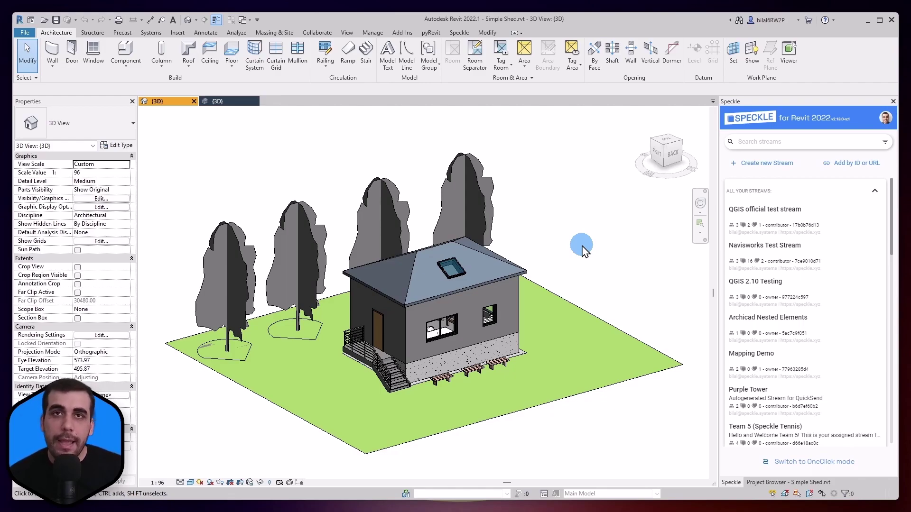
Step: Examine the Simple Shed model from several sides, including a close look at its windows, stairs and roof
{"action": "middle_click_drag", "start_coordinate": [575, 271], "coordinate": [356, 349], "text": "shift"}
{"action": "left_click", "coordinate": [279, 385]}
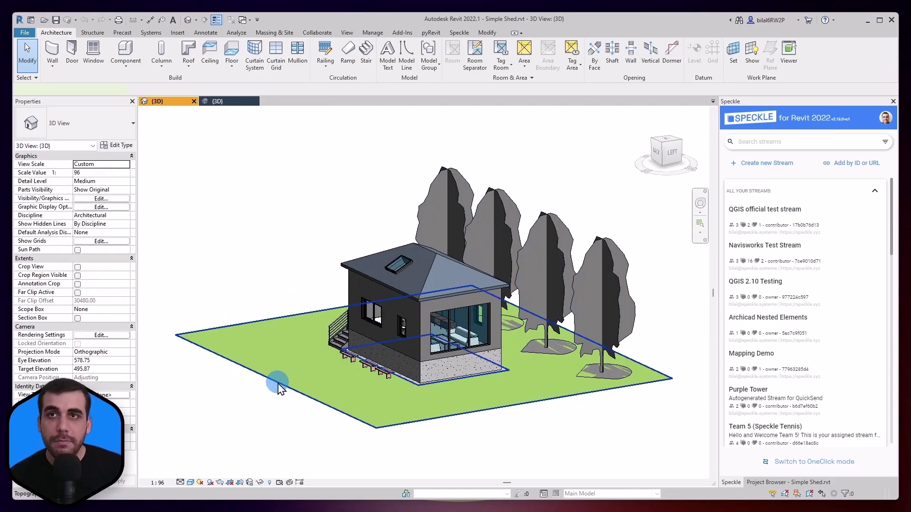
{"action": "middle_click_drag", "start_coordinate": [333, 350], "coordinate": [299, 356], "text": "shift"}
{"action": "scroll", "coordinate": [413, 332], "scroll_direction": "up", "scroll_amount": 6}
{"action": "middle_click_drag", "start_coordinate": [413, 332], "coordinate": [538, 356], "text": "shift"}
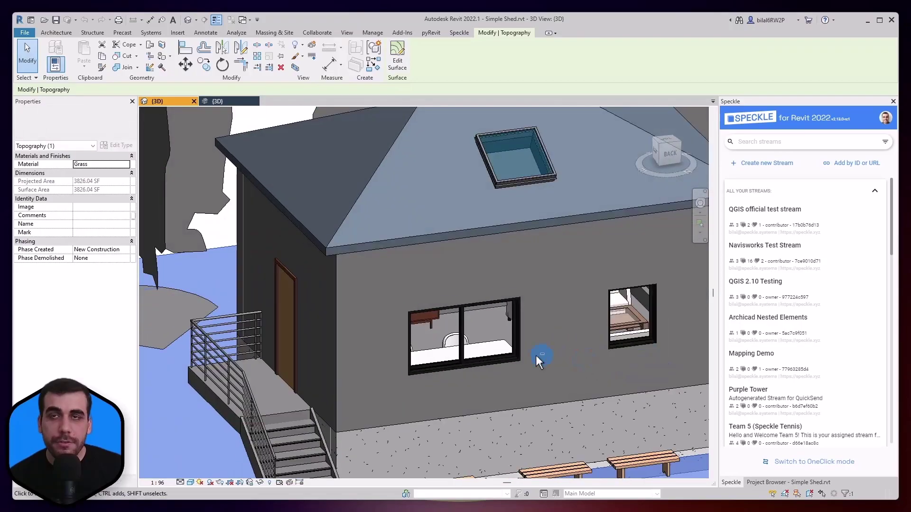
{"action": "scroll", "coordinate": [536, 355], "scroll_direction": "down", "scroll_amount": 5}
{"action": "middle_click_drag", "start_coordinate": [357, 406], "coordinate": [553, 266], "text": "shift"}
{"action": "scroll", "coordinate": [558, 276], "scroll_direction": "down", "scroll_amount": 2}
{"action": "left_click", "coordinate": [557, 277]}
{"action": "scroll", "coordinate": [550, 270], "scroll_direction": "up", "scroll_amount": 2}
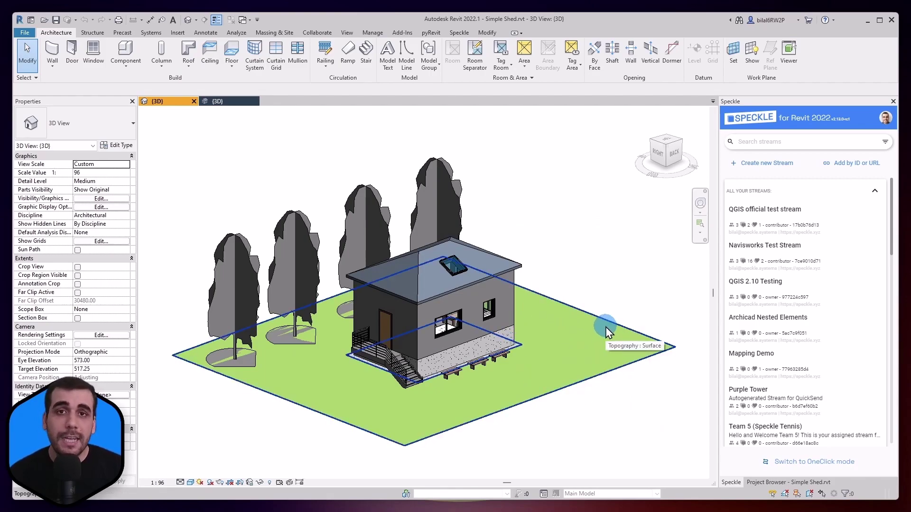
Step: Look over the Advanced Architectural Project model from another angle, then return to the Simple Shed 3D view
{"action": "left_click", "coordinate": [218, 101]}
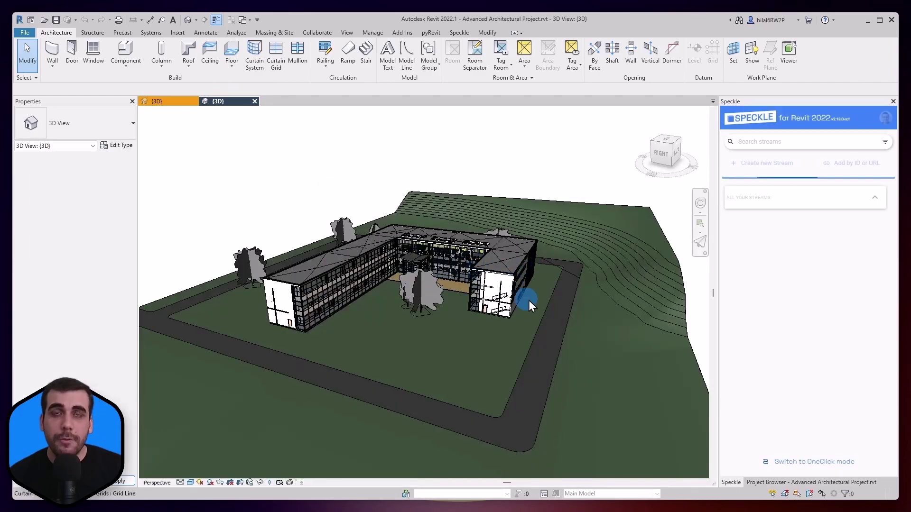
{"action": "middle_click_drag", "start_coordinate": [527, 300], "coordinate": [406, 246], "text": "shift"}
{"action": "left_click", "coordinate": [327, 214]}
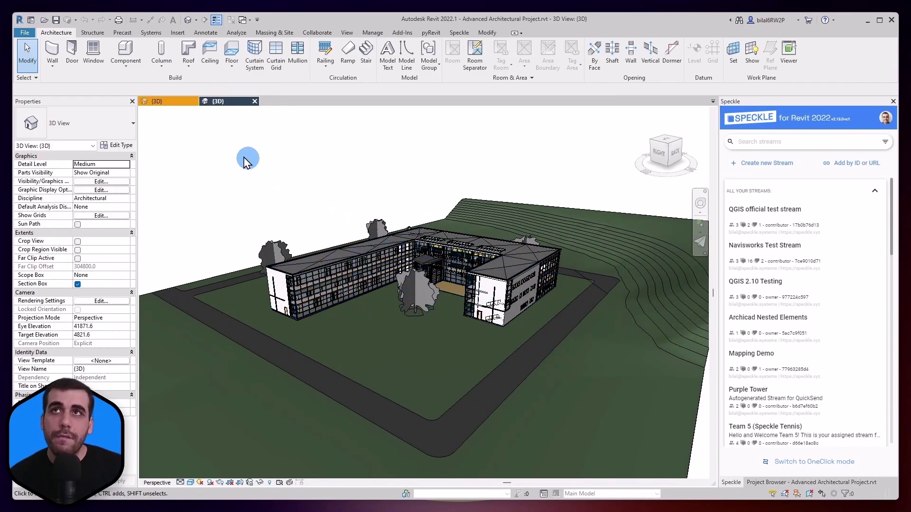
{"action": "left_click", "coordinate": [160, 101]}
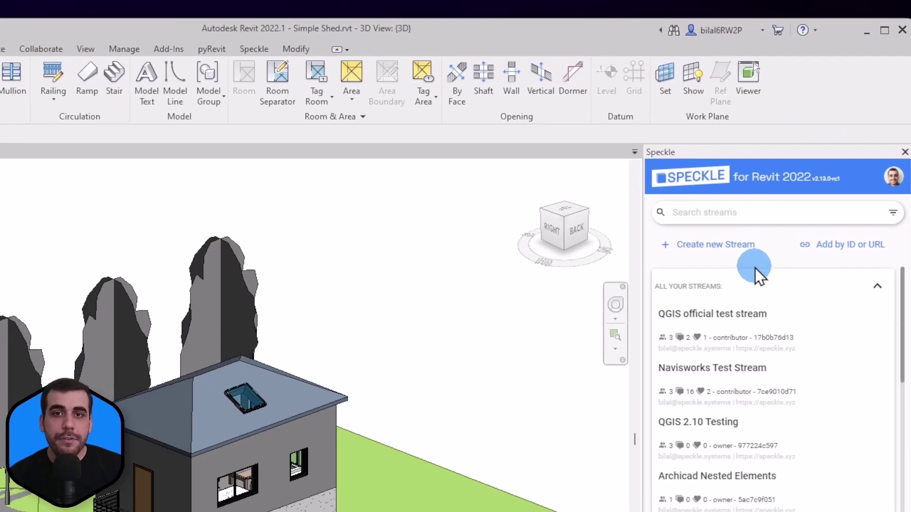
Step: Create a public Speckle stream named "Revit to Sketchup" with no description
{"action": "left_click", "coordinate": [713, 247]}
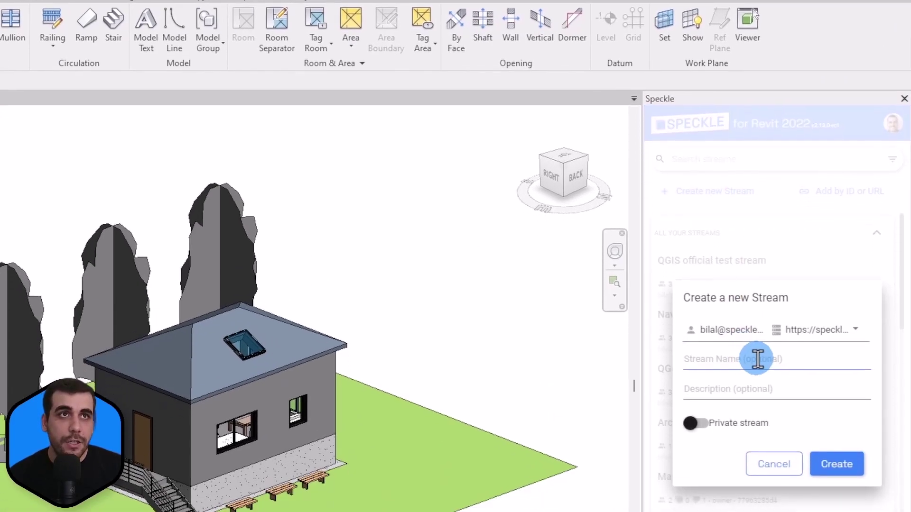
{"action": "left_click", "coordinate": [762, 408]}
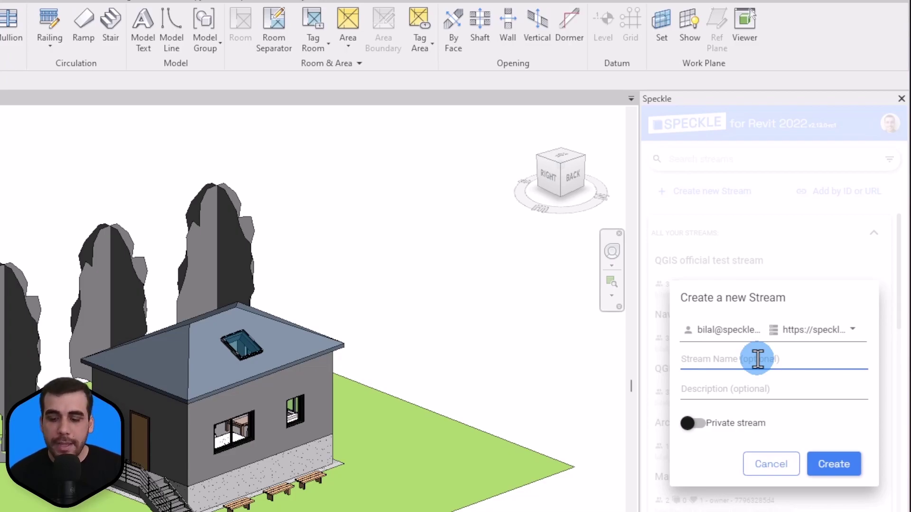
{"action": "type", "text": "Revit"}
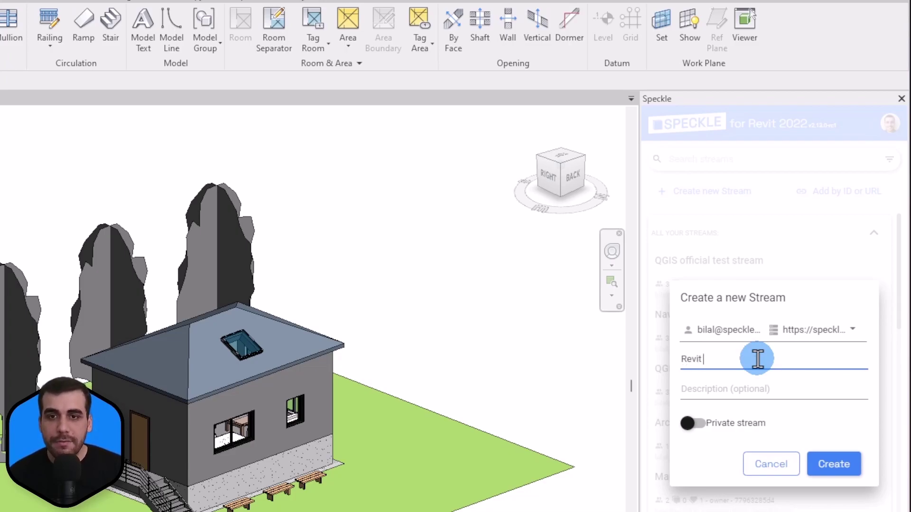
{"action": "type", "text": " to Sketchup"}
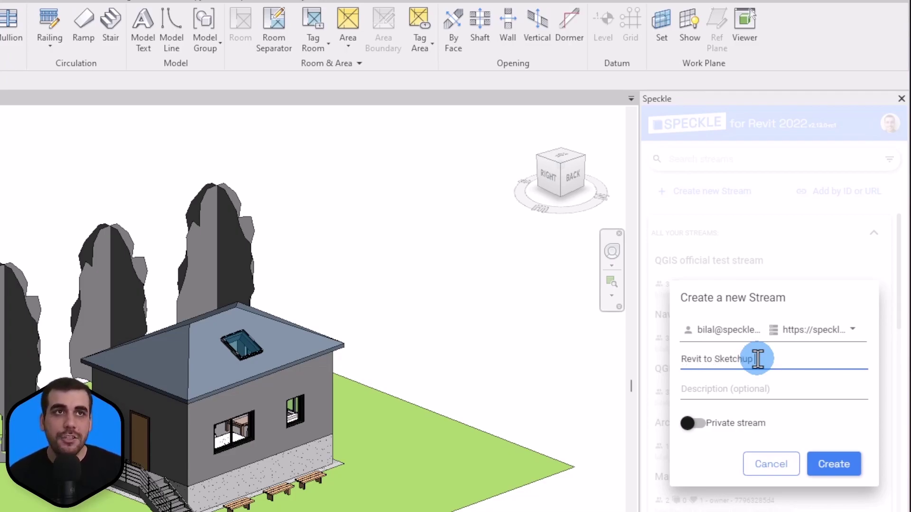
{"action": "left_click", "coordinate": [727, 389]}
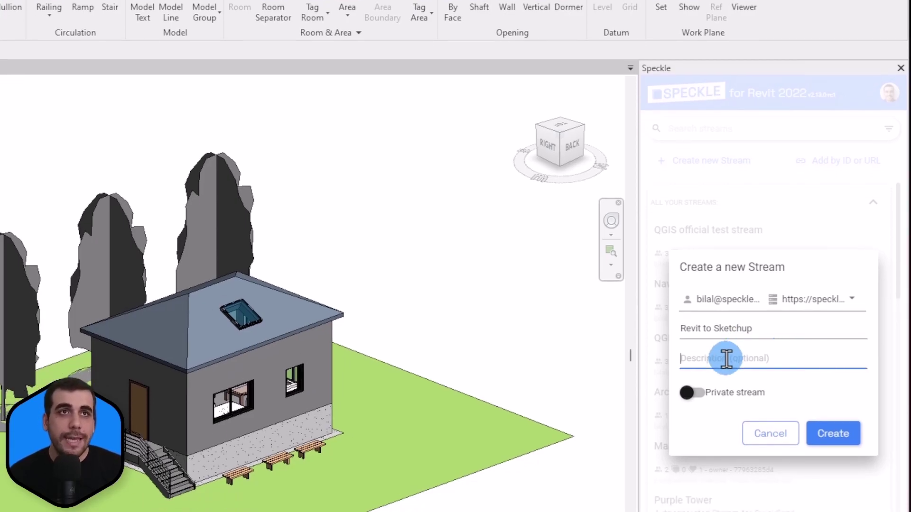
{"action": "left_click", "coordinate": [693, 394]}
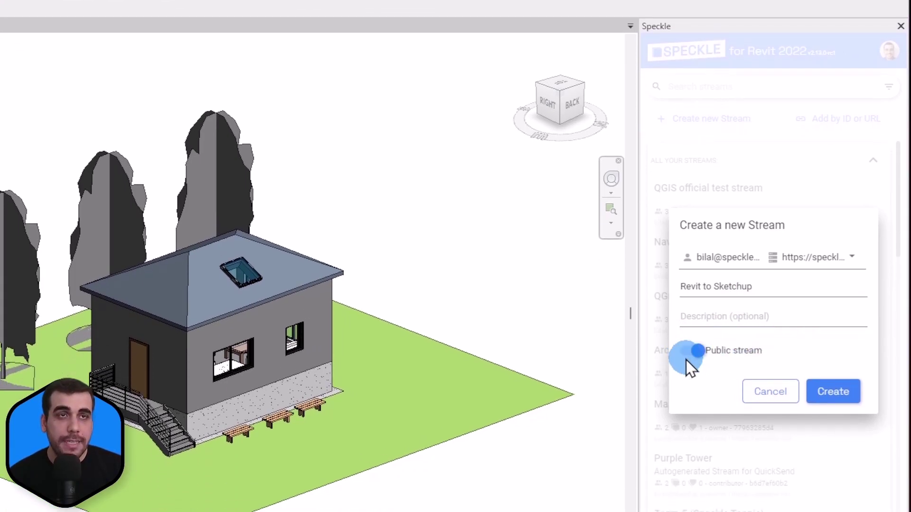
{"action": "left_click", "coordinate": [689, 354]}
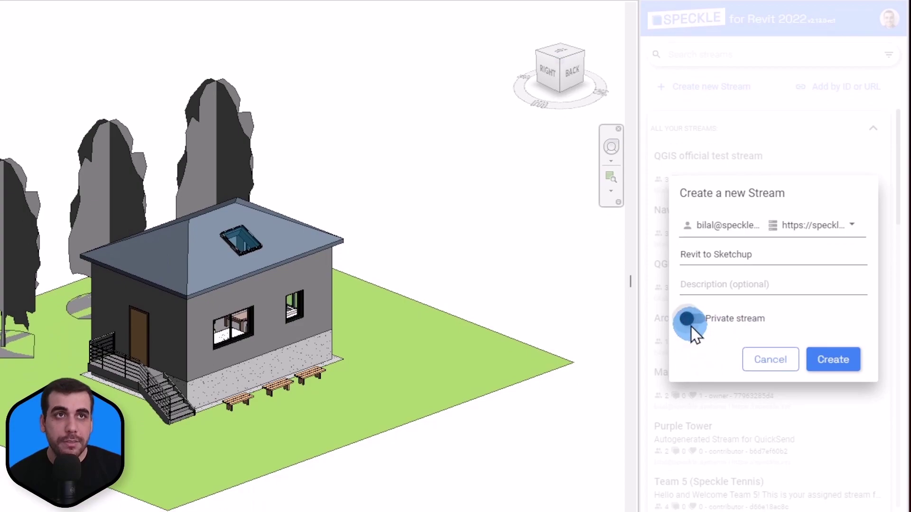
{"action": "left_click", "coordinate": [734, 328]}
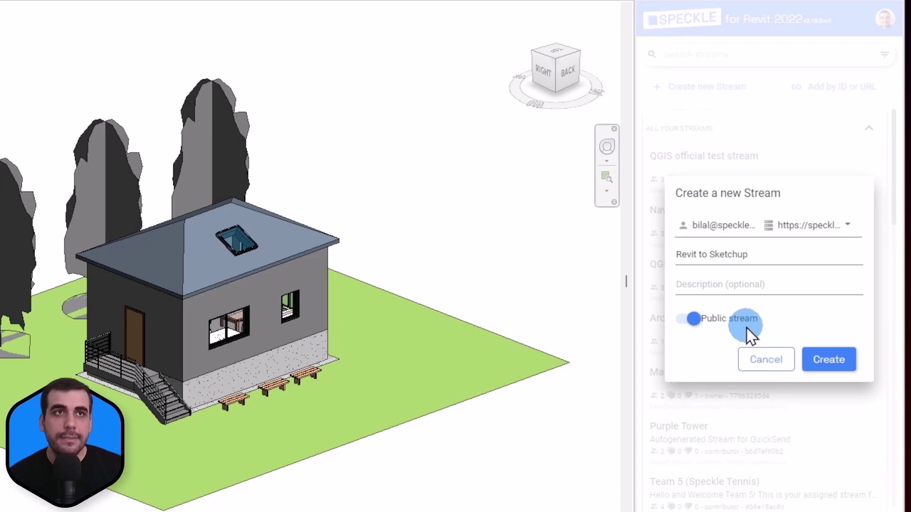
{"action": "left_click", "coordinate": [830, 363]}
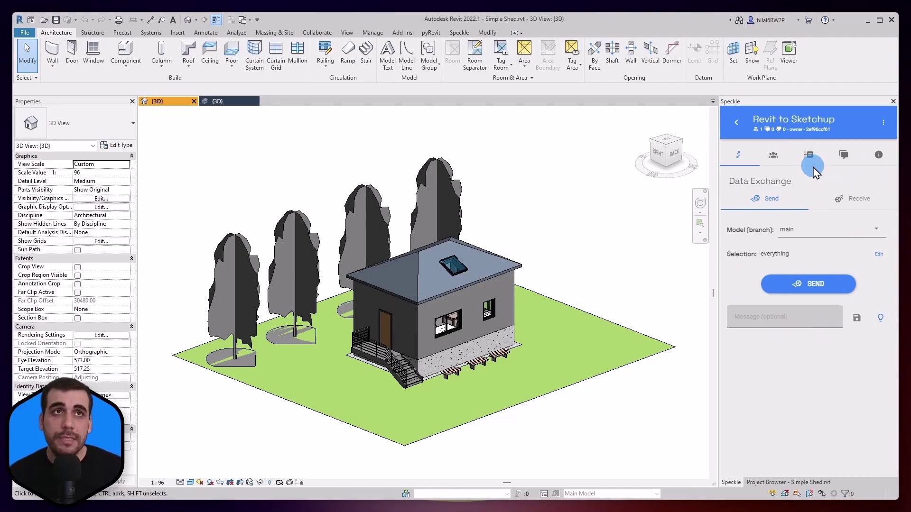
Step: Add a branch named "simple-shed" to the stream and send everything in the model to it
{"action": "left_click", "coordinate": [817, 232]}
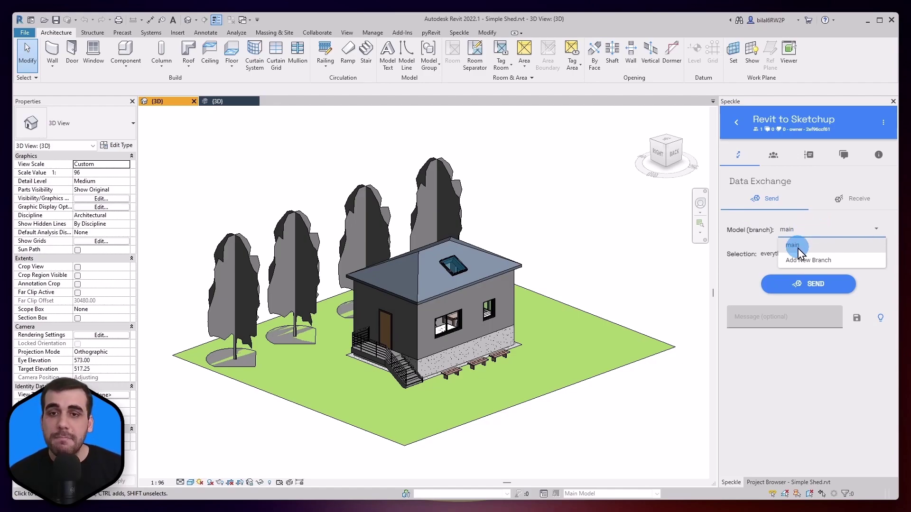
{"action": "left_click", "coordinate": [799, 261]}
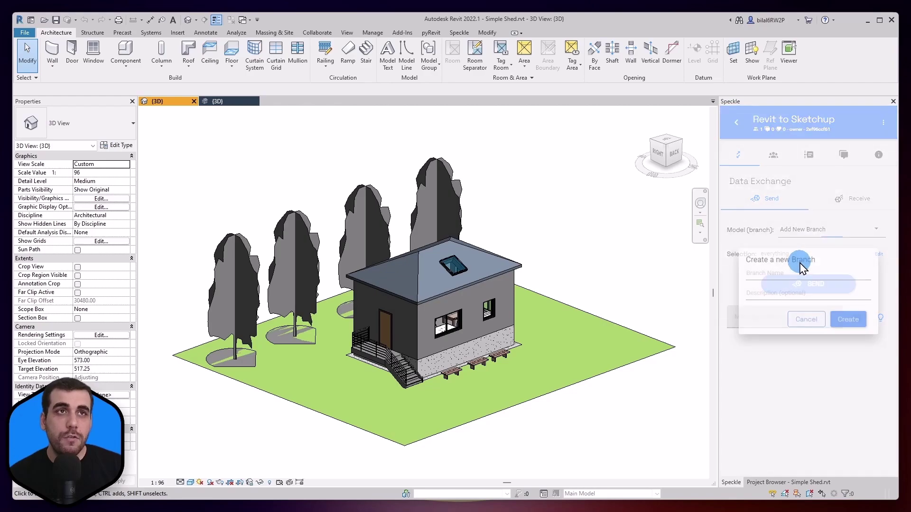
{"action": "left_click", "coordinate": [787, 270]}
{"action": "type", "text": "s"}
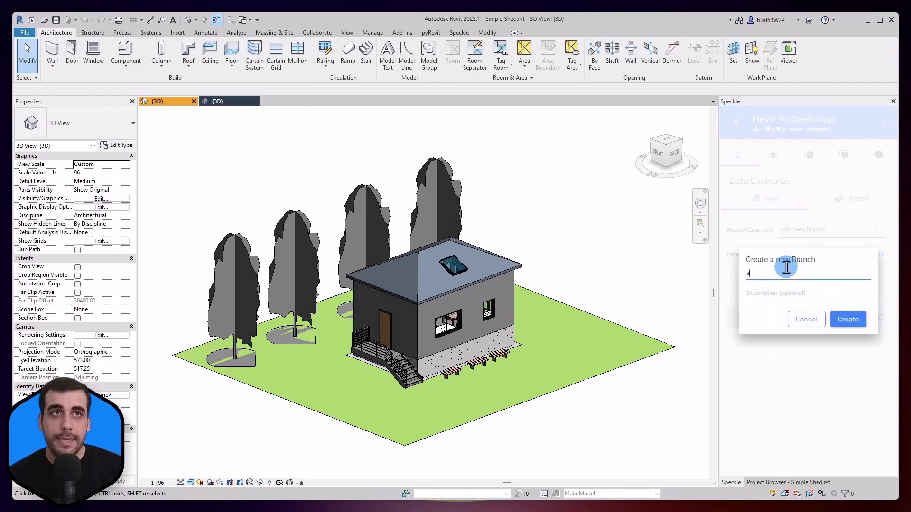
{"action": "type", "text": "imple-shed"}
{"action": "key", "text": "BackSpace"}
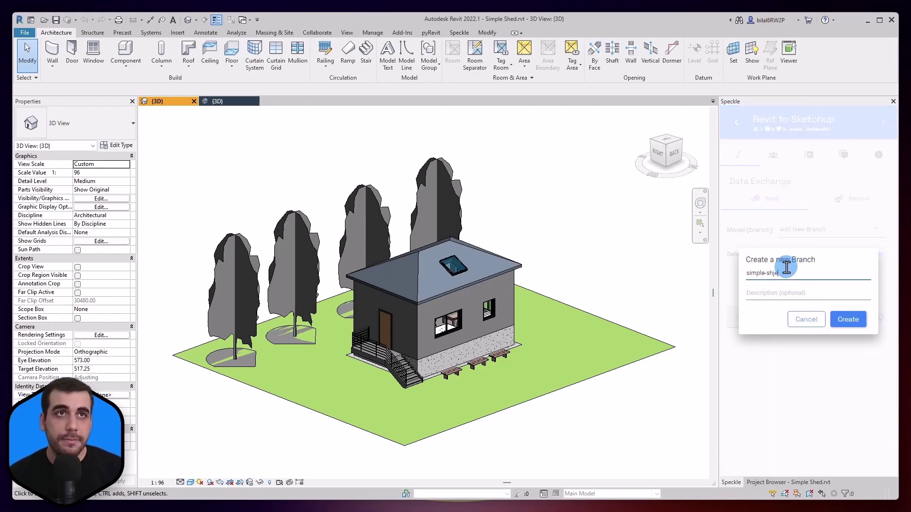
{"action": "type", "text": "d"}
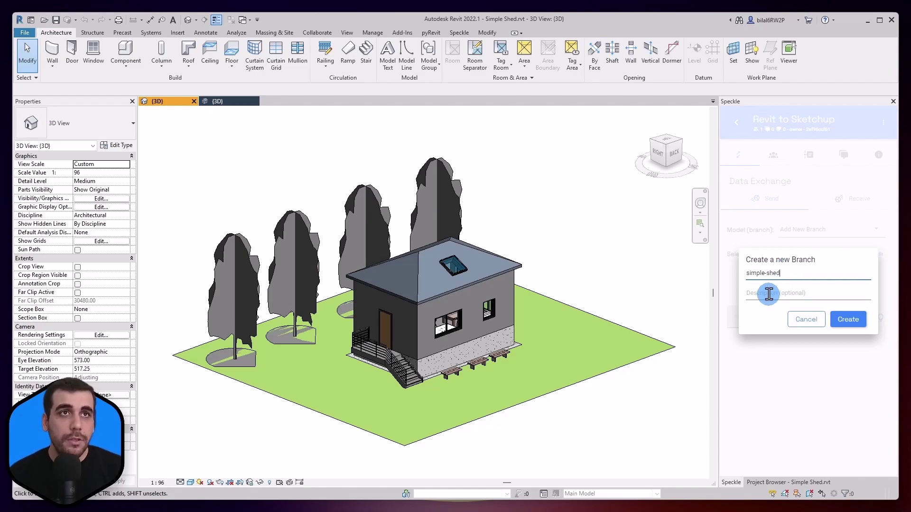
{"action": "left_click", "coordinate": [754, 299]}
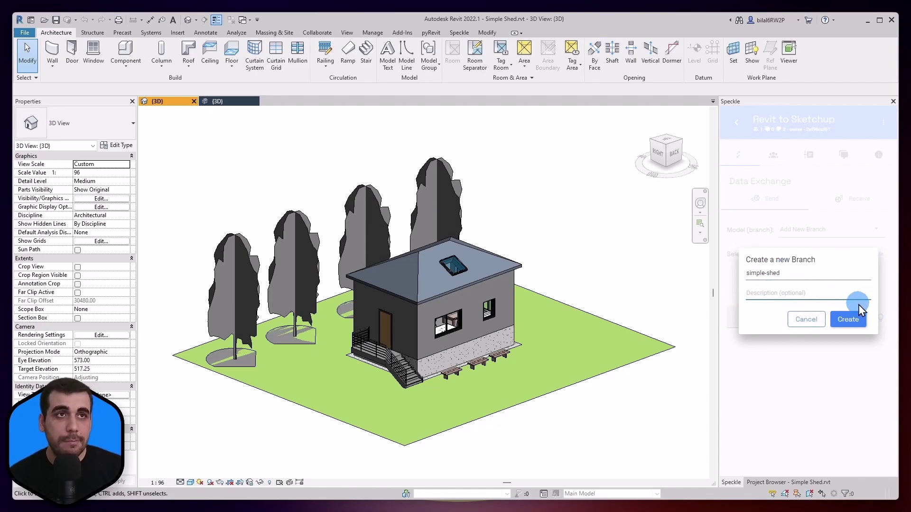
{"action": "left_click", "coordinate": [856, 320]}
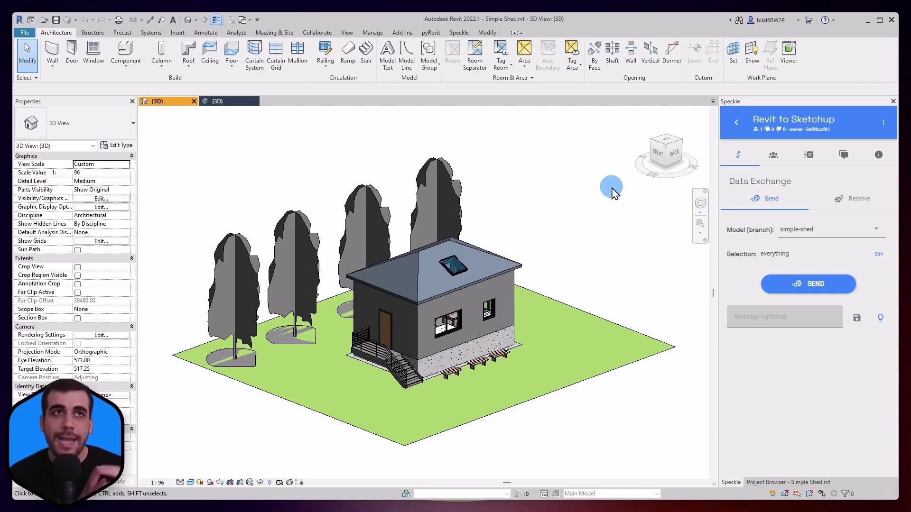
{"action": "left_click", "coordinate": [798, 286]}
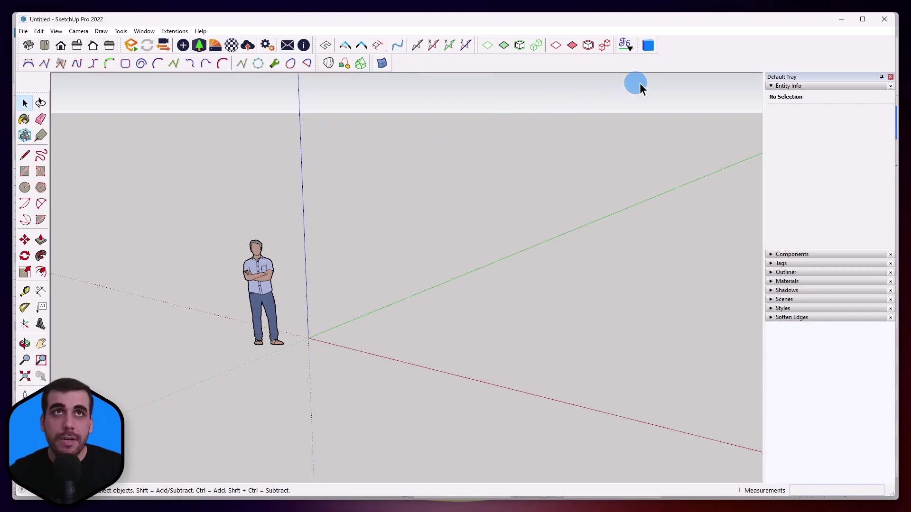
Step: Switch to SketchUp, refresh the Speckle streams and receive the latest simple-shed commit from the "Revit to Sketchup" stream
{"action": "left_click", "coordinate": [648, 46]}
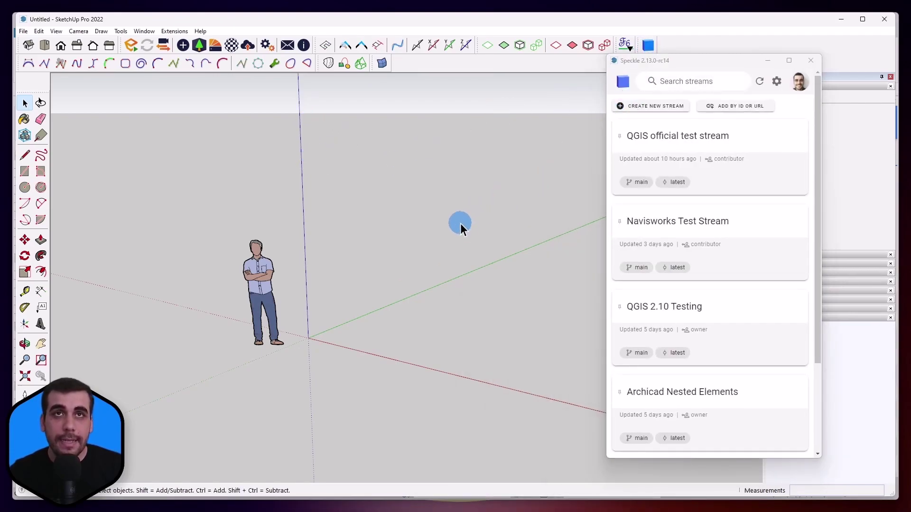
{"action": "left_click", "coordinate": [759, 81]}
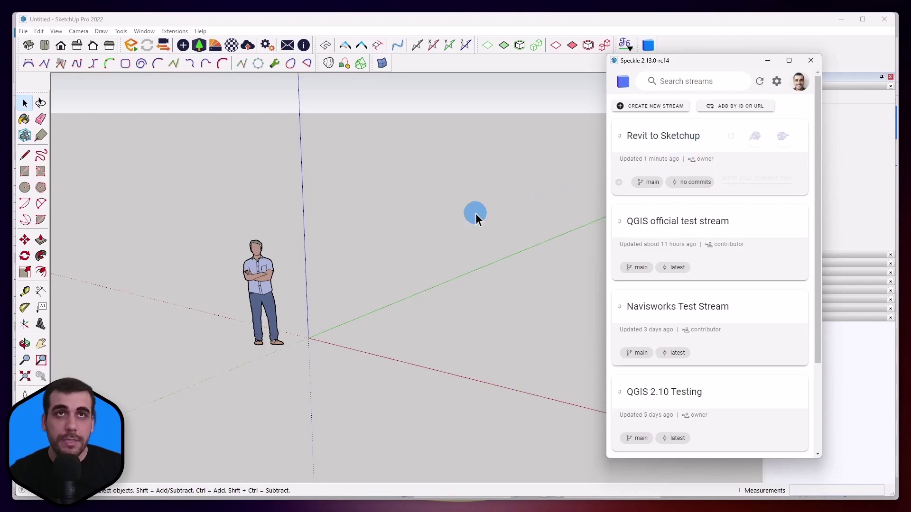
{"action": "left_click", "coordinate": [466, 222]}
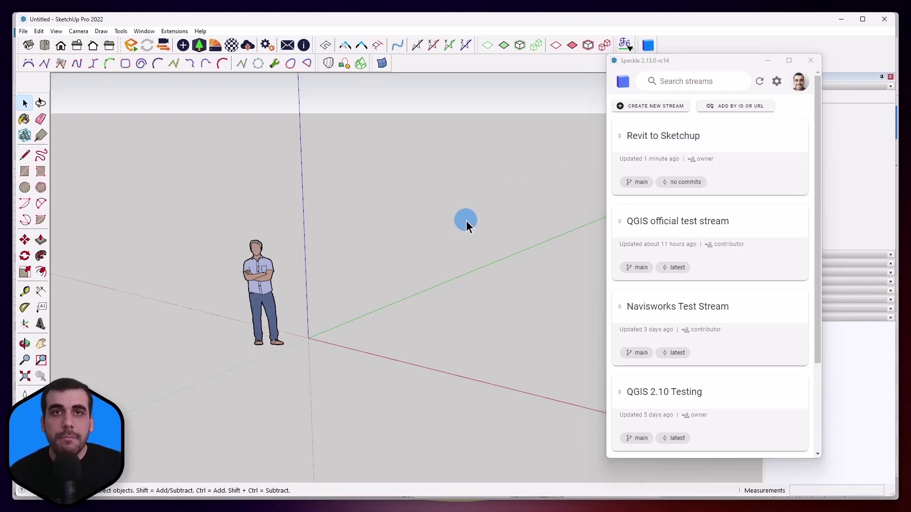
{"action": "left_click", "coordinate": [641, 185]}
{"action": "left_click", "coordinate": [660, 221]}
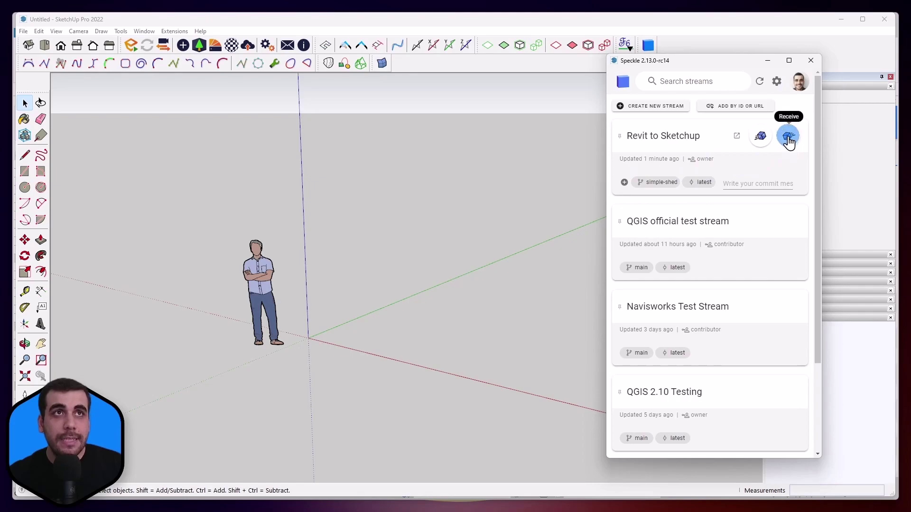
{"action": "left_click", "coordinate": [788, 137]}
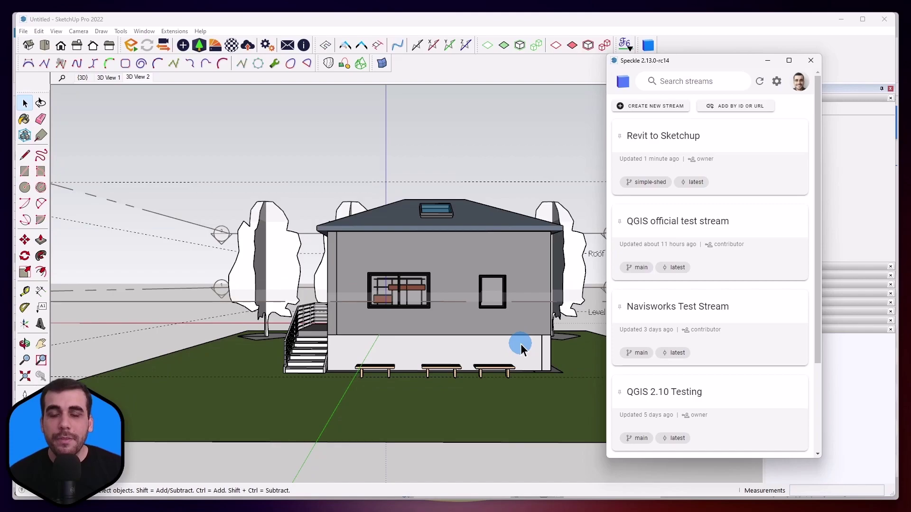
Step: Minimize the Speckle window and view the whole received shed model from an elevated corner angle
{"action": "left_click", "coordinate": [772, 64]}
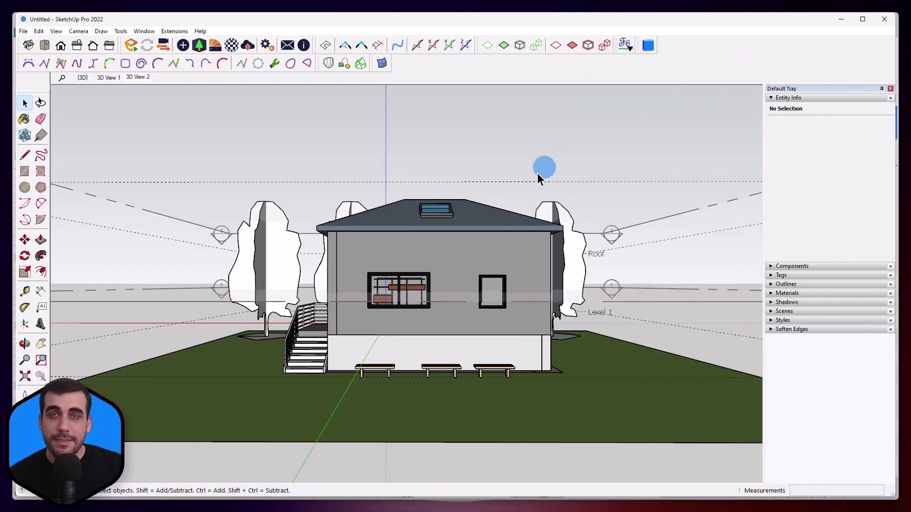
{"action": "scroll", "coordinate": [463, 216], "scroll_direction": "down", "scroll_amount": 1}
{"action": "middle_click_drag", "start_coordinate": [354, 160], "coordinate": [433, 238]}
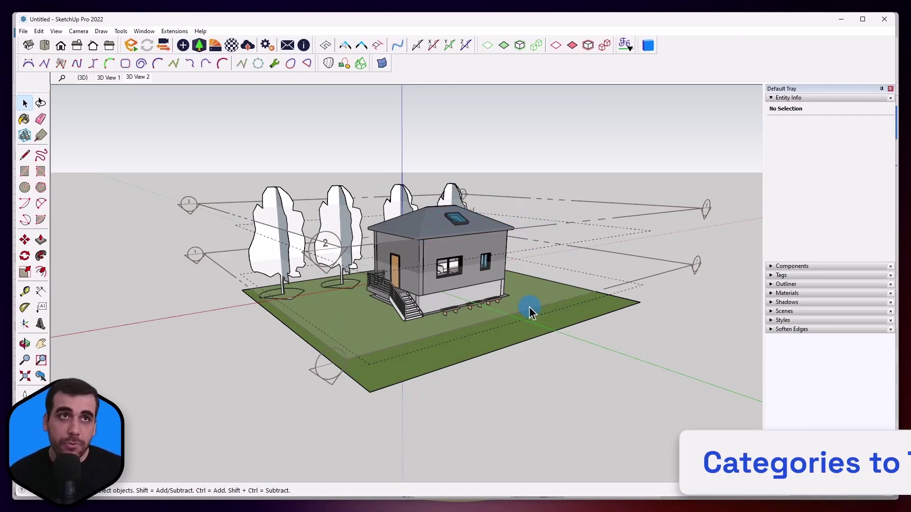
Step: Collapse the entity information, show the model's tags and hide the Windows and Walls tags
{"action": "left_click", "coordinate": [771, 99]}
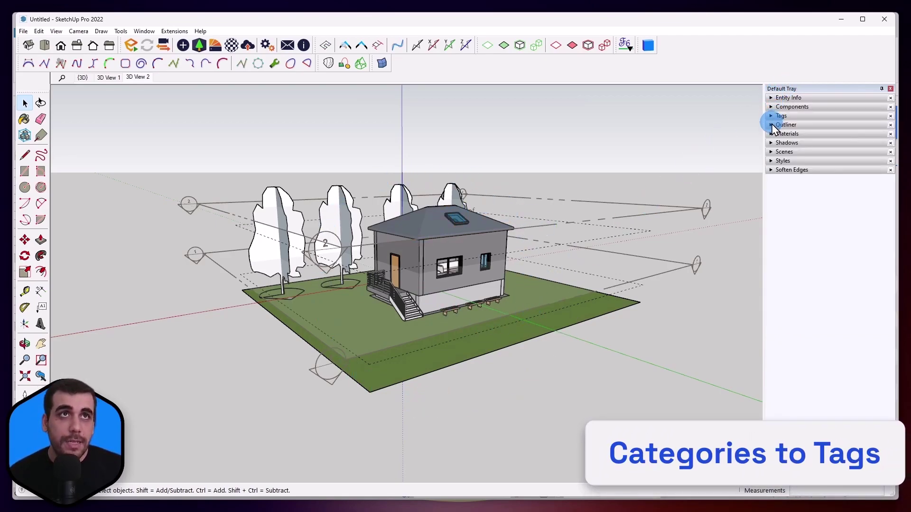
{"action": "left_click", "coordinate": [770, 116]}
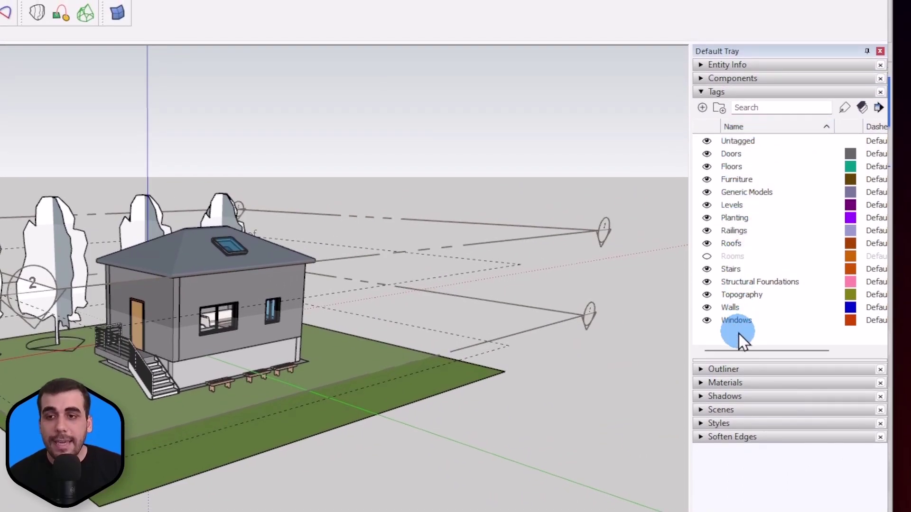
{"action": "left_click", "coordinate": [707, 322]}
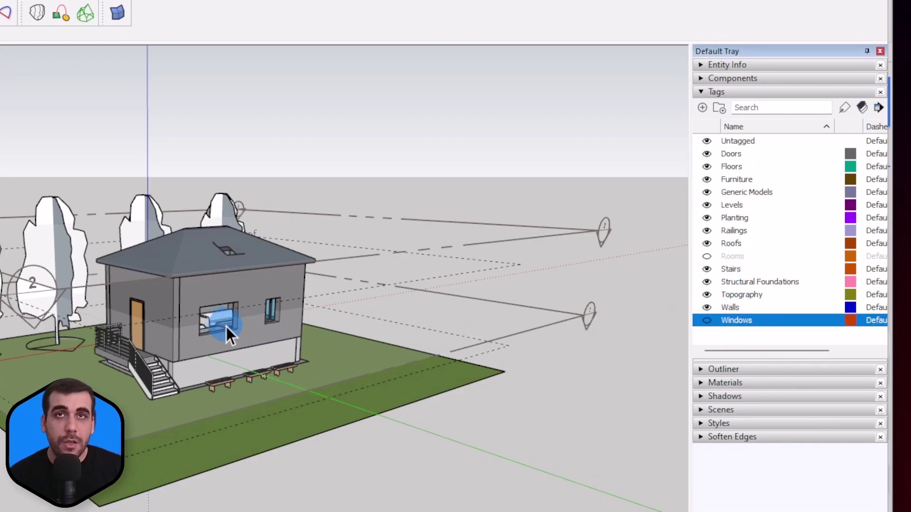
{"action": "scroll", "coordinate": [227, 333], "scroll_direction": "up", "scroll_amount": 5}
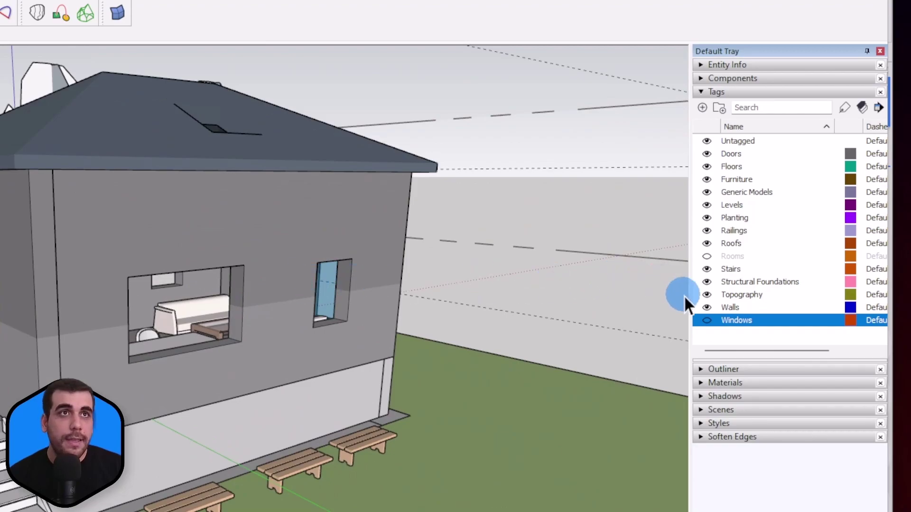
{"action": "left_click", "coordinate": [707, 308]}
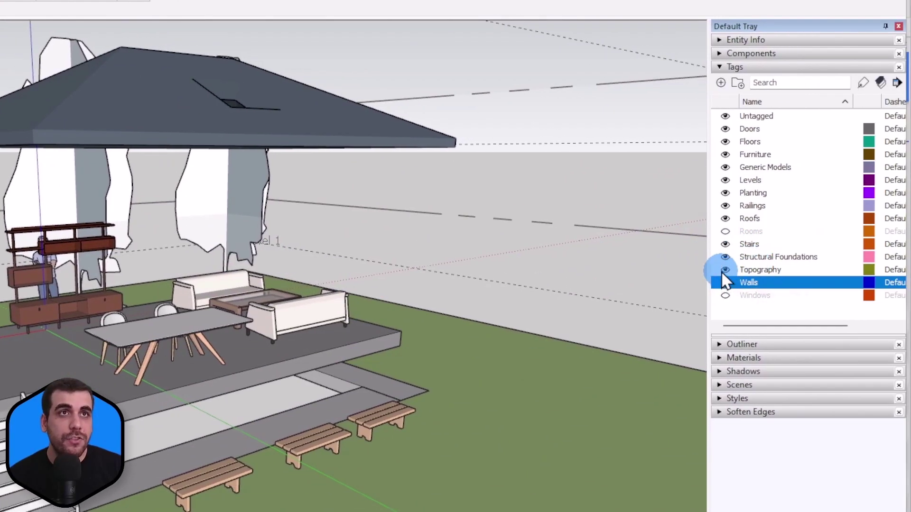
Step: Hide the Topography tag and look at the model without it, and turn the Topography, Walls and Windows tags back on
{"action": "left_click", "coordinate": [726, 269]}
{"action": "scroll", "coordinate": [256, 352], "scroll_direction": "down", "scroll_amount": 5}
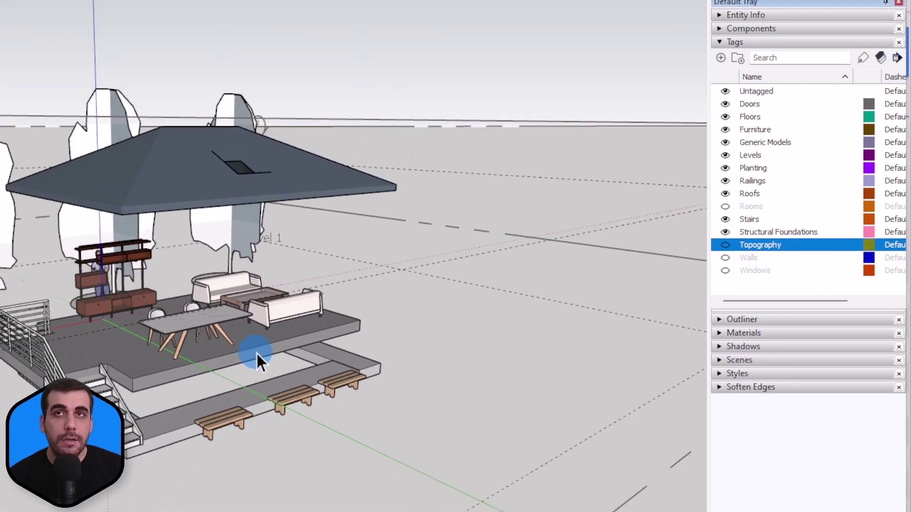
{"action": "middle_click_drag", "start_coordinate": [256, 352], "coordinate": [278, 336]}
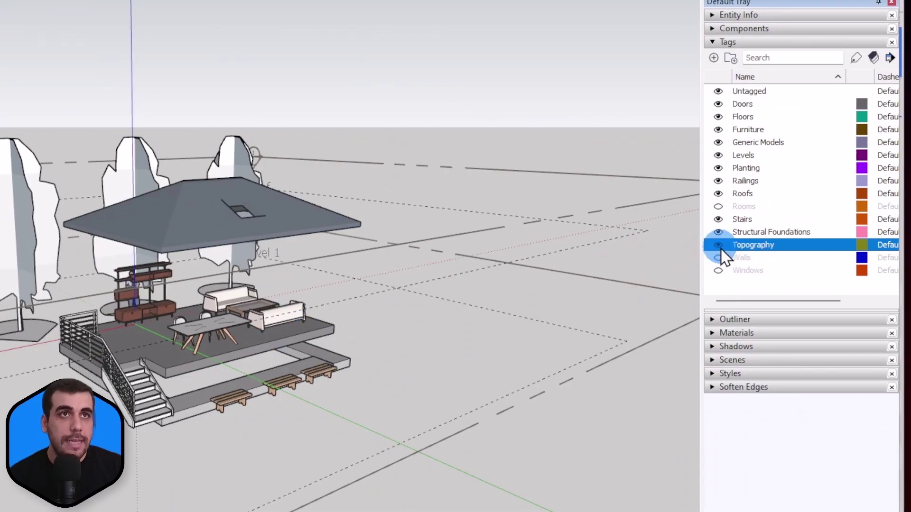
{"action": "left_click", "coordinate": [719, 258]}
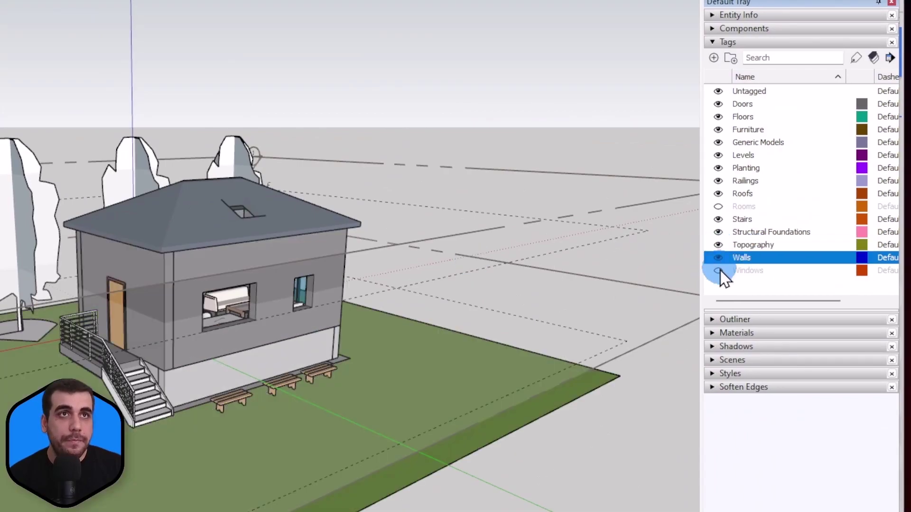
{"action": "left_click", "coordinate": [718, 271]}
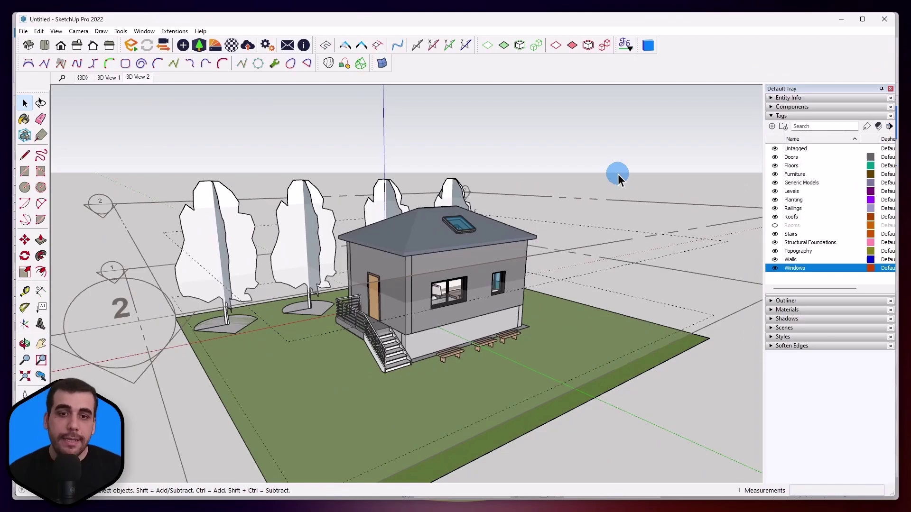
Step: Examine the whole shed and the section planes at its levels from opposite sides and from above
{"action": "scroll", "coordinate": [576, 190], "scroll_direction": "down", "scroll_amount": 5}
{"action": "middle_click_drag", "start_coordinate": [571, 198], "coordinate": [442, 315]}
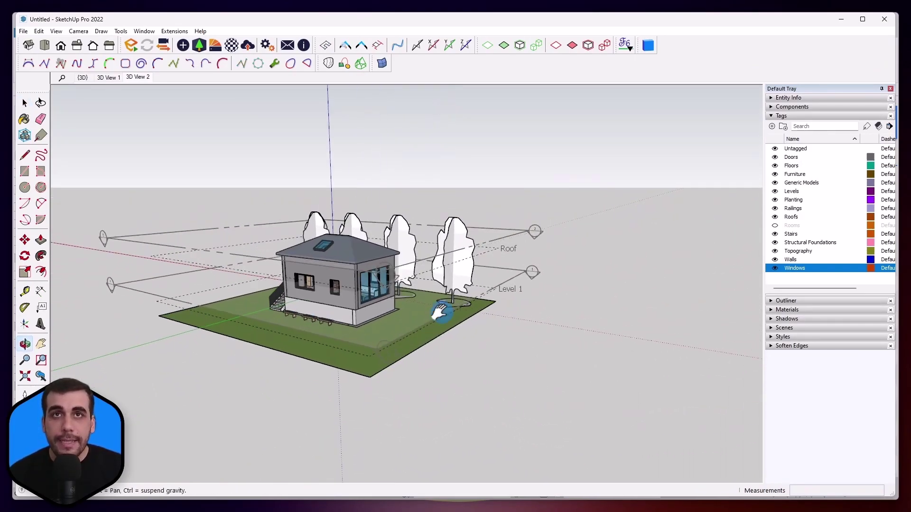
{"action": "scroll", "coordinate": [514, 241], "scroll_direction": "up", "scroll_amount": 3}
{"action": "scroll", "coordinate": [512, 245], "scroll_direction": "up", "scroll_amount": 2}
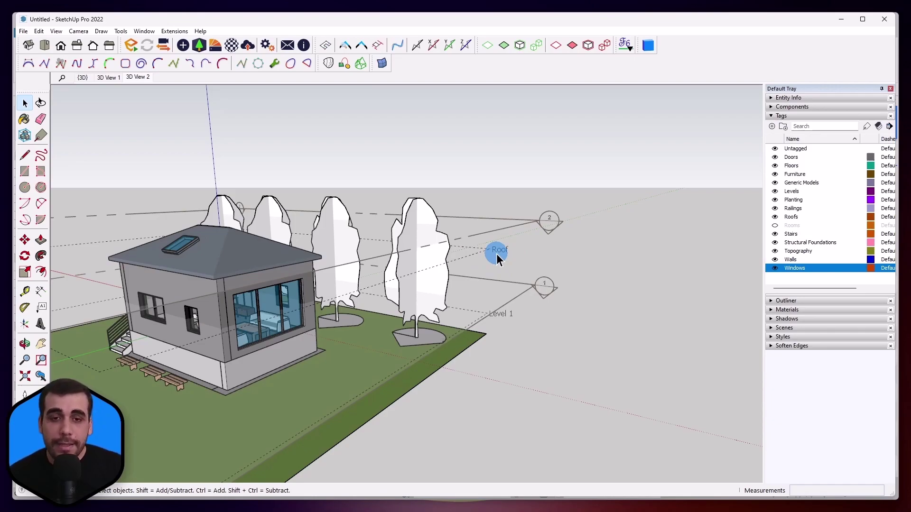
{"action": "middle_click_drag", "start_coordinate": [535, 254], "coordinate": [553, 272]}
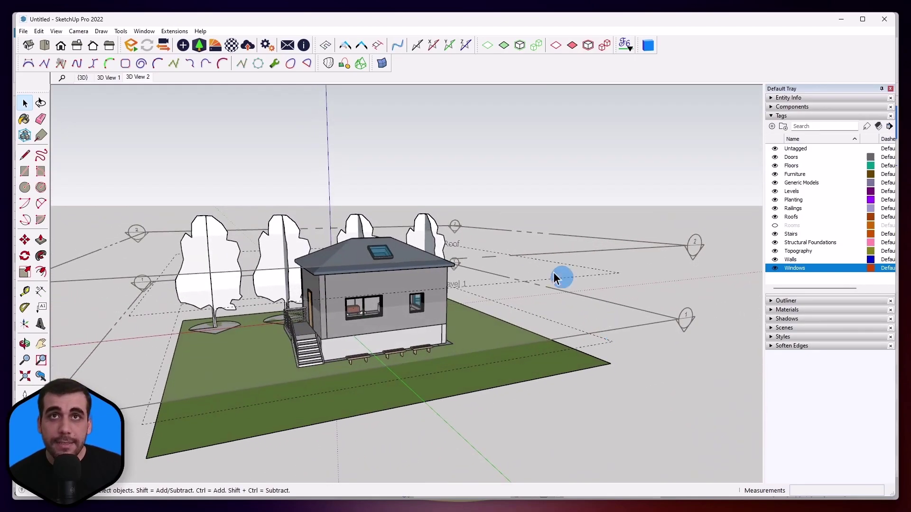
{"action": "scroll", "coordinate": [610, 251], "scroll_direction": "down", "scroll_amount": 3}
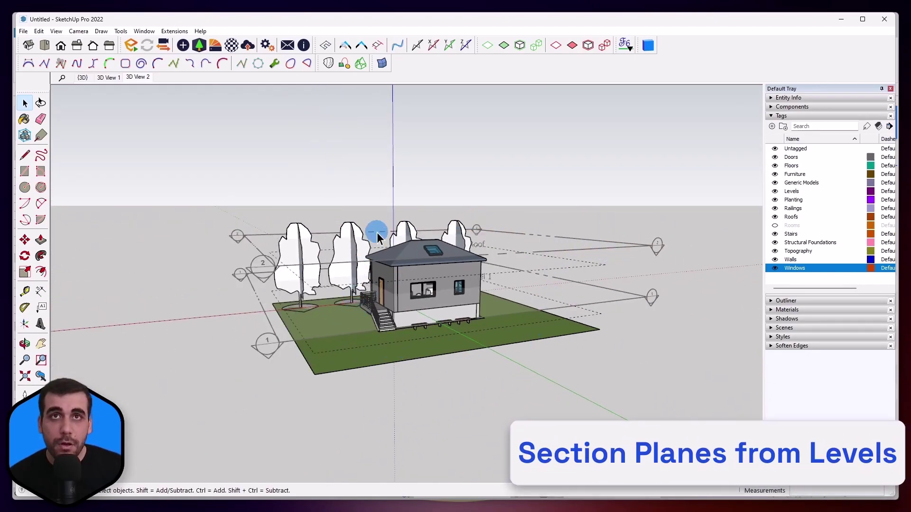
{"action": "middle_click_drag", "start_coordinate": [377, 235], "coordinate": [449, 217]}
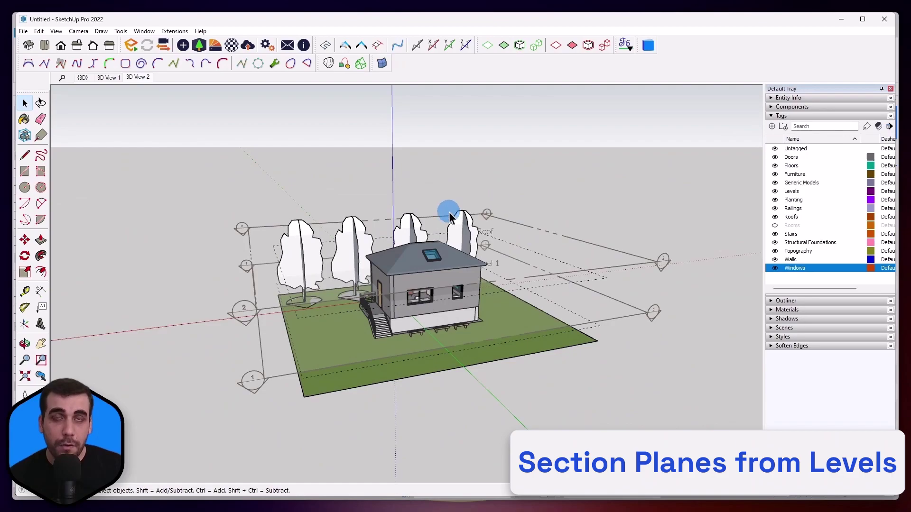
Step: Make the Level 1 section plane inside the received shed group the active cut and view the interior from above
{"action": "left_click", "coordinate": [654, 313]}
{"action": "scroll", "coordinate": [654, 314], "scroll_direction": "up", "scroll_amount": 3}
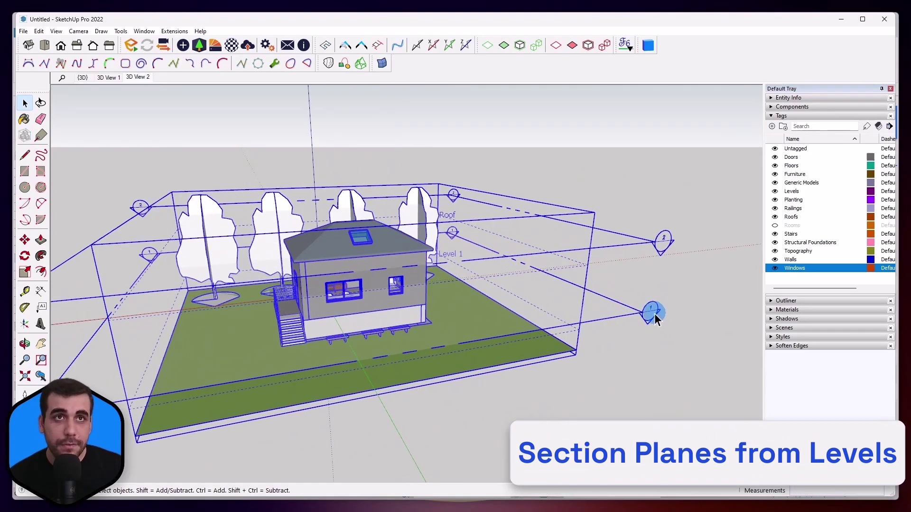
{"action": "scroll", "coordinate": [654, 314], "scroll_direction": "up", "scroll_amount": 2}
{"action": "left_click", "coordinate": [533, 307]}
{"action": "left_click", "coordinate": [636, 312]}
{"action": "left_click", "coordinate": [595, 301]}
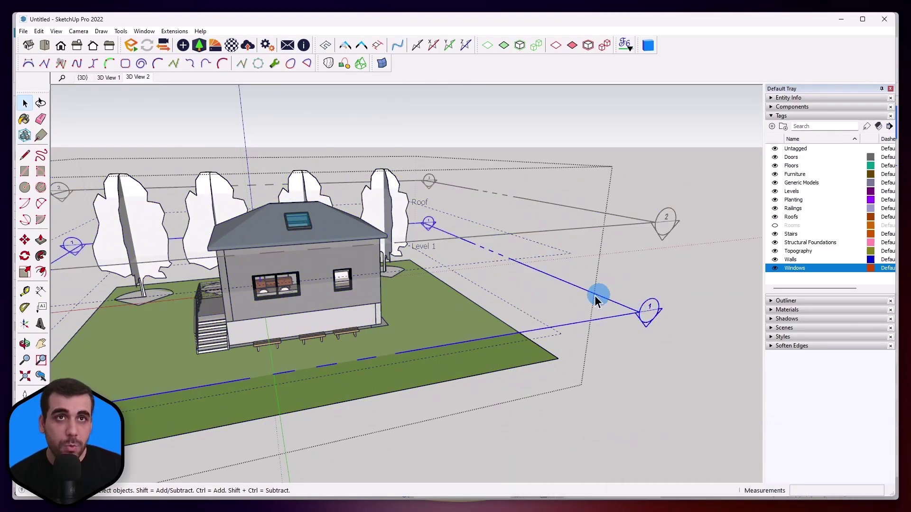
{"action": "right_click", "coordinate": [571, 308]}
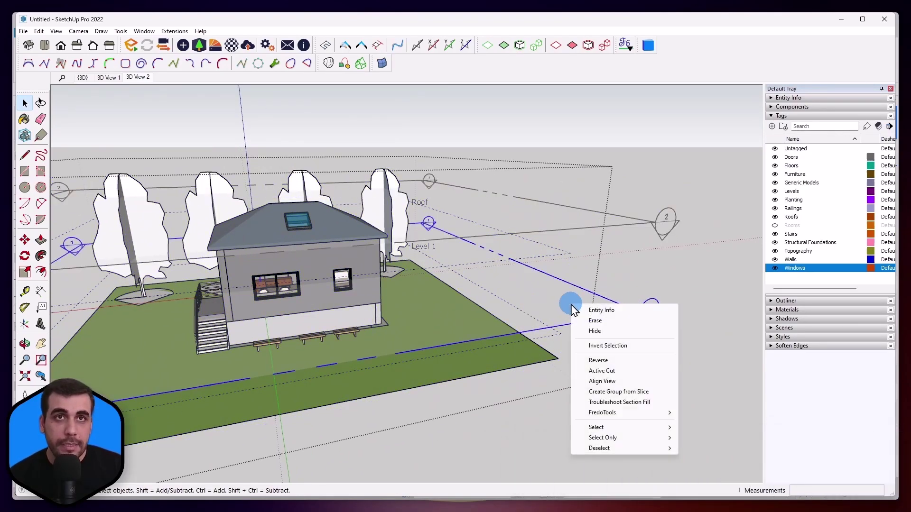
{"action": "left_click", "coordinate": [603, 375]}
{"action": "middle_click_drag", "start_coordinate": [603, 375], "coordinate": [371, 372]}
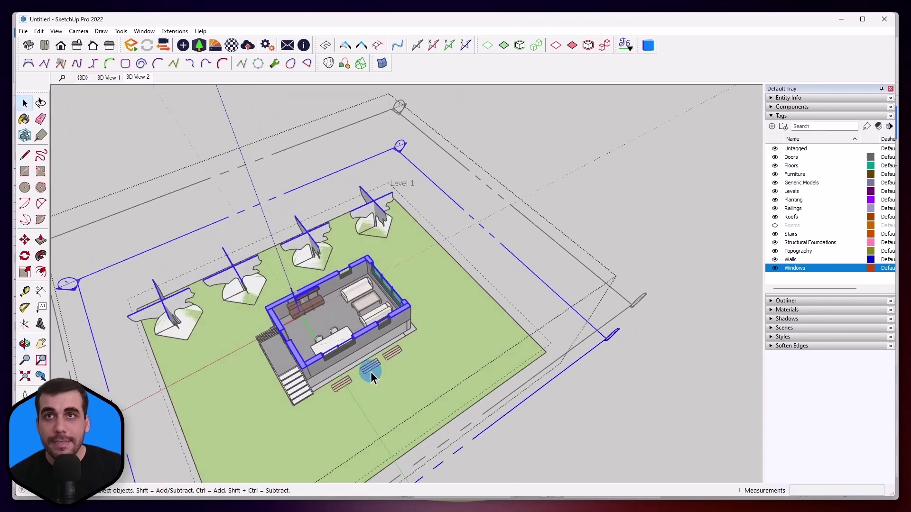
Step: Show the Level 1 cut as a top view in parallel projection and hide the section planes to get a floor plan
{"action": "left_click", "coordinate": [79, 31]}
{"action": "left_click", "coordinate": [106, 77]}
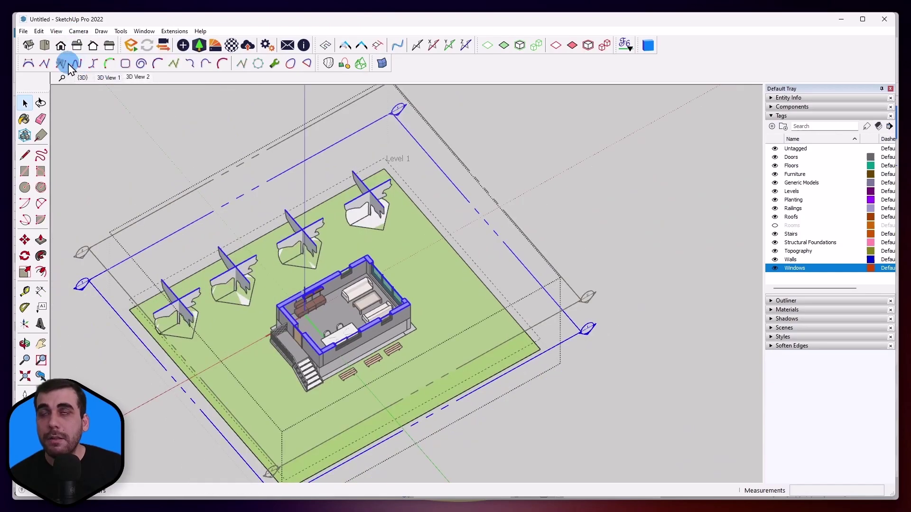
{"action": "left_click", "coordinate": [46, 46]}
{"action": "left_click", "coordinate": [56, 32]}
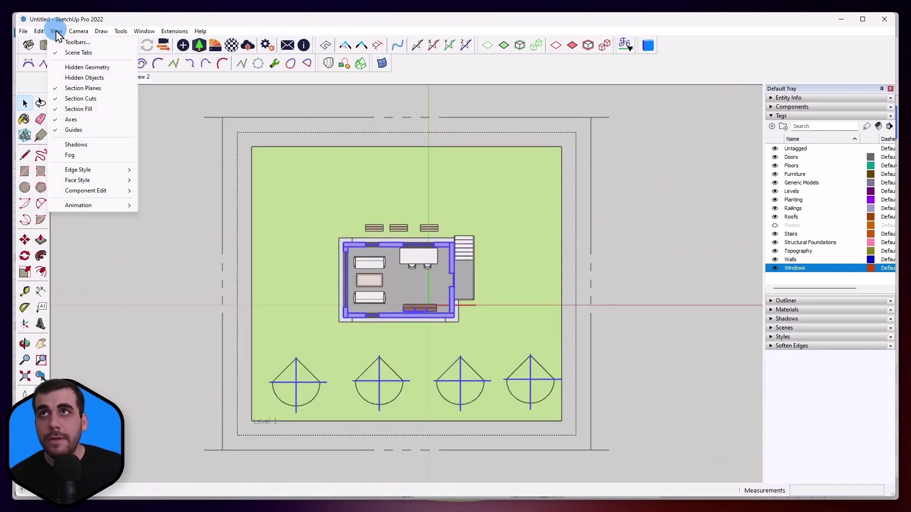
{"action": "left_click", "coordinate": [83, 87]}
{"action": "scroll", "coordinate": [401, 276], "scroll_direction": "up", "scroll_amount": 2}
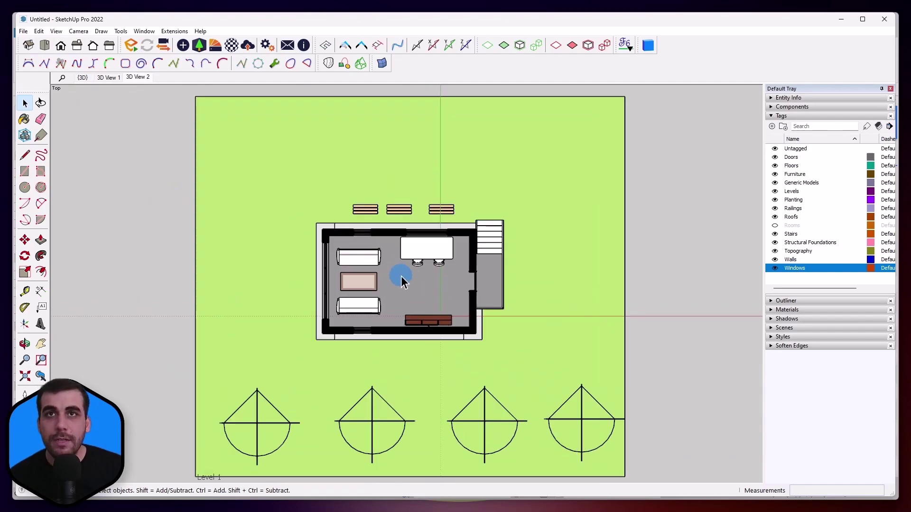
{"action": "scroll", "coordinate": [400, 276], "scroll_direction": "up", "scroll_amount": 4}
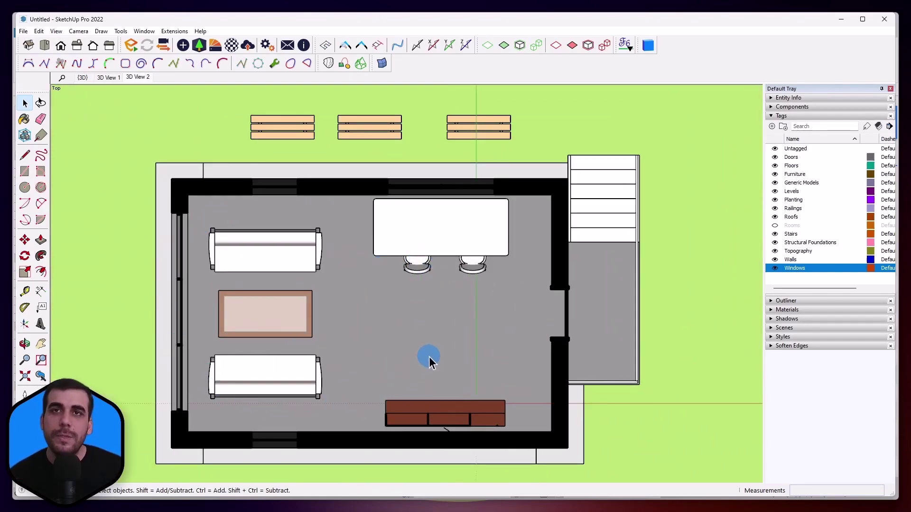
Step: Select the chair at the table nearest the sofas and copy it onto the open floor of the room
{"action": "key", "text": "ctrl+a"}
{"action": "scroll", "coordinate": [427, 275], "scroll_direction": "up", "scroll_amount": 3}
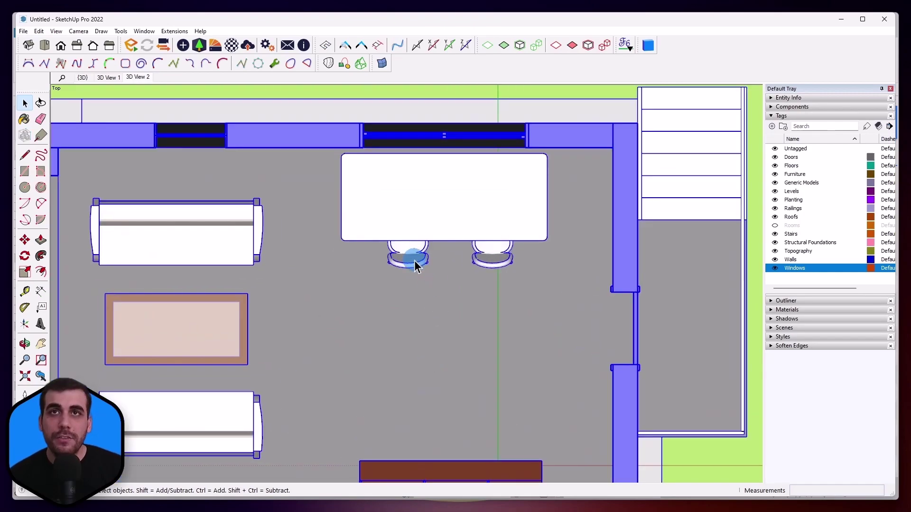
{"action": "left_click", "coordinate": [414, 265]}
{"action": "double_click", "coordinate": [410, 263]}
{"action": "left_click", "coordinate": [411, 263]}
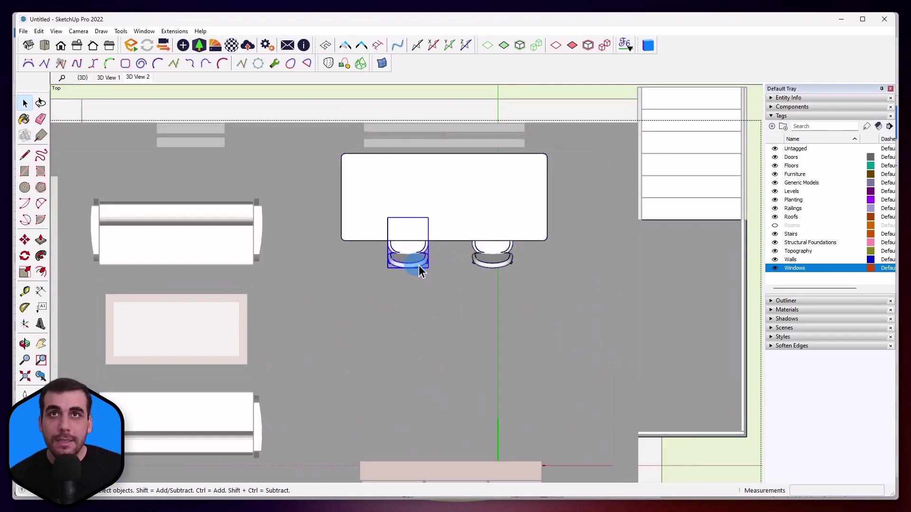
{"action": "key", "text": "m"}
{"action": "left_click", "coordinate": [443, 263]}
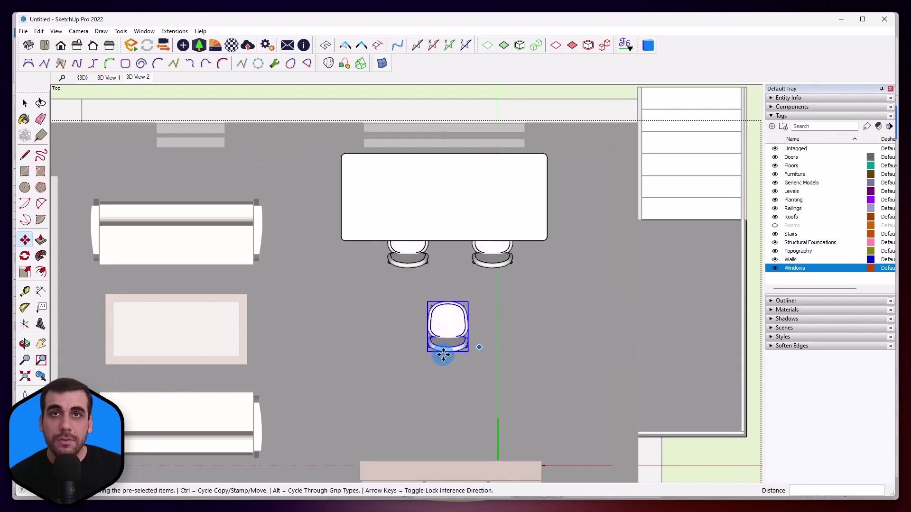
{"action": "left_click", "coordinate": [443, 355]}
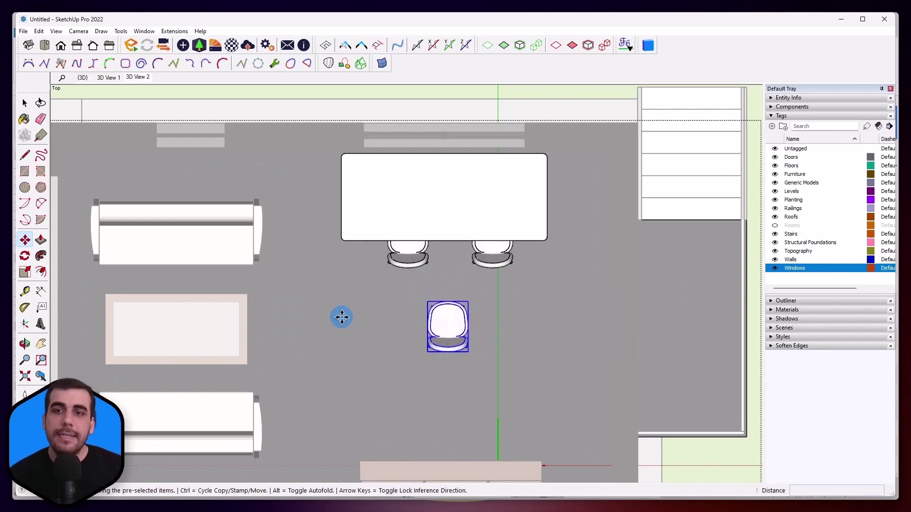
Step: Leave the Move tool and undo the chair copy
{"action": "key", "text": "space"}
{"action": "left_click", "coordinate": [136, 159]}
{"action": "double_click", "coordinate": [464, 296]}
{"action": "key", "text": "ctrl+z"}
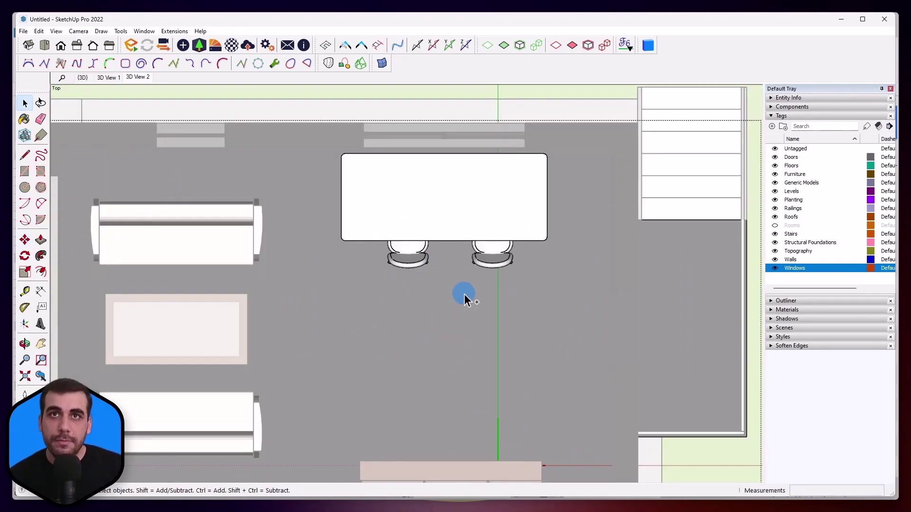
Step: Switch to Revit to examine the 3D views in the project browser, and return to SketchUp to view the 3D View 1 and 3D View 2 scenes
{"action": "scroll", "coordinate": [461, 291], "scroll_direction": "down", "scroll_amount": 5}
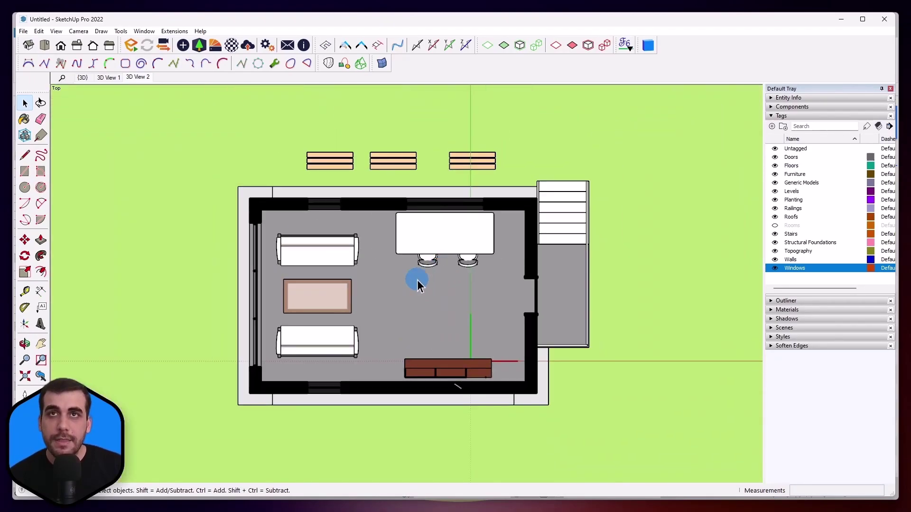
{"action": "middle_click_drag", "start_coordinate": [416, 279], "coordinate": [314, 166]}
{"action": "left_click", "coordinate": [387, 338]}
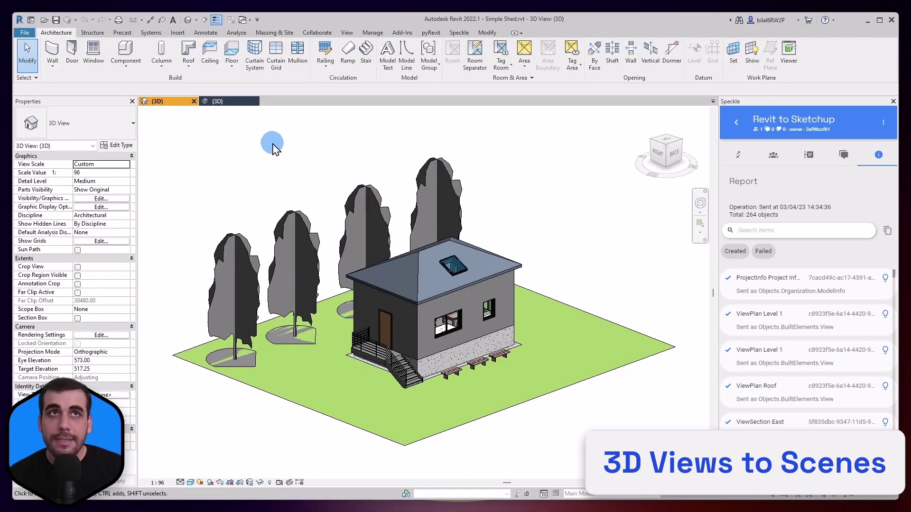
{"action": "left_click", "coordinate": [740, 476]}
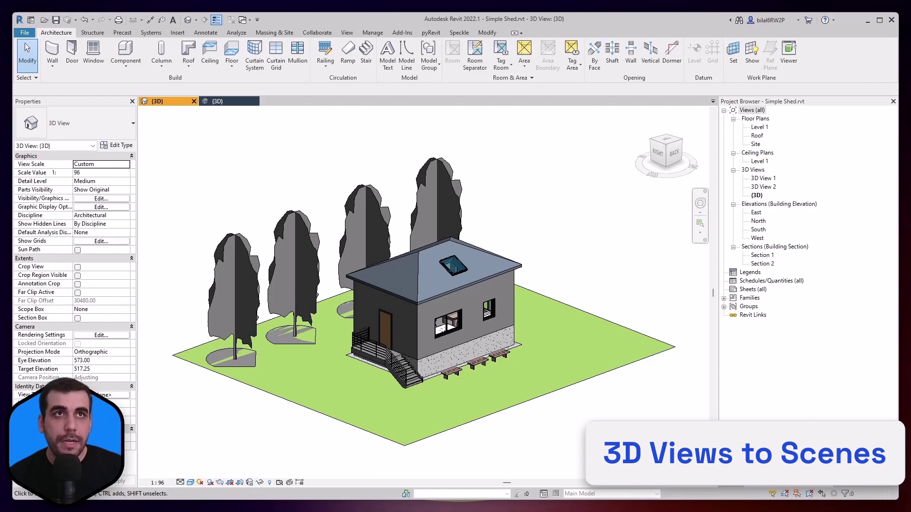
{"action": "left_click", "coordinate": [757, 195]}
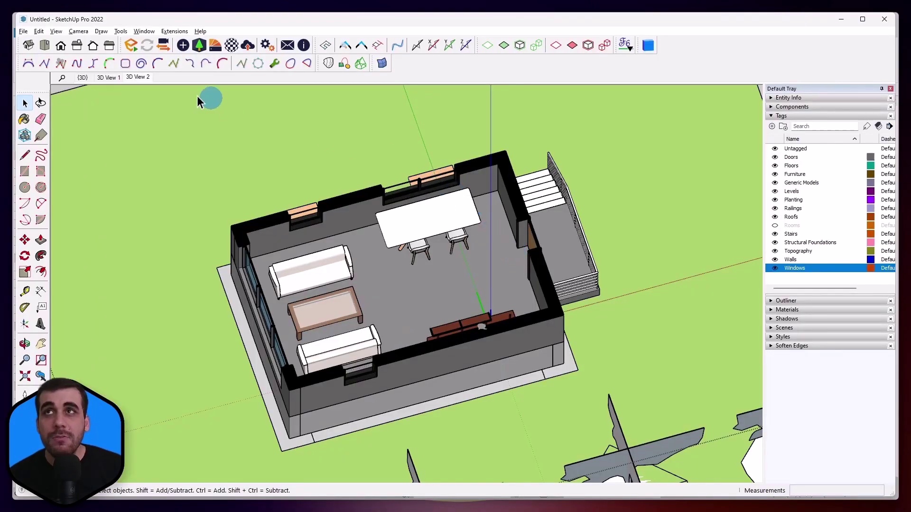
{"action": "left_click", "coordinate": [105, 79]}
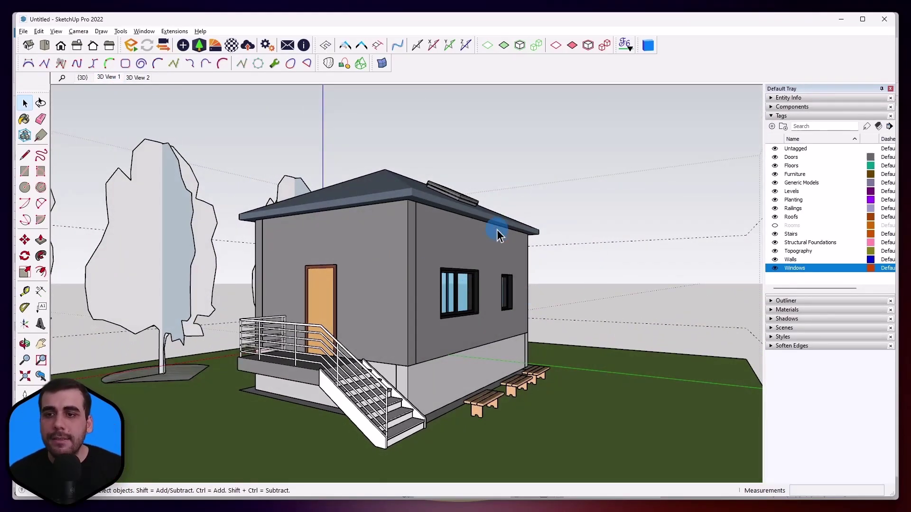
{"action": "left_click", "coordinate": [142, 78]}
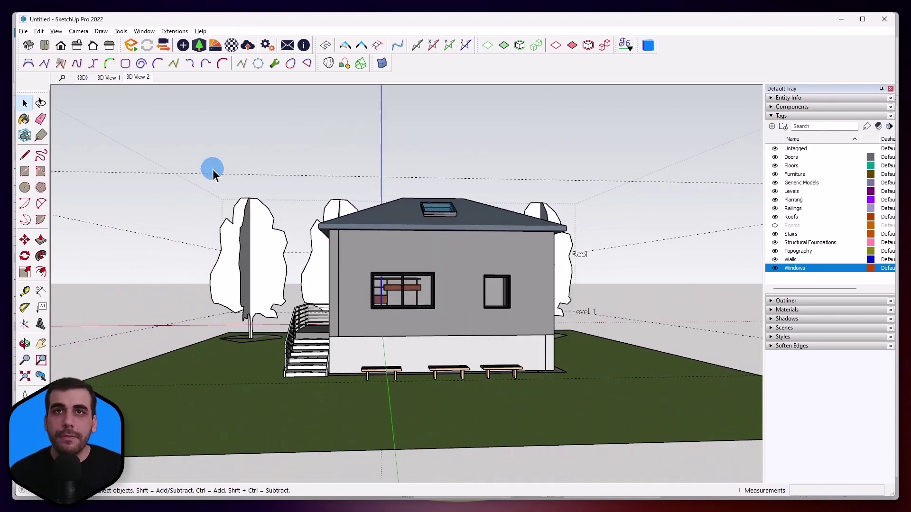
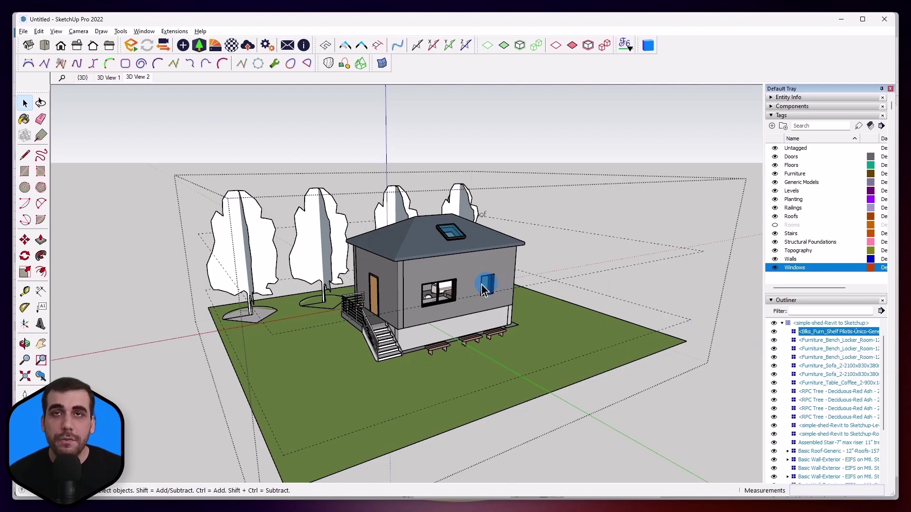
Step: Select the bench nearest the stairs and inspect its tag and component definition in the entity information
{"action": "scroll", "coordinate": [443, 346], "scroll_direction": "up", "scroll_amount": 5}
{"action": "left_click", "coordinate": [432, 363]}
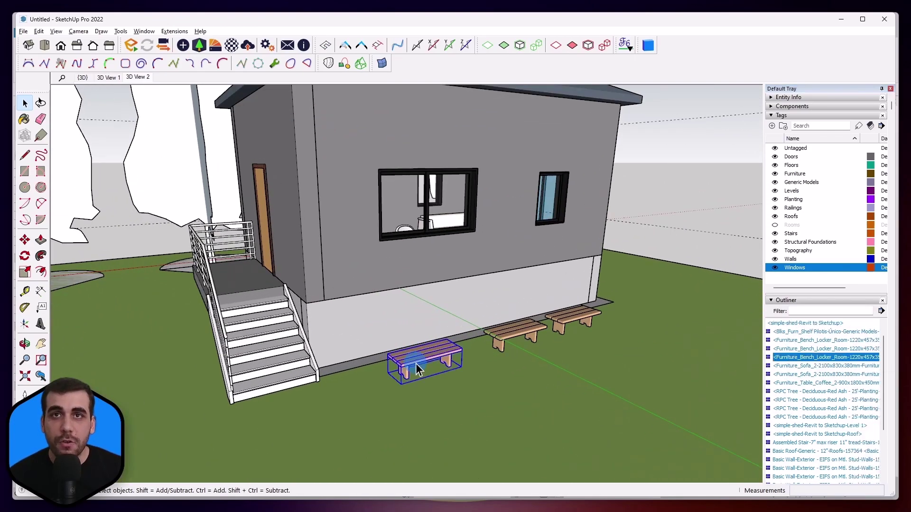
{"action": "left_click", "coordinate": [775, 97]}
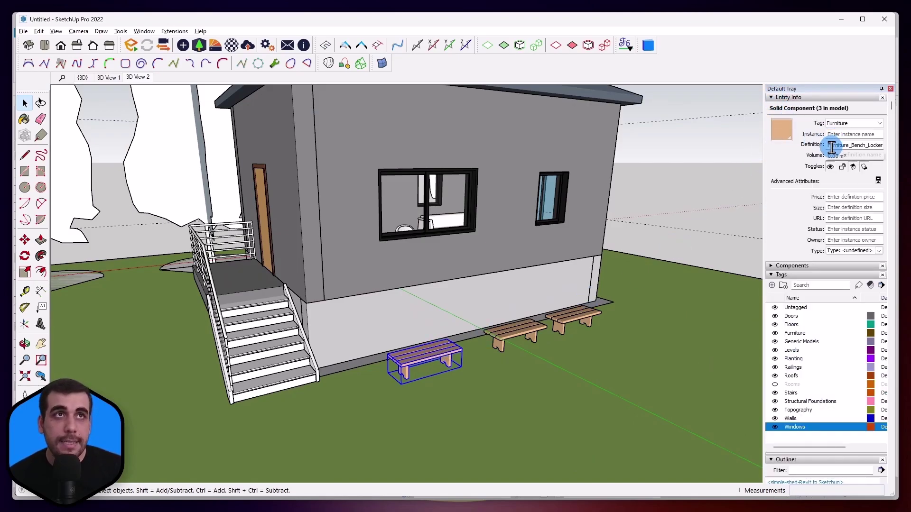
{"action": "double_click", "coordinate": [856, 145]}
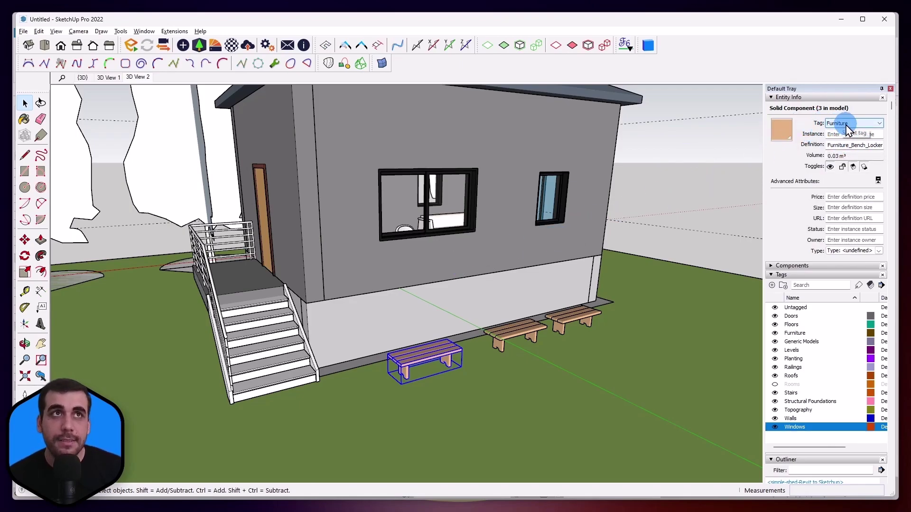
Step: Select the two-panel window inside the exterior wall and inspect its tag in the entity information
{"action": "left_click", "coordinate": [427, 177]}
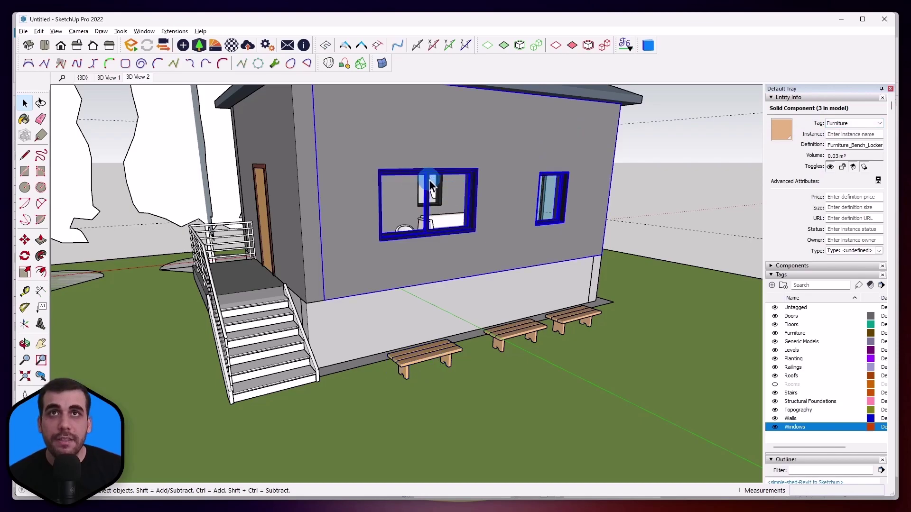
{"action": "scroll", "coordinate": [429, 180], "scroll_direction": "up", "scroll_amount": 5}
{"action": "left_click", "coordinate": [434, 164]}
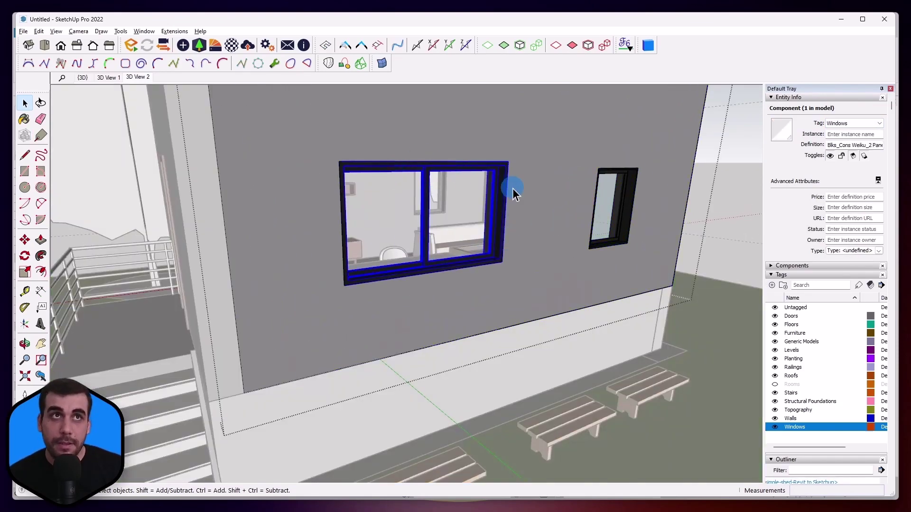
{"action": "left_click", "coordinate": [831, 124]}
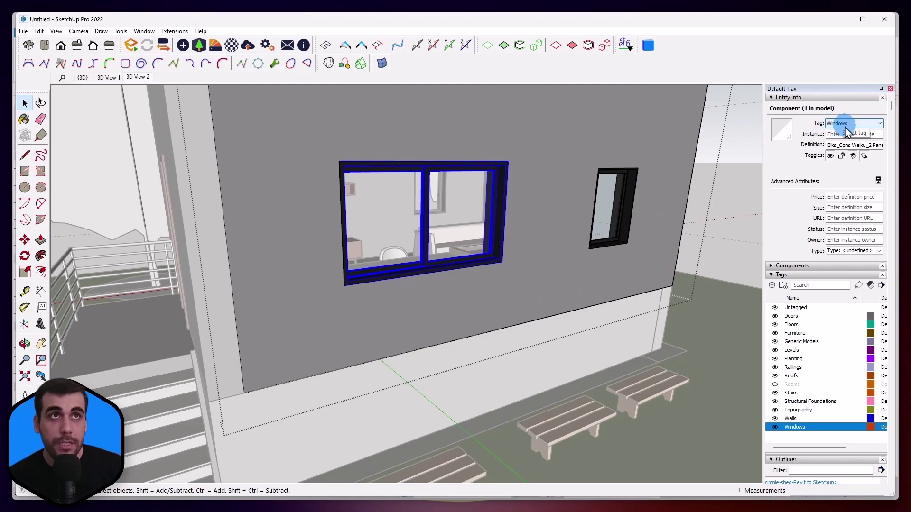
Step: Inspect the selected window's component definition name in the entity information and clear the selection
{"action": "left_click", "coordinate": [852, 145]}
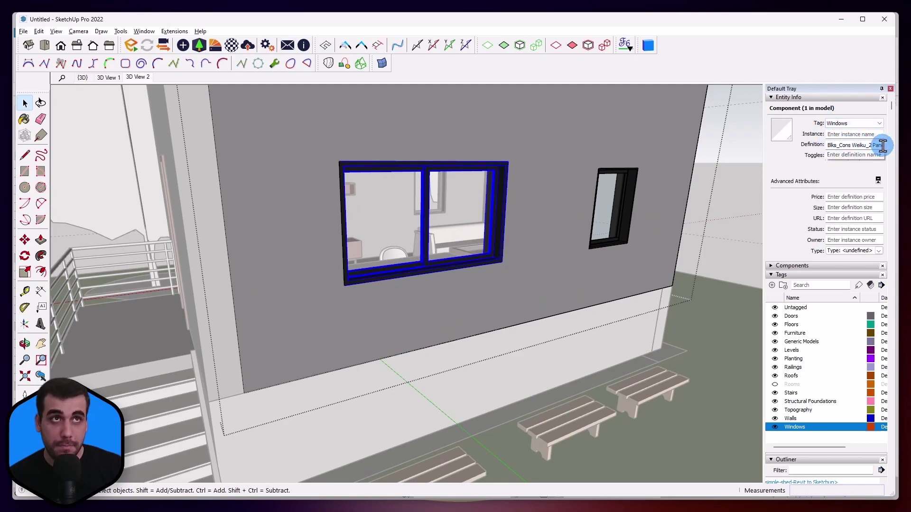
{"action": "left_click", "coordinate": [583, 262]}
{"action": "scroll", "coordinate": [583, 262], "scroll_direction": "down", "scroll_amount": 10}
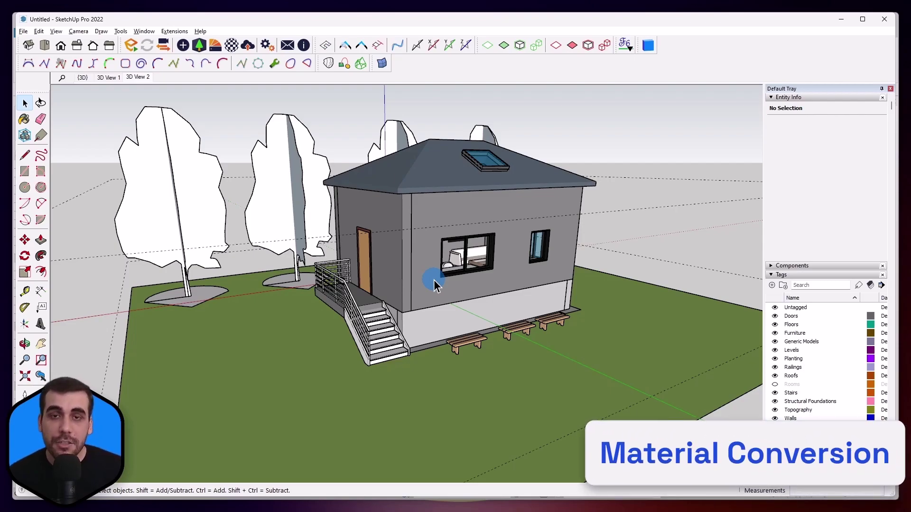
Step: Sample the exterior wall's material with the Paint Bucket to inspect its name, and undo the stray repaint of matching surfaces
{"action": "scroll", "coordinate": [441, 294], "scroll_direction": "up", "scroll_amount": 3}
{"action": "key", "text": "b"}
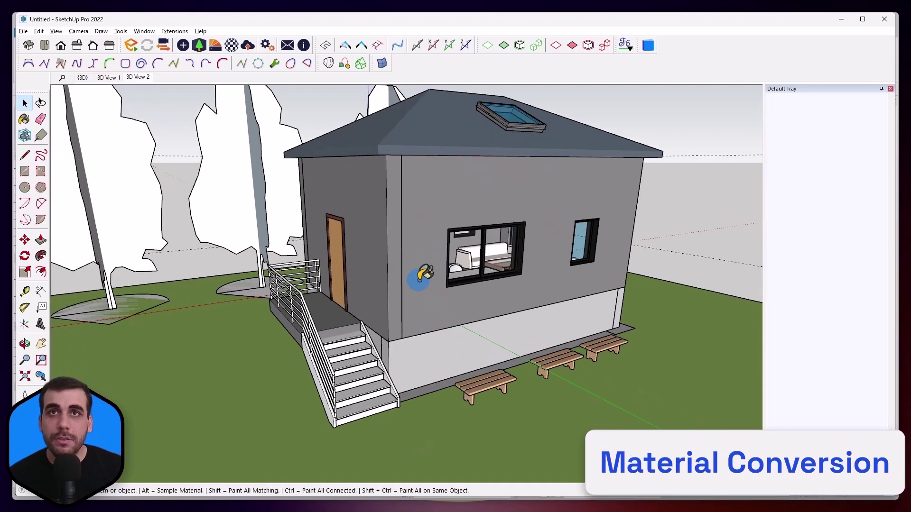
{"action": "left_click", "coordinate": [422, 255], "text": "alt"}
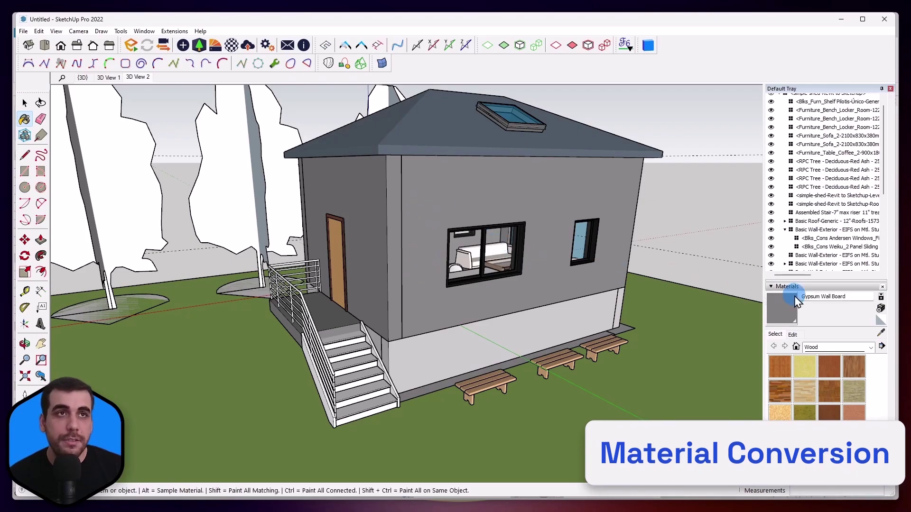
{"action": "left_click", "coordinate": [835, 297]}
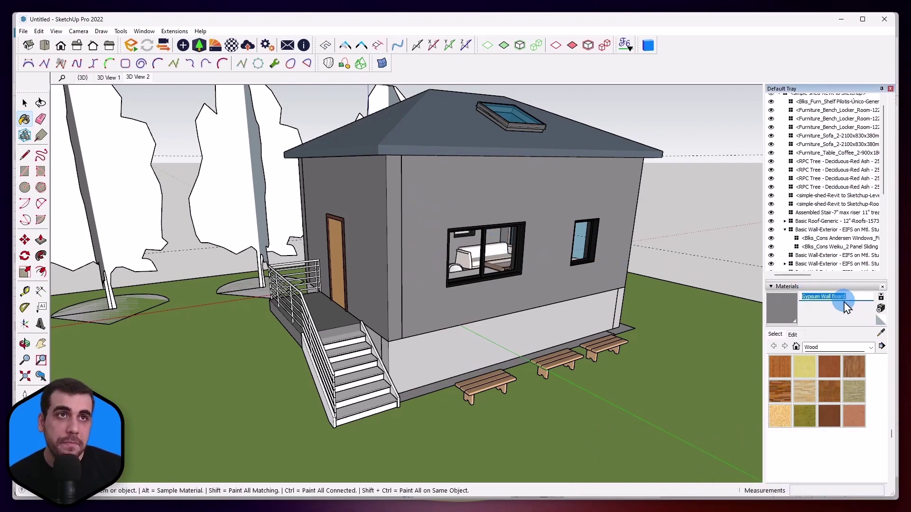
{"action": "left_click", "coordinate": [424, 429], "text": "shift"}
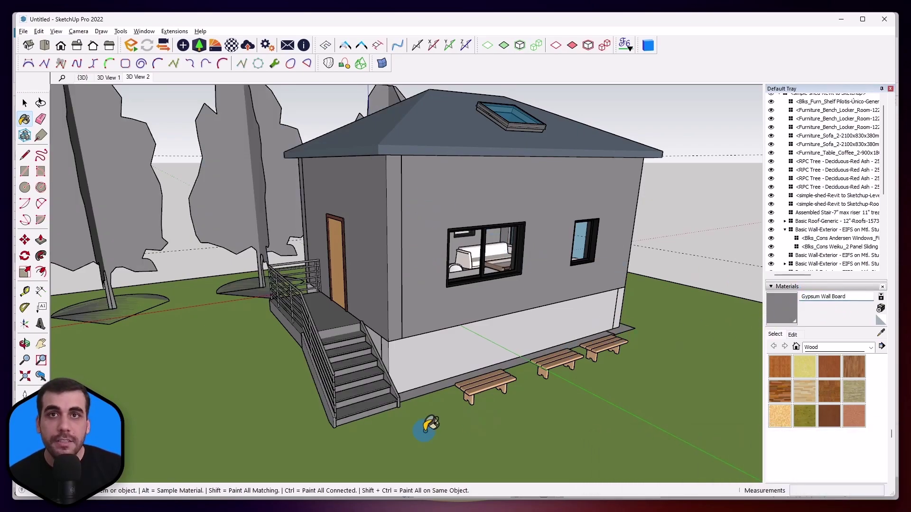
{"action": "key", "text": "ctrl+z"}
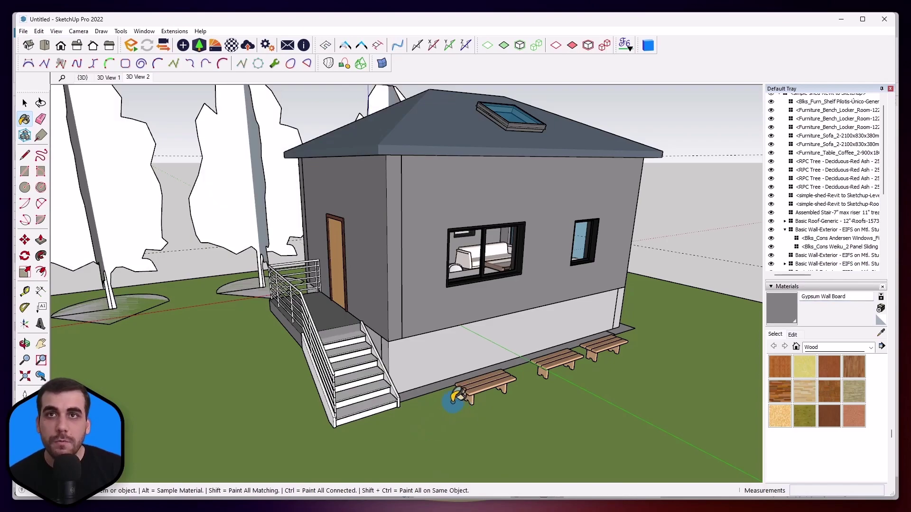
Step: Sample the materials of the lawn and the bench nearest the stairs to inspect their names, and leave the Paint Bucket
{"action": "left_click", "coordinate": [457, 433], "text": "alt"}
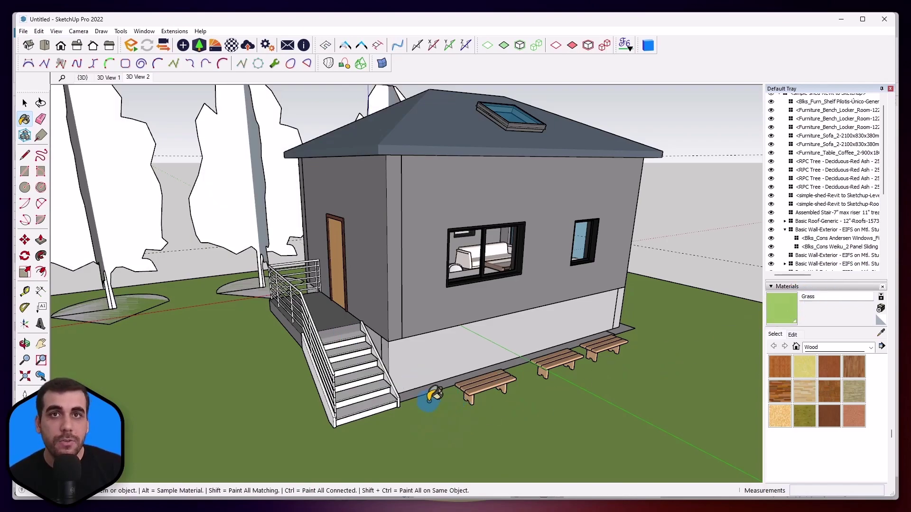
{"action": "scroll", "coordinate": [431, 396], "scroll_direction": "up", "scroll_amount": 6}
{"action": "left_click", "coordinate": [476, 381], "text": "alt"}
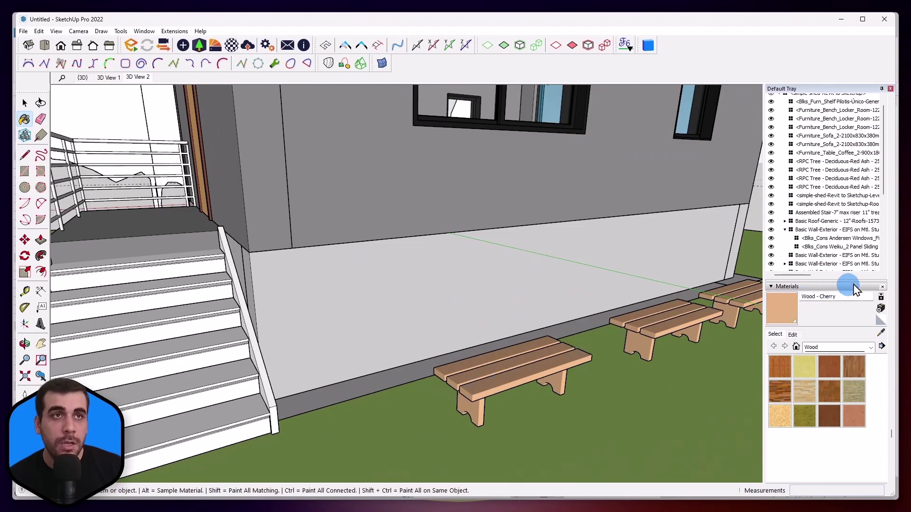
{"action": "scroll", "coordinate": [396, 366], "scroll_direction": "down", "scroll_amount": 6}
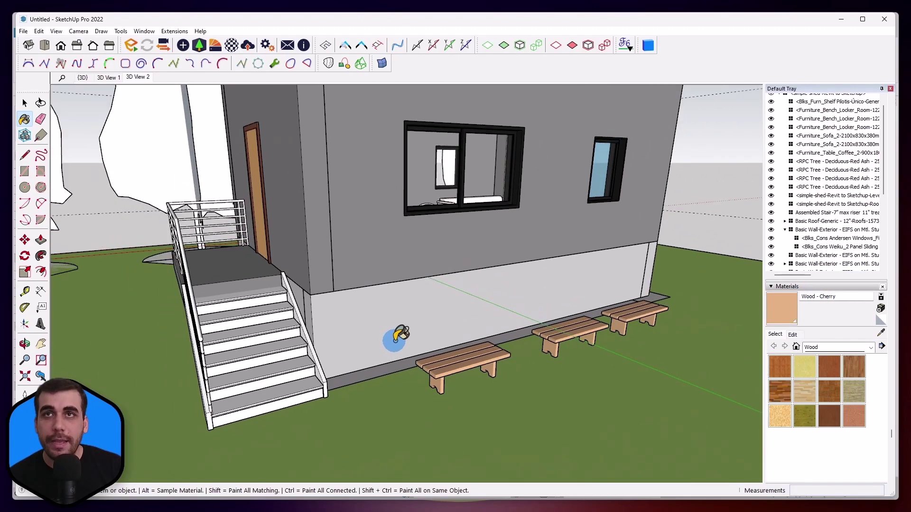
{"action": "scroll", "coordinate": [398, 337], "scroll_direction": "down", "scroll_amount": 3}
{"action": "key", "text": "space"}
{"action": "scroll", "coordinate": [417, 378], "scroll_direction": "down", "scroll_amount": 4}
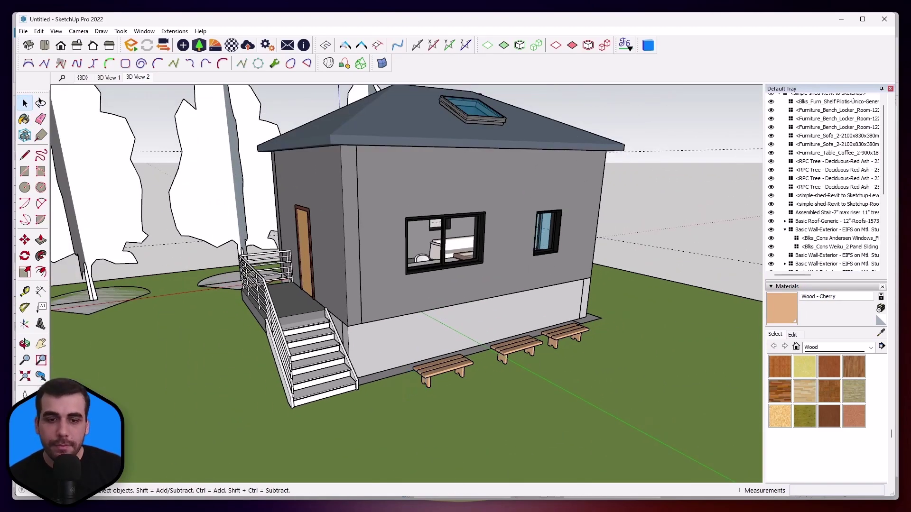
{"action": "scroll", "coordinate": [566, 398], "scroll_direction": "down", "scroll_amount": 5}
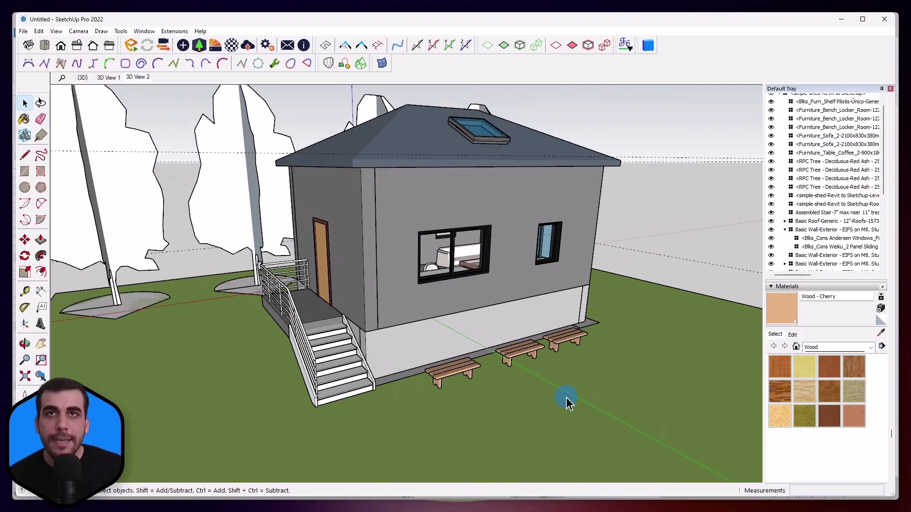
{"action": "scroll", "coordinate": [522, 362], "scroll_direction": "up", "scroll_amount": 2}
{"action": "scroll", "coordinate": [494, 301], "scroll_direction": "down", "scroll_amount": 3}
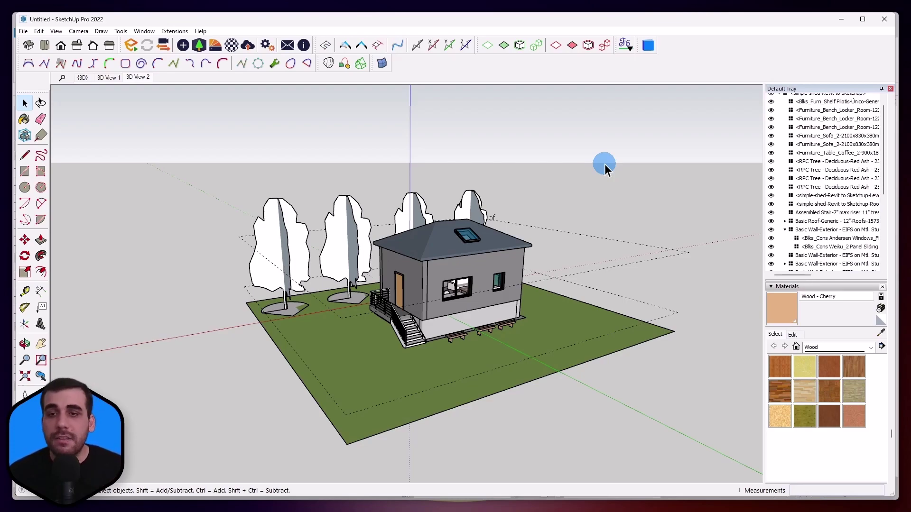
{"action": "scroll", "coordinate": [455, 332], "scroll_direction": "up", "scroll_amount": 5}
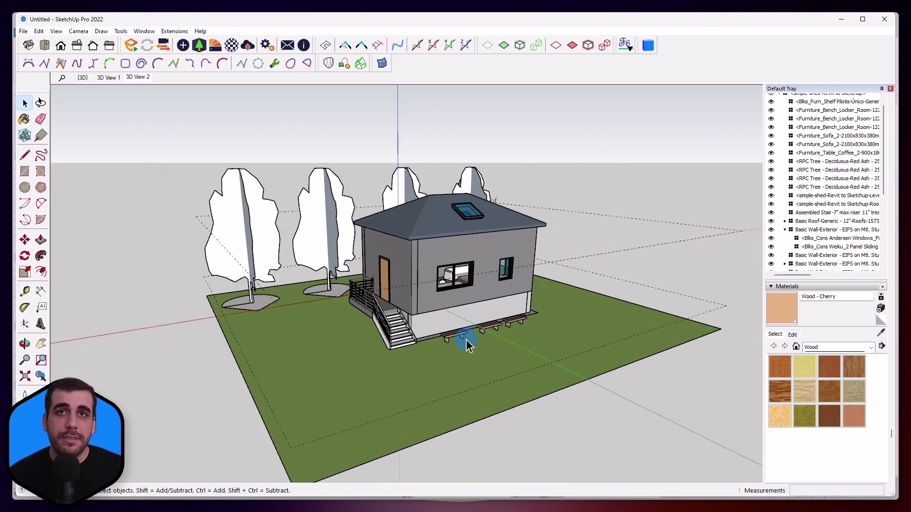
{"action": "scroll", "coordinate": [498, 333], "scroll_direction": "down", "scroll_amount": 5}
{"action": "scroll", "coordinate": [432, 341], "scroll_direction": "up", "scroll_amount": 5}
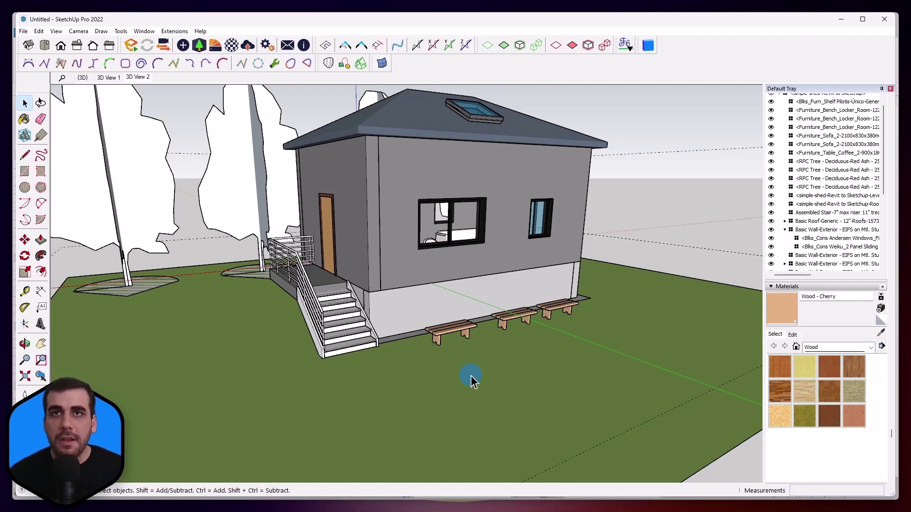
Step: Sample the lawn's material again with the Paint Bucket and return to the Select tool
{"action": "mouse_move", "coordinate": [460, 382]}
{"action": "middle_mouse_down"}
{"action": "mouse_move", "coordinate": [390, 397]}
{"action": "mouse_move", "coordinate": [421, 329]}
{"action": "mouse_move", "coordinate": [386, 335]}
{"action": "mouse_move", "coordinate": [427, 372]}
{"action": "middle_mouse_up"}
{"action": "key", "text": "b"}
{"action": "left_click", "coordinate": [420, 374], "text": "alt"}
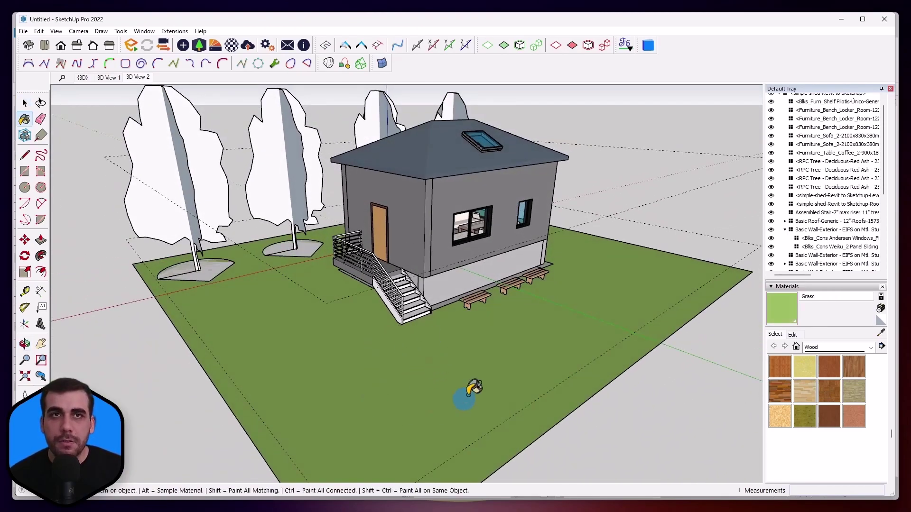
{"action": "key", "text": "space"}
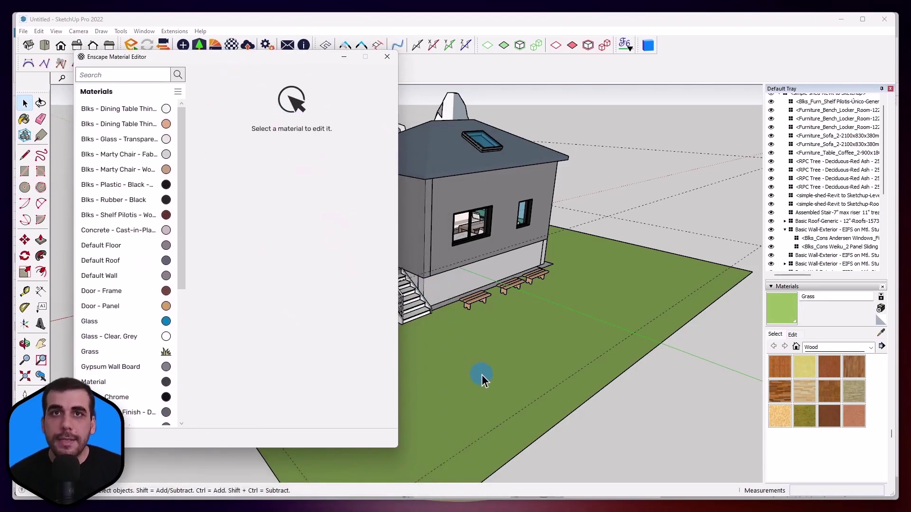
Step: Sample the lawn's Grass material for the Enscape Material Editor and replace it with the Enscape material Grass 04 from Grounds
{"action": "key", "text": "b"}
{"action": "left_click", "coordinate": [495, 363], "text": "alt"}
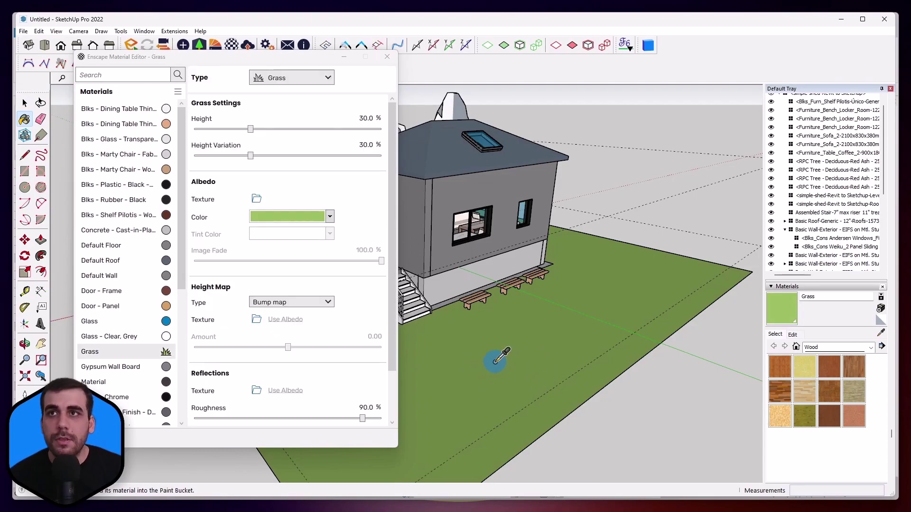
{"action": "right_click", "coordinate": [170, 354]}
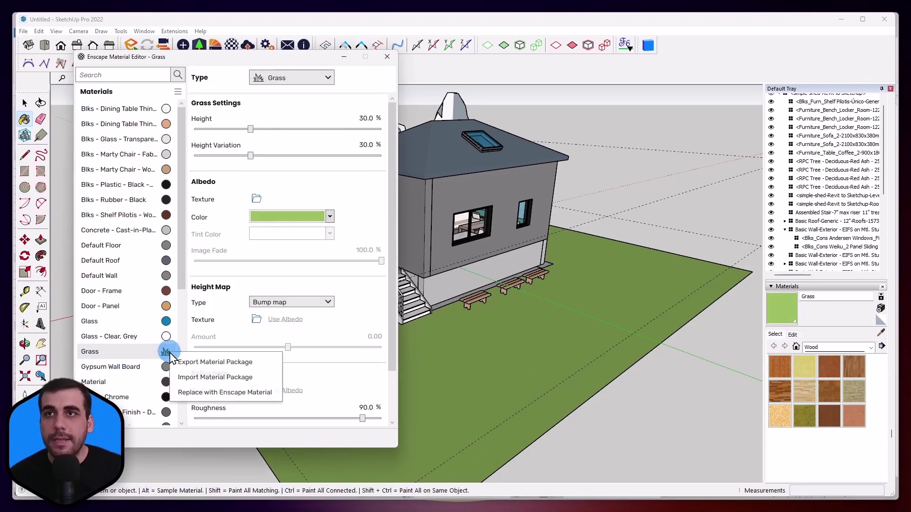
{"action": "left_click", "coordinate": [204, 392]}
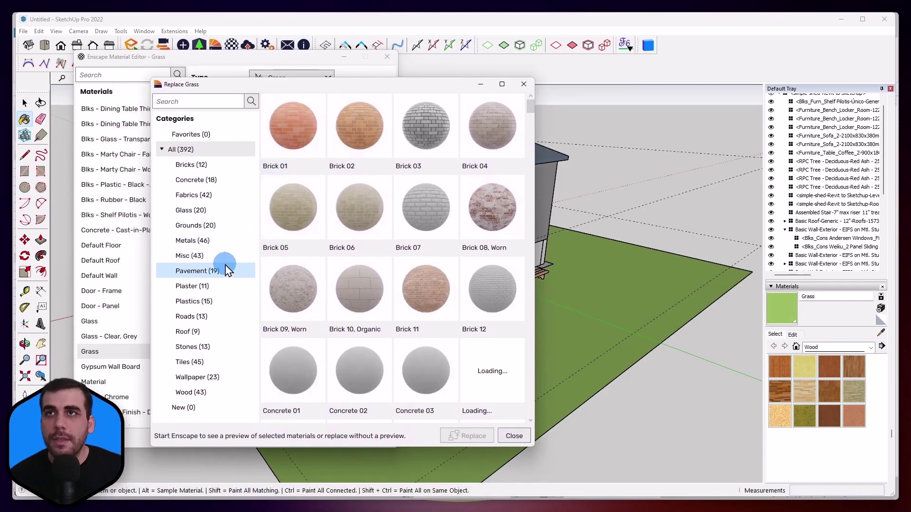
{"action": "left_click", "coordinate": [202, 210]}
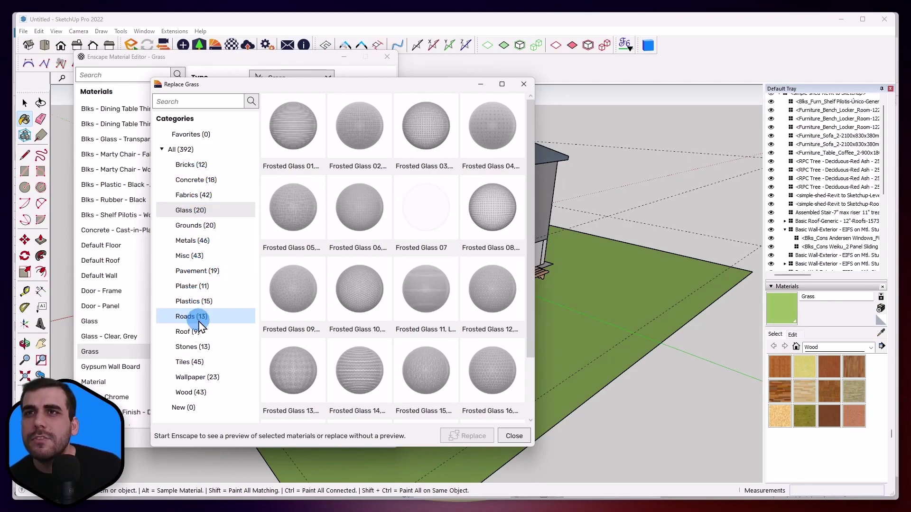
{"action": "left_click", "coordinate": [204, 226]}
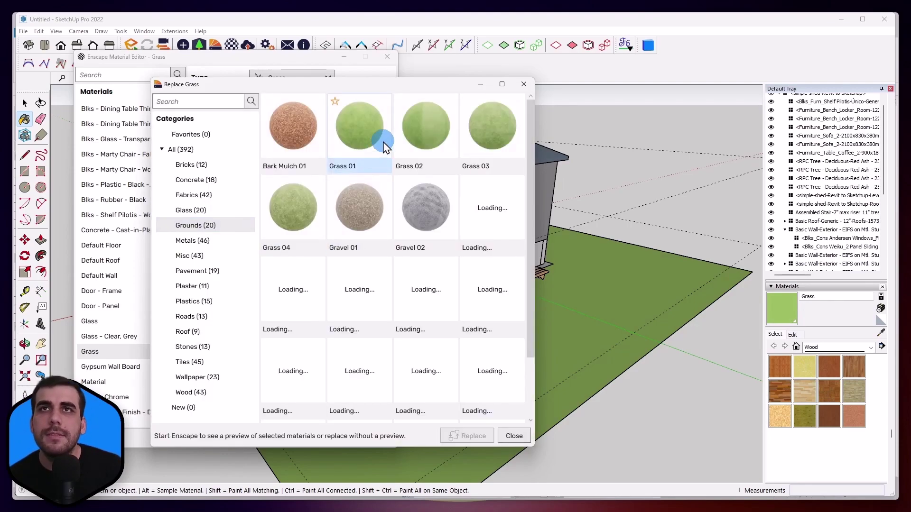
{"action": "left_click", "coordinate": [294, 201]}
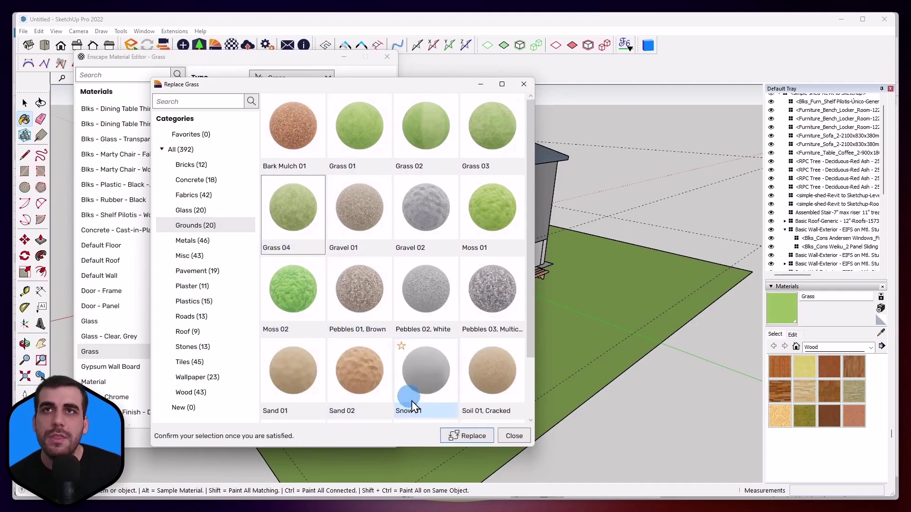
{"action": "left_click", "coordinate": [467, 436]}
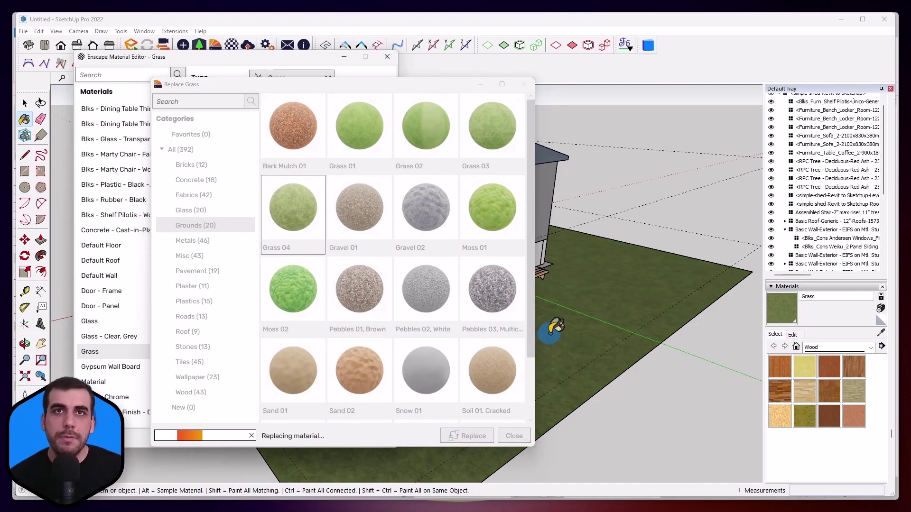
Step: Sample the exterior wall's Gypsum Wall Board material and open the Enscape material library to replace it
{"action": "scroll", "coordinate": [522, 291], "scroll_direction": "up", "scroll_amount": 5}
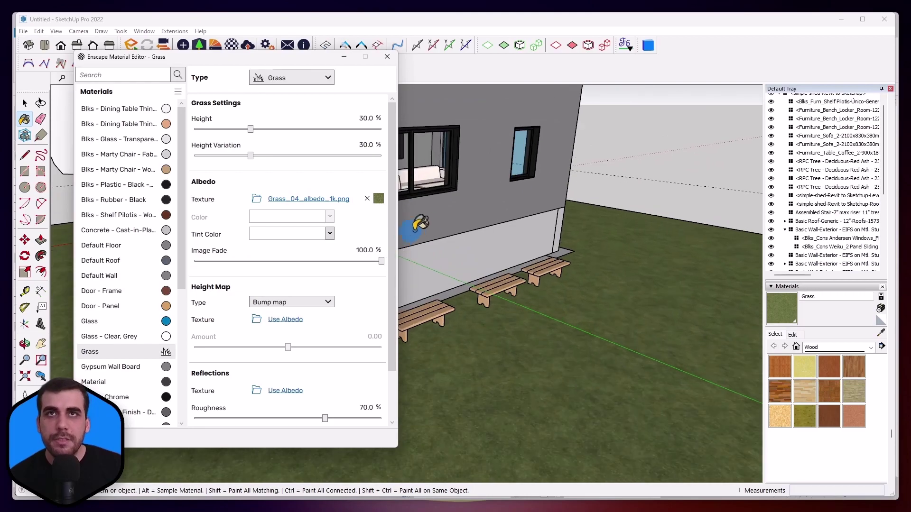
{"action": "scroll", "coordinate": [443, 260], "scroll_direction": "up", "scroll_amount": 5}
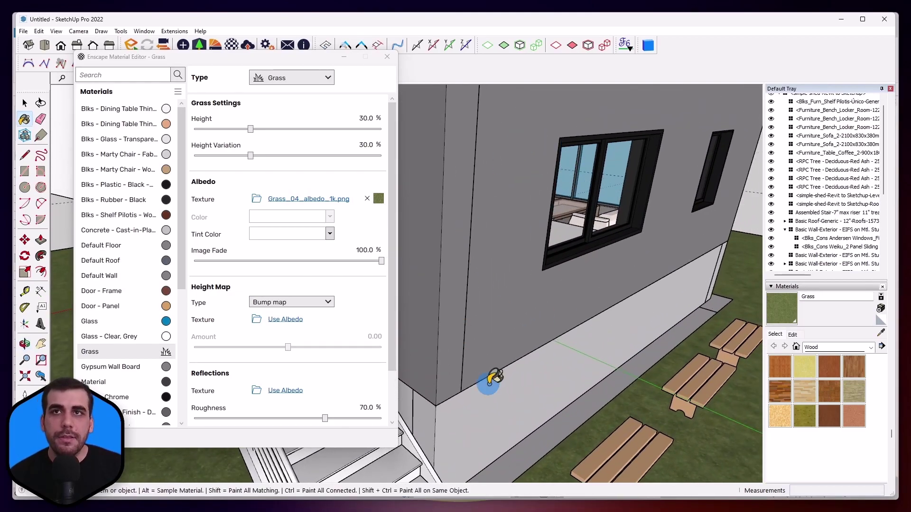
{"action": "left_click", "coordinate": [502, 269], "text": "alt"}
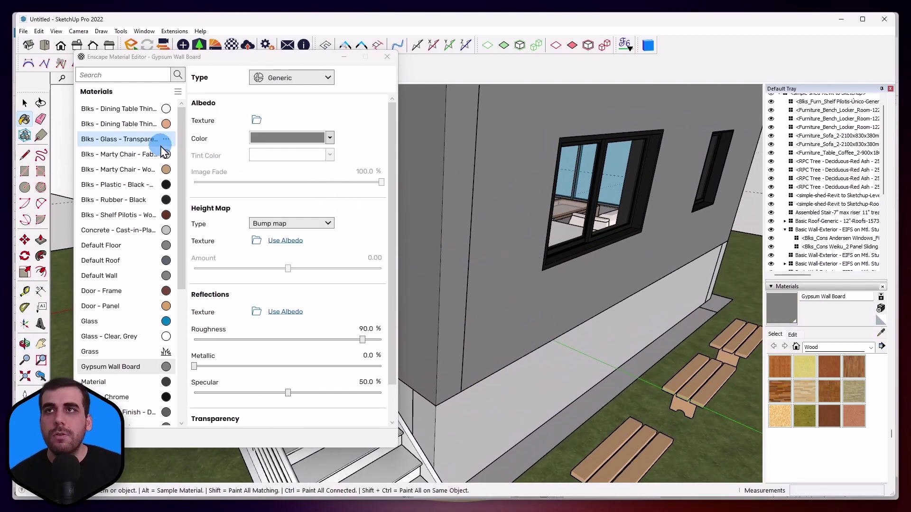
{"action": "left_click", "coordinate": [166, 367]}
{"action": "left_click", "coordinate": [199, 408]}
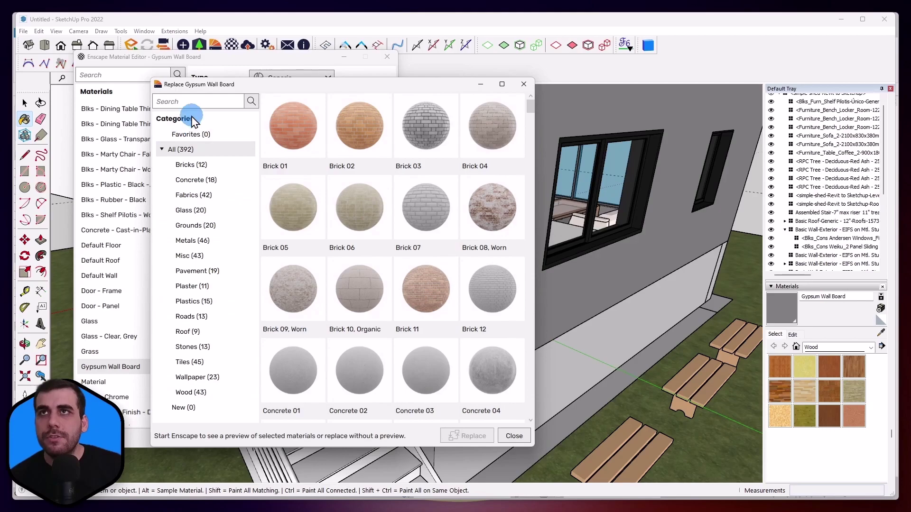
Step: Search the Enscape material library for gypsum and clear the search
{"action": "left_click", "coordinate": [188, 101]}
{"action": "type", "text": "gypsum"}
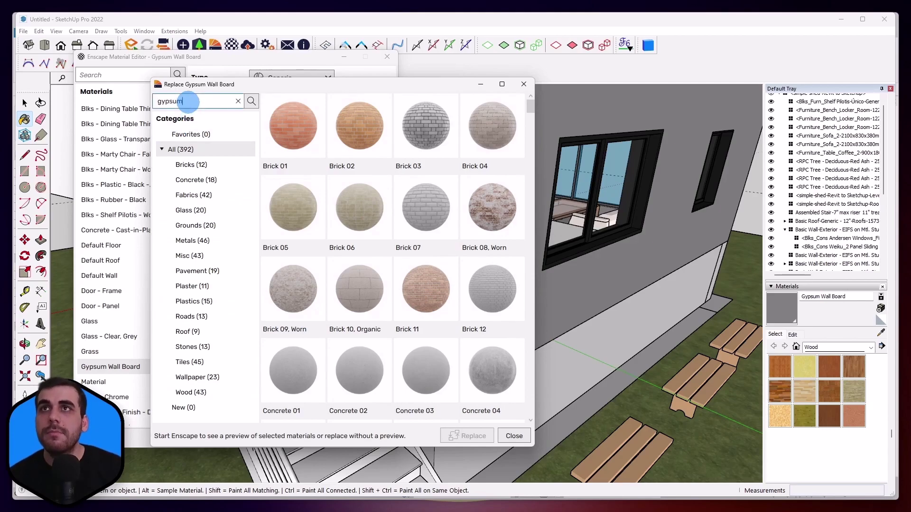
{"action": "key", "text": "ctrl+a"}
{"action": "key", "text": "BackSpace"}
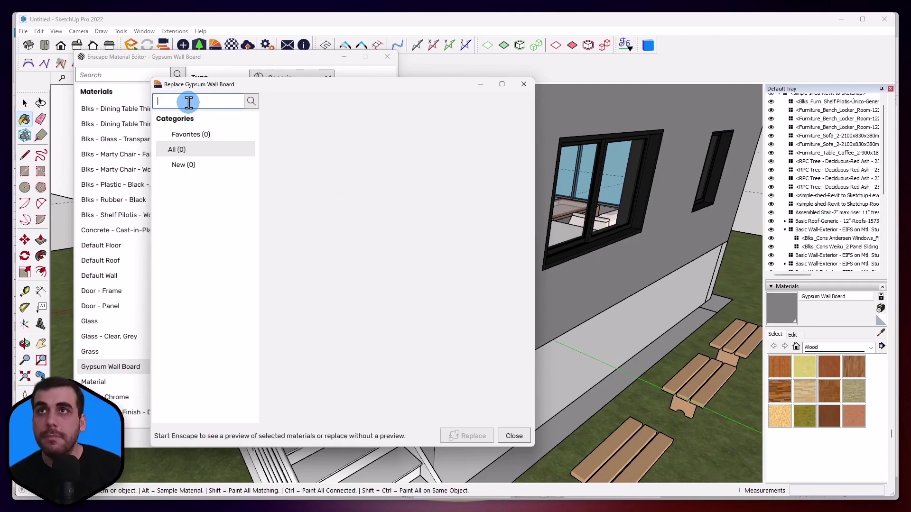
Step: Replace Gypsum Wall Board with the Enscape material Concrete 02 from the Concrete category
{"action": "left_click", "coordinate": [201, 180]}
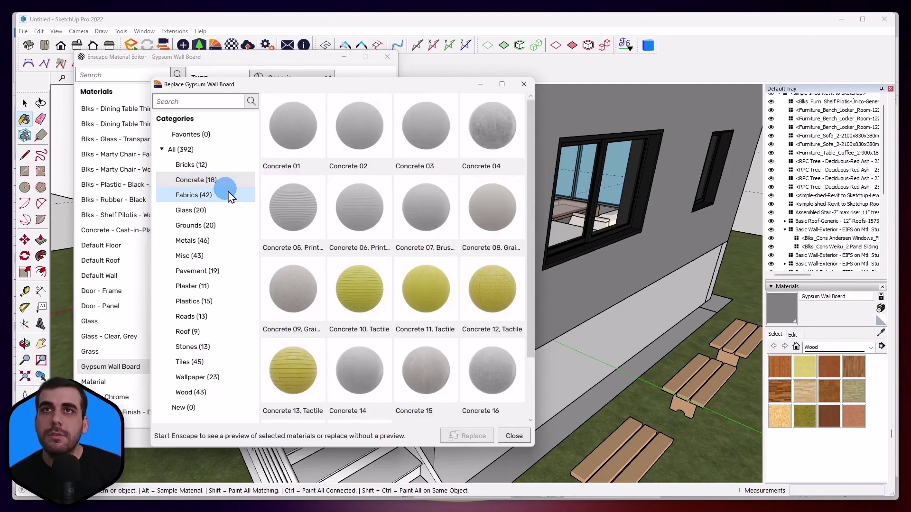
{"action": "scroll", "coordinate": [360, 304], "scroll_direction": "down", "scroll_amount": 2}
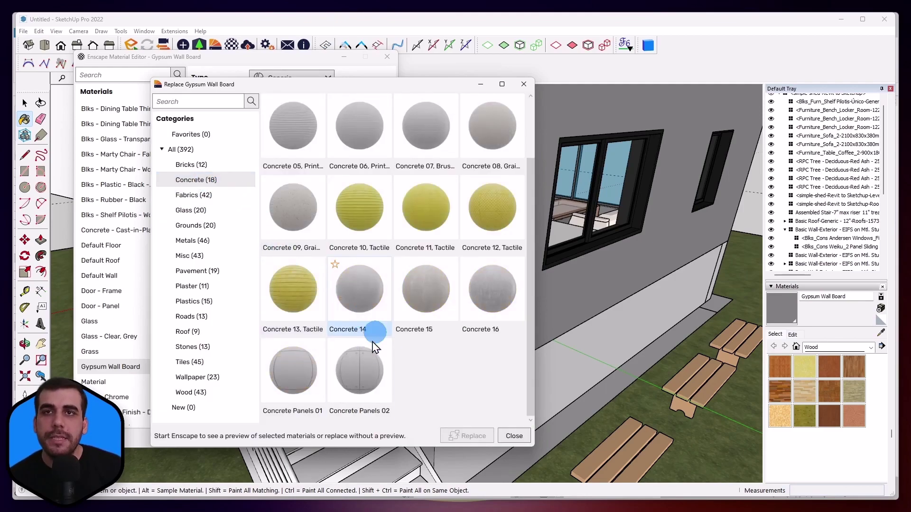
{"action": "scroll", "coordinate": [360, 372], "scroll_direction": "up", "scroll_amount": 2}
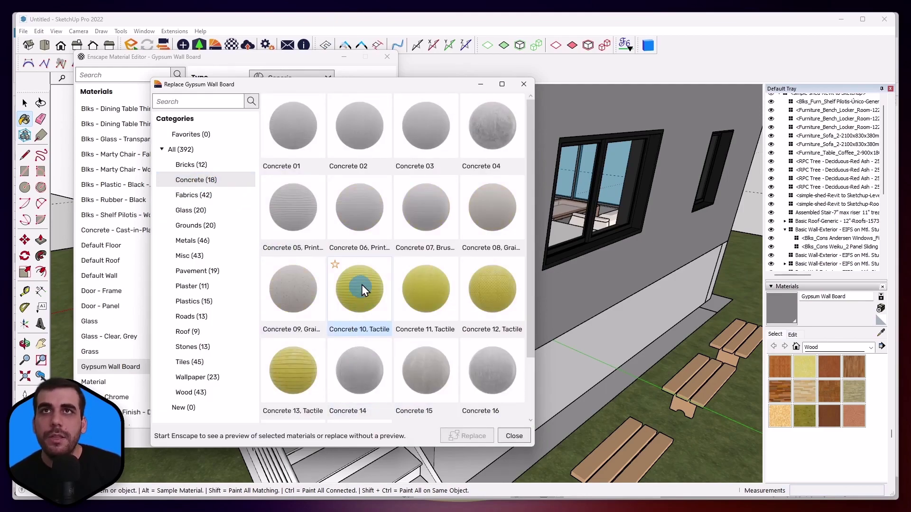
{"action": "left_click", "coordinate": [370, 132]}
{"action": "left_click", "coordinate": [472, 435]}
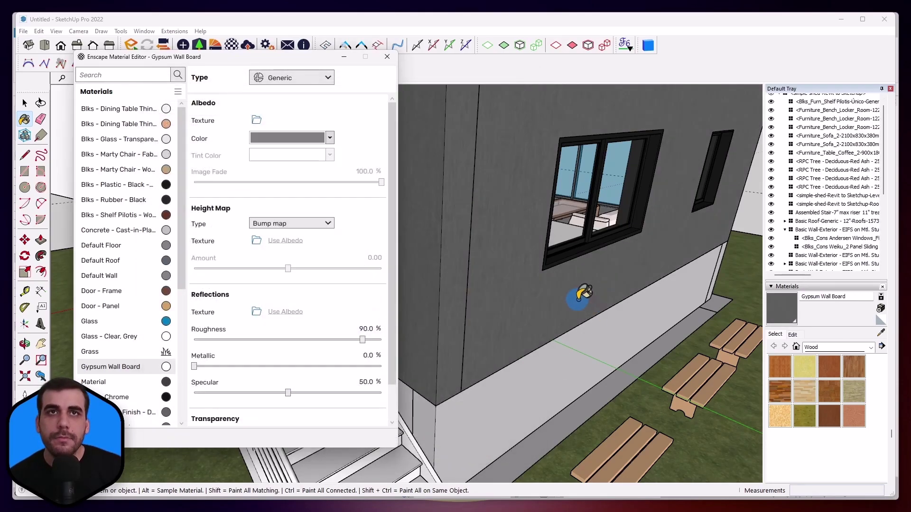
{"action": "middle_click_drag", "start_coordinate": [490, 340], "coordinate": [463, 372]}
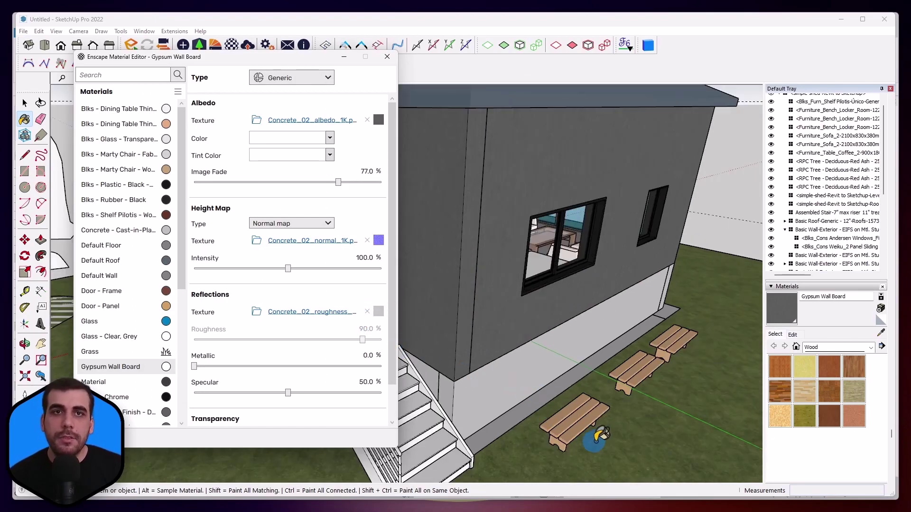
Step: Sample the bench's Wood - Cherry material for the Enscape Material Editor and open the Enscape material library to replace it
{"action": "scroll", "coordinate": [593, 427], "scroll_direction": "up", "scroll_amount": 2}
{"action": "scroll", "coordinate": [572, 413], "scroll_direction": "up", "scroll_amount": 2}
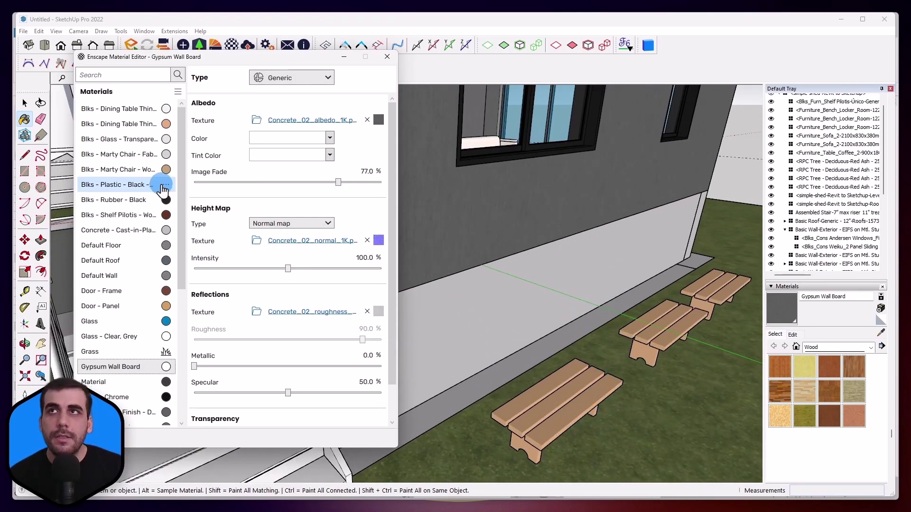
{"action": "left_click", "coordinate": [25, 103]}
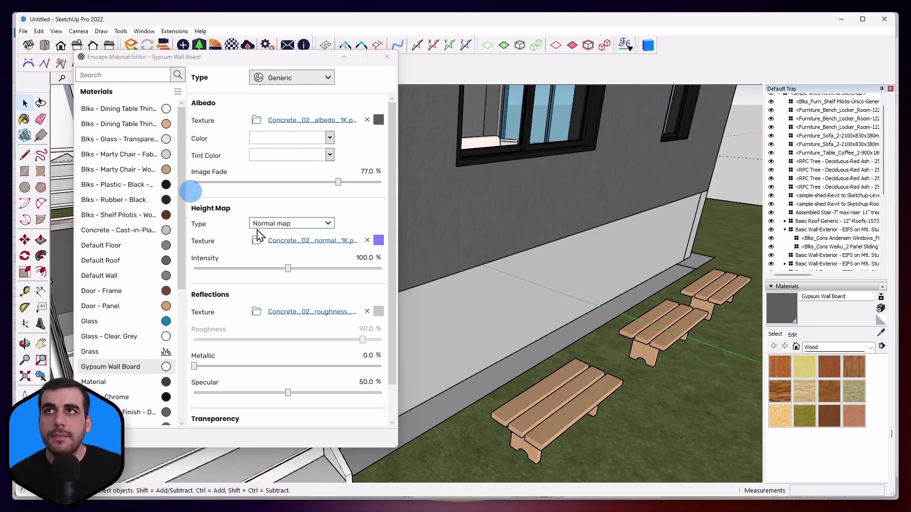
{"action": "key", "text": "b"}
{"action": "left_click", "coordinate": [564, 422], "text": "alt"}
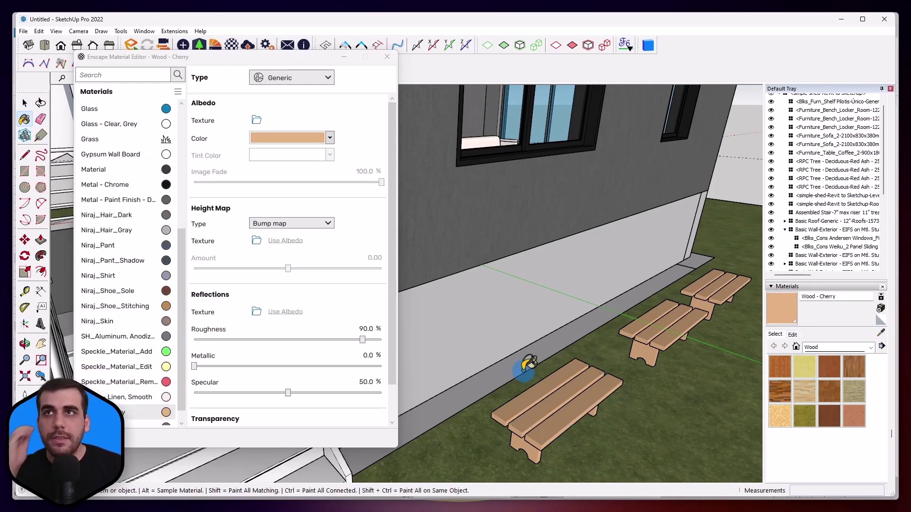
{"action": "left_click", "coordinate": [167, 418]}
{"action": "left_click", "coordinate": [185, 453]}
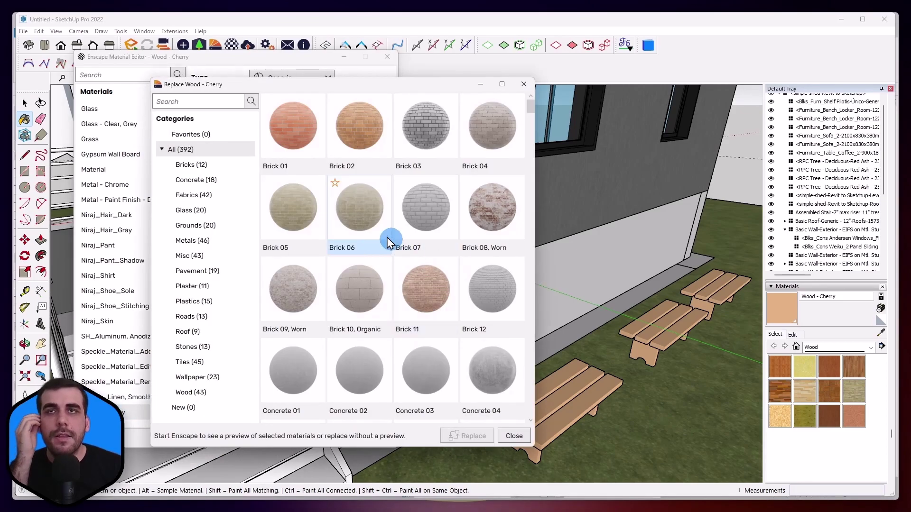
Step: Replace Wood - Cherry with the Enscape material Wood 14 from the Wood category and close the Enscape Material Editor
{"action": "left_click", "coordinate": [199, 393]}
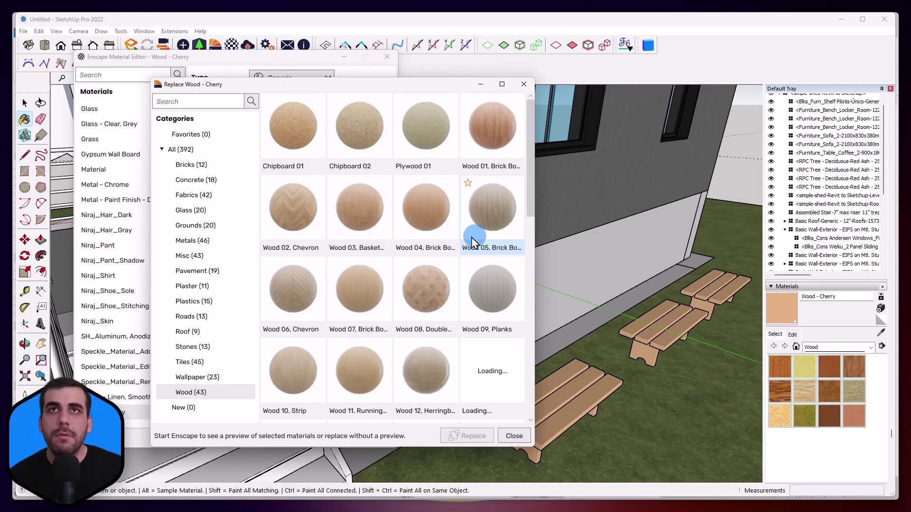
{"action": "scroll", "coordinate": [386, 290], "scroll_direction": "down", "scroll_amount": 3}
{"action": "scroll", "coordinate": [394, 308], "scroll_direction": "down", "scroll_amount": 5}
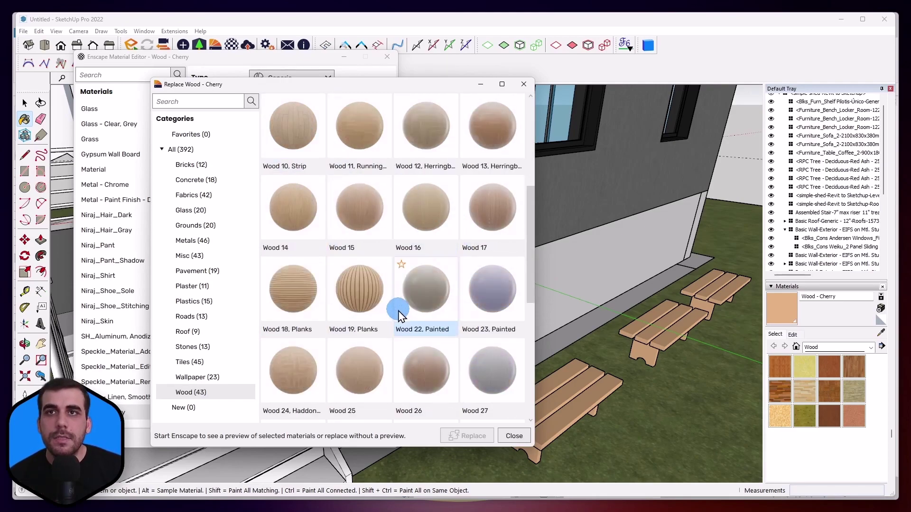
{"action": "scroll", "coordinate": [363, 323], "scroll_direction": "up", "scroll_amount": 6}
{"action": "scroll", "coordinate": [365, 316], "scroll_direction": "down", "scroll_amount": 3}
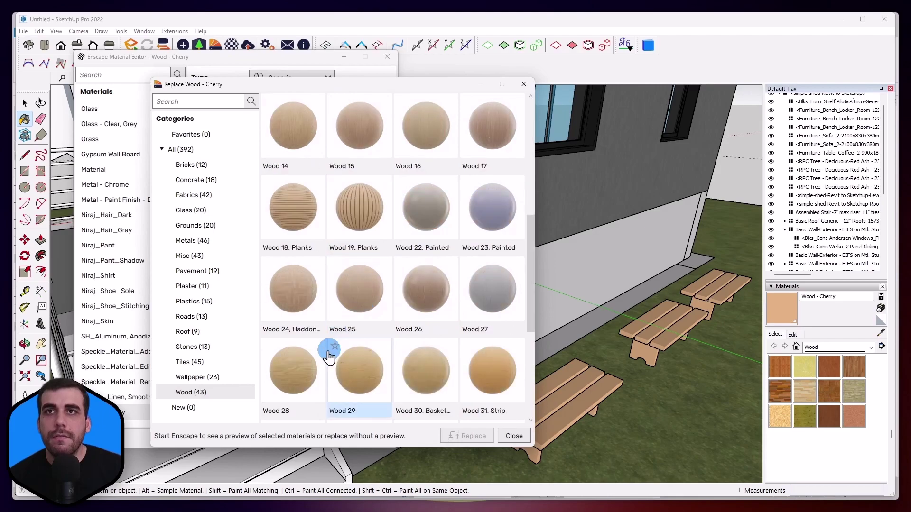
{"action": "scroll", "coordinate": [315, 306], "scroll_direction": "up", "scroll_amount": 2}
{"action": "left_click", "coordinate": [305, 202]}
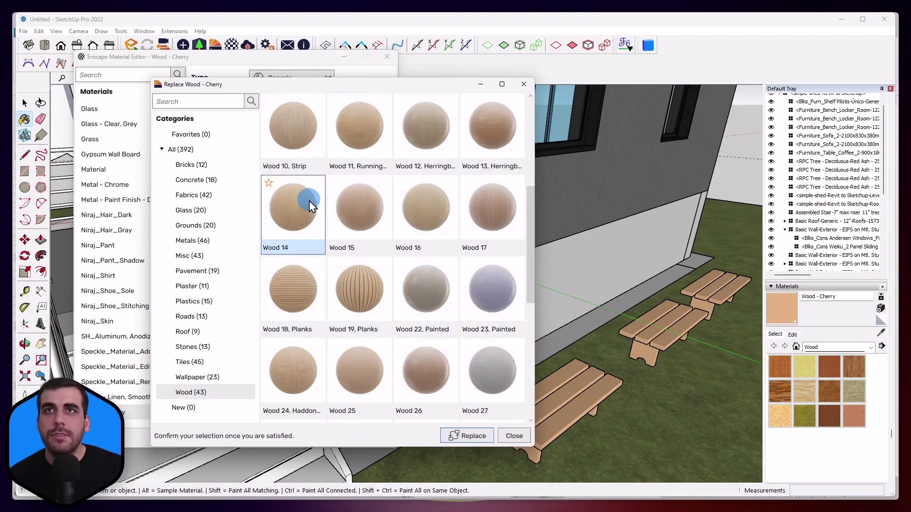
{"action": "left_click", "coordinate": [465, 434]}
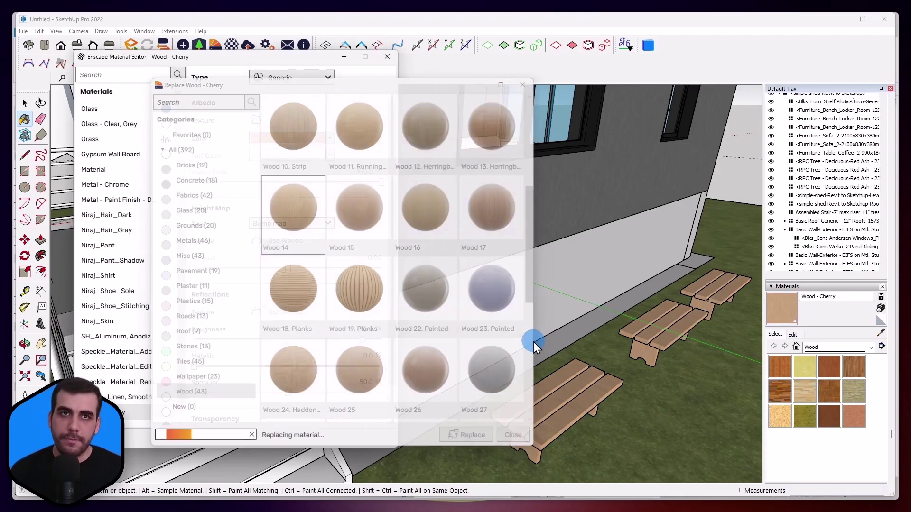
{"action": "left_click", "coordinate": [387, 57]}
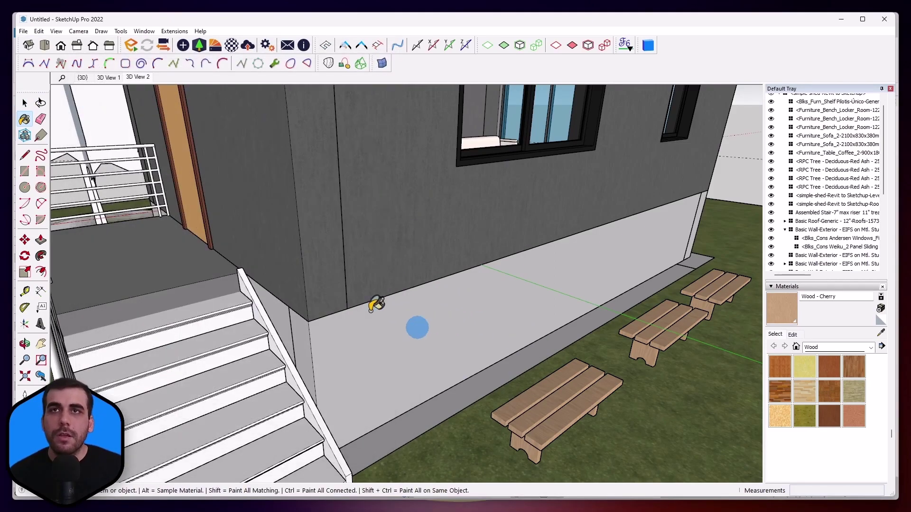
{"action": "left_click", "coordinate": [25, 102]}
{"action": "middle_click_drag", "start_coordinate": [512, 280], "coordinate": [421, 315]}
{"action": "scroll", "coordinate": [429, 264], "scroll_direction": "down", "scroll_amount": 5}
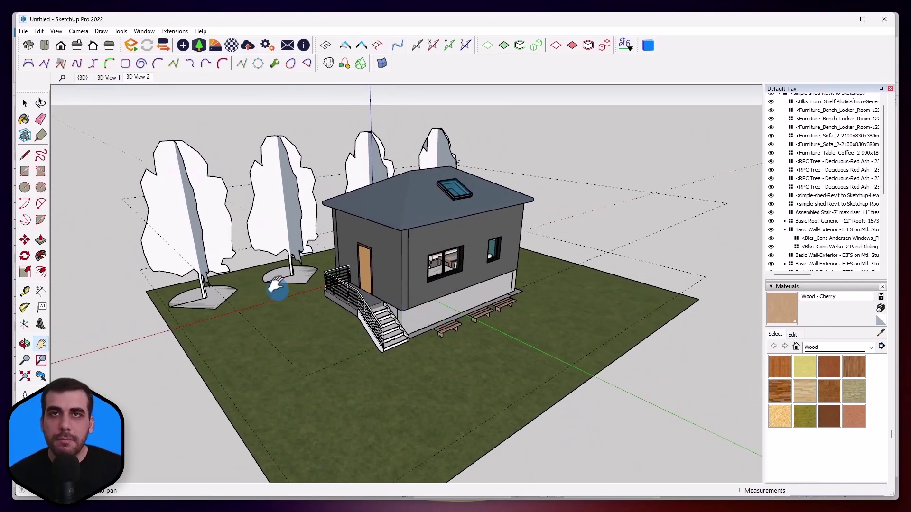
{"action": "scroll", "coordinate": [420, 332], "scroll_direction": "up", "scroll_amount": 5}
{"action": "middle_click_drag", "start_coordinate": [433, 346], "coordinate": [443, 309]}
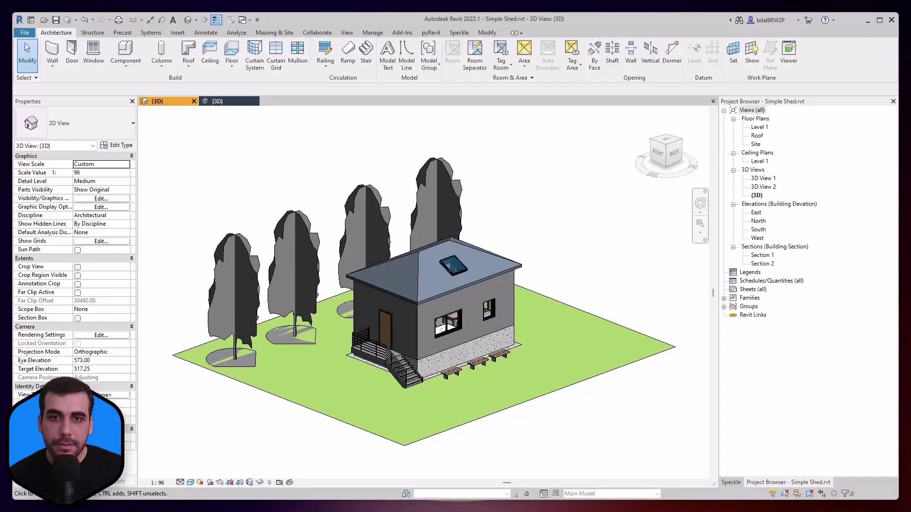
Step: Switch to Revit, move the bench nearest the stairs away from the wall onto the lawn, and rotate it
{"action": "scroll", "coordinate": [471, 363], "scroll_direction": "up", "scroll_amount": 5}
{"action": "left_click", "coordinate": [409, 394]}
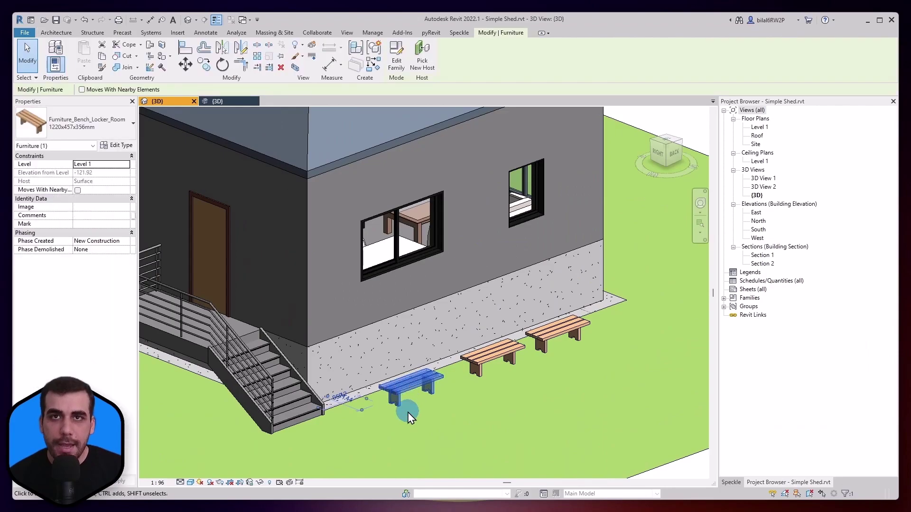
{"action": "scroll", "coordinate": [404, 410], "scroll_direction": "up", "scroll_amount": 2}
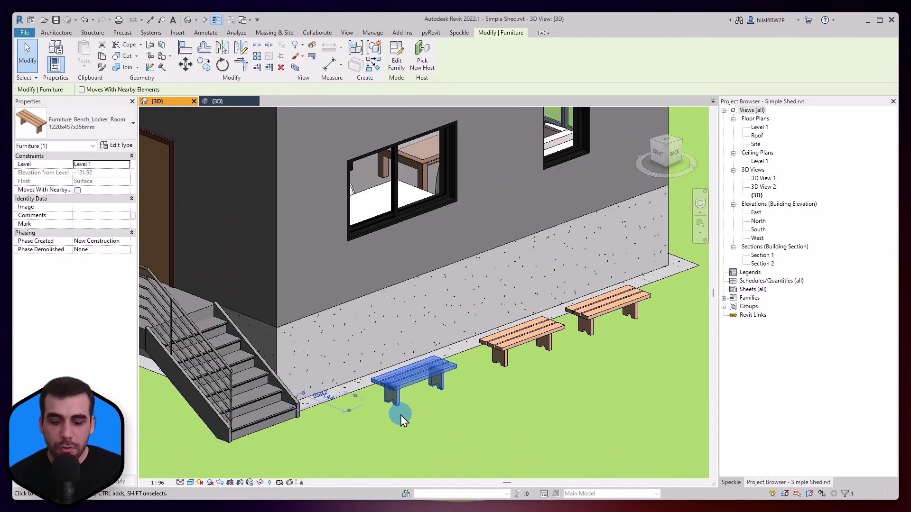
{"action": "key", "text": "m"}
{"action": "key", "text": "v"}
{"action": "left_click", "coordinate": [457, 439]}
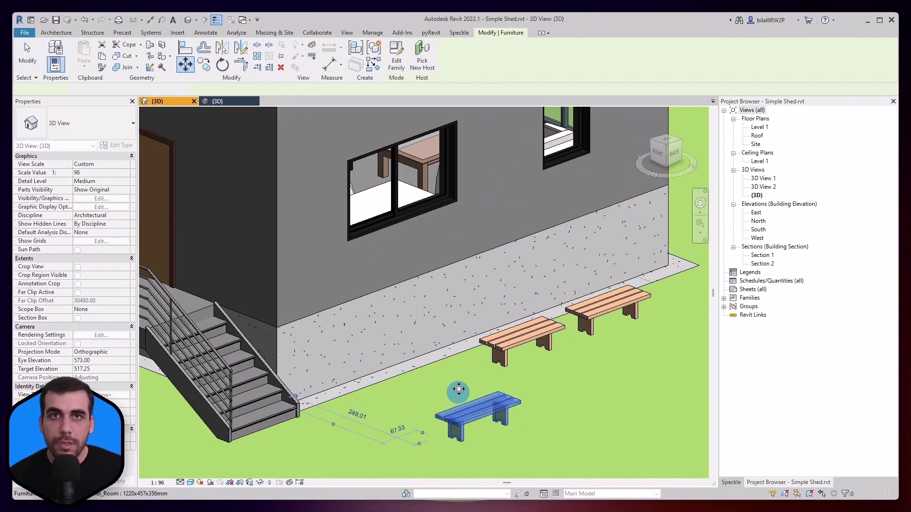
{"action": "left_click", "coordinate": [459, 389]}
{"action": "scroll", "coordinate": [458, 389], "scroll_direction": "down", "scroll_amount": 5}
{"action": "key", "text": "Escape"}
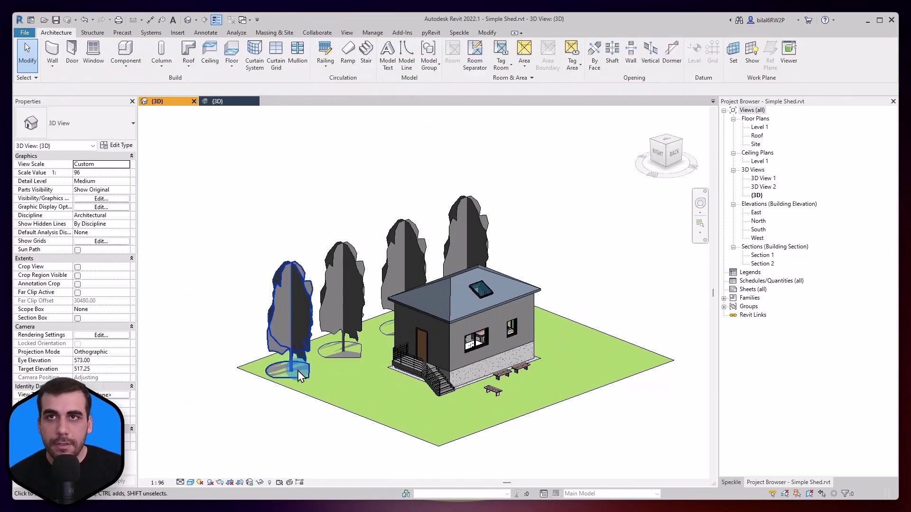
Step: Move the outermost tree on the entrance side forward to the lawn area in front of the stairs
{"action": "left_click", "coordinate": [297, 371]}
{"action": "scroll", "coordinate": [303, 375], "scroll_direction": "up", "scroll_amount": 3}
{"action": "key", "text": "m"}
{"action": "key", "text": "v"}
{"action": "left_click", "coordinate": [290, 370]}
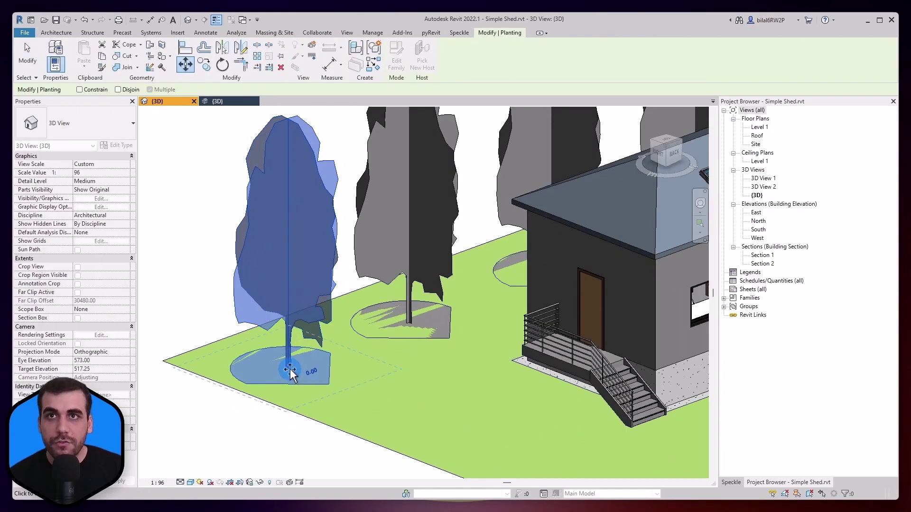
{"action": "left_click", "coordinate": [413, 419]}
{"action": "scroll", "coordinate": [475, 418], "scroll_direction": "down", "scroll_amount": 4}
{"action": "middle_click_drag", "start_coordinate": [532, 427], "coordinate": [484, 406], "text": "shift"}
{"action": "scroll", "coordinate": [431, 418], "scroll_direction": "up", "scroll_amount": 4}
{"action": "scroll", "coordinate": [484, 394], "scroll_direction": "up", "scroll_amount": 3}
{"action": "left_click", "coordinate": [487, 360]}
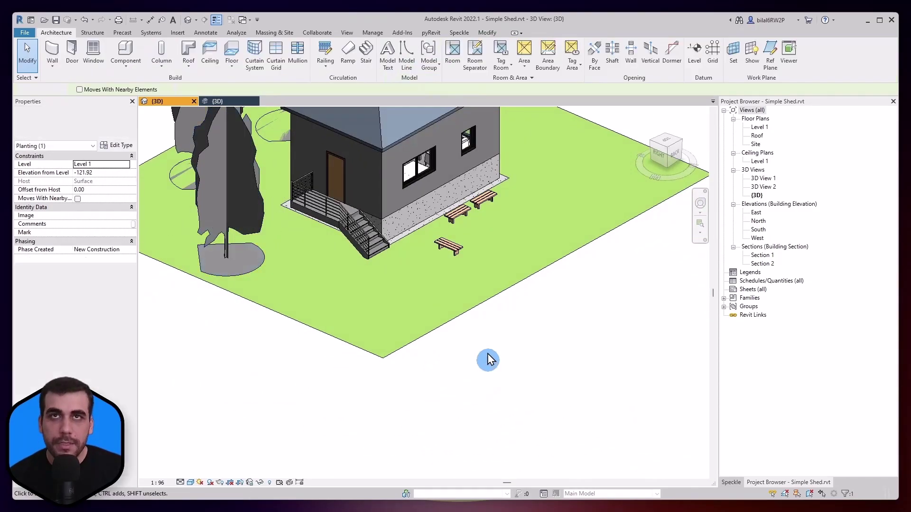
{"action": "scroll", "coordinate": [460, 246], "scroll_direction": "up", "scroll_amount": 1}
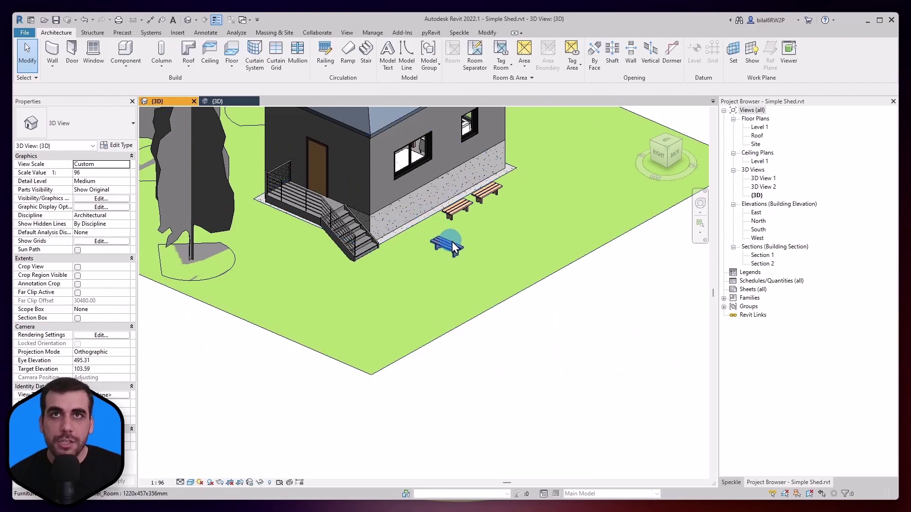
{"action": "left_click", "coordinate": [209, 229]}
{"action": "scroll", "coordinate": [417, 387], "scroll_direction": "down", "scroll_amount": 4}
{"action": "left_click", "coordinate": [505, 422]}
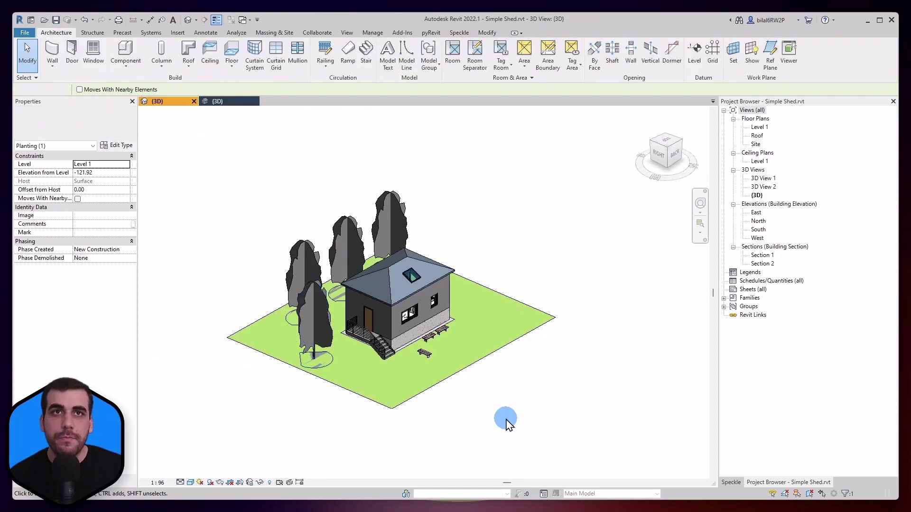
Step: Send everything in the updated model to the simple-shed branch of the Revit to Sketchup stream with Speckle
{"action": "scroll", "coordinate": [494, 388], "scroll_direction": "up", "scroll_amount": 2}
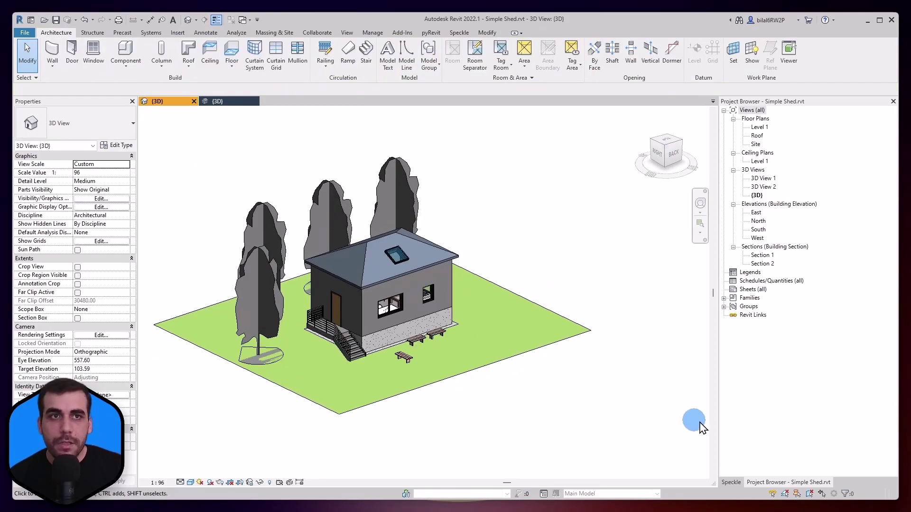
{"action": "left_click", "coordinate": [731, 482]}
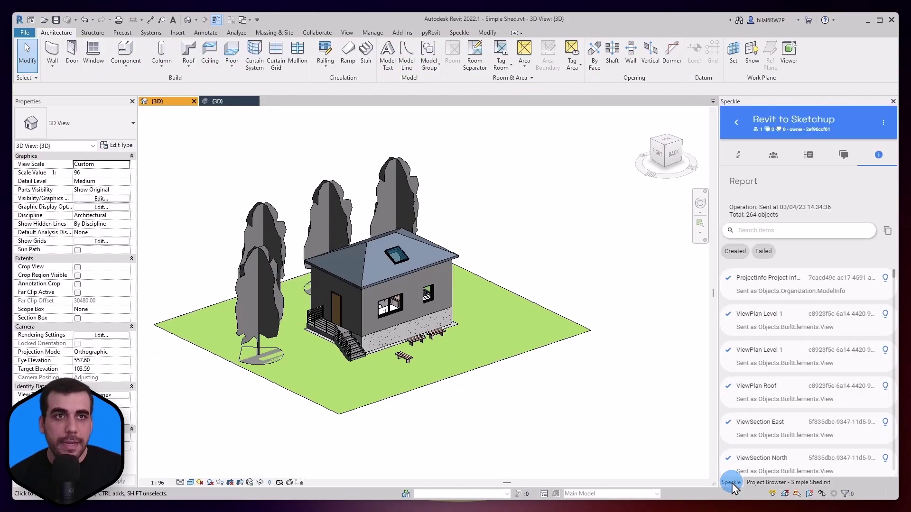
{"action": "left_click", "coordinate": [741, 164]}
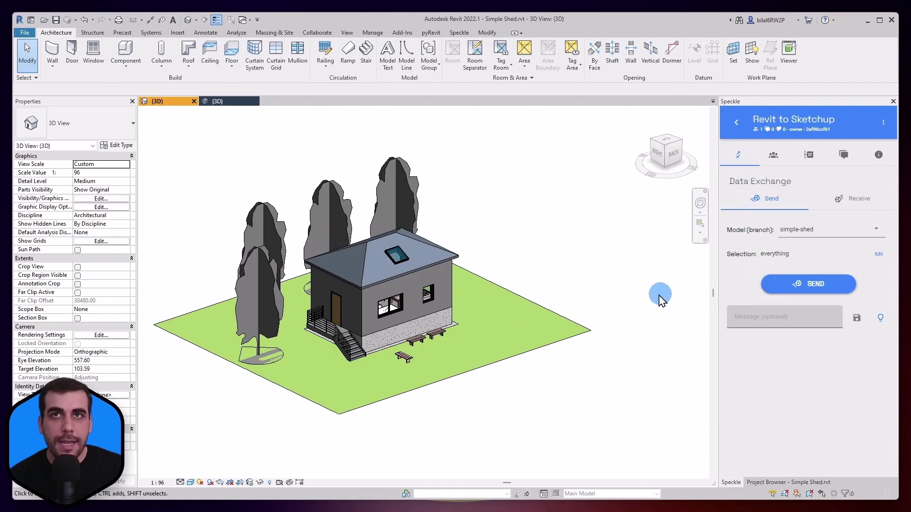
{"action": "left_click", "coordinate": [816, 285]}
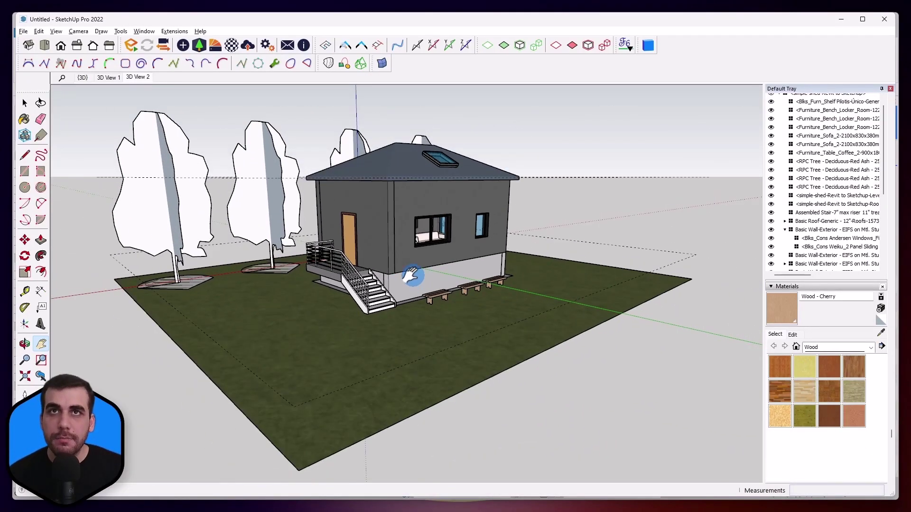
Step: Switch to SketchUp and receive the latest commit of the simple-shed branch from the Revit to Sketchup stream through Speckle
{"action": "left_click", "coordinate": [648, 46]}
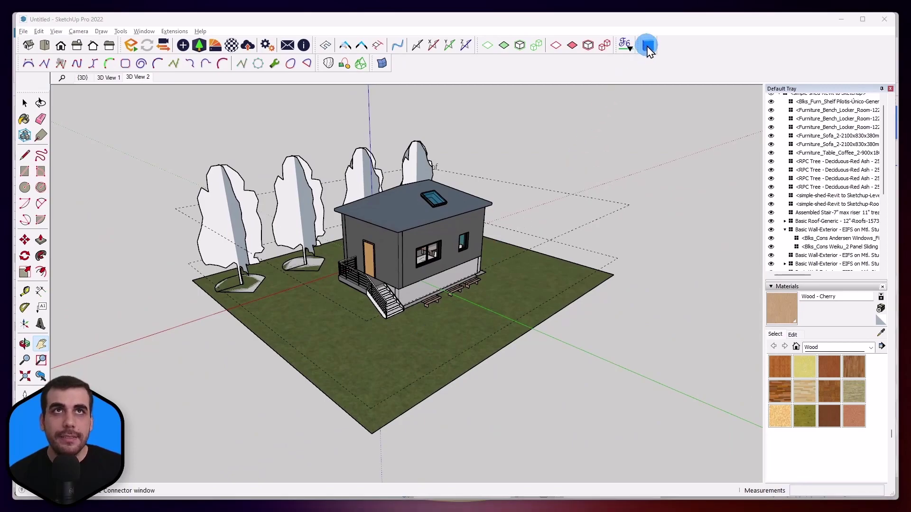
{"action": "left_click", "coordinate": [653, 184]}
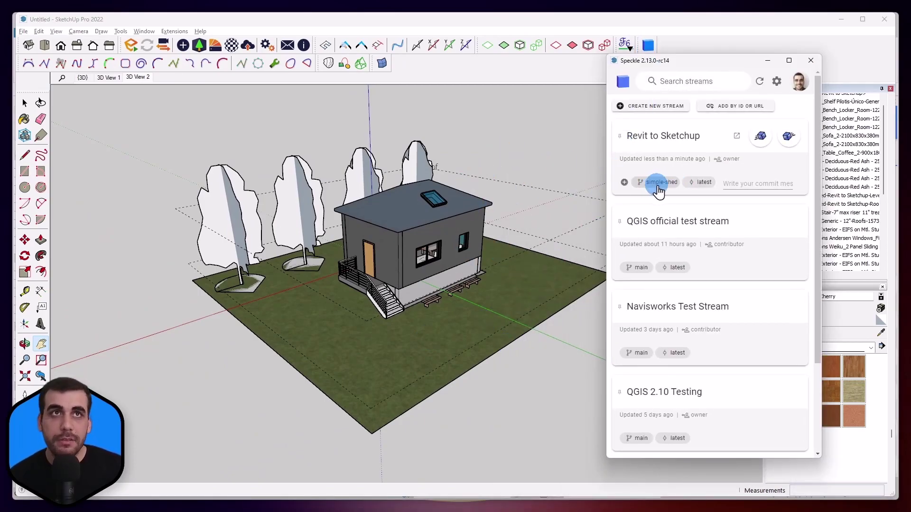
{"action": "left_click", "coordinate": [702, 182]}
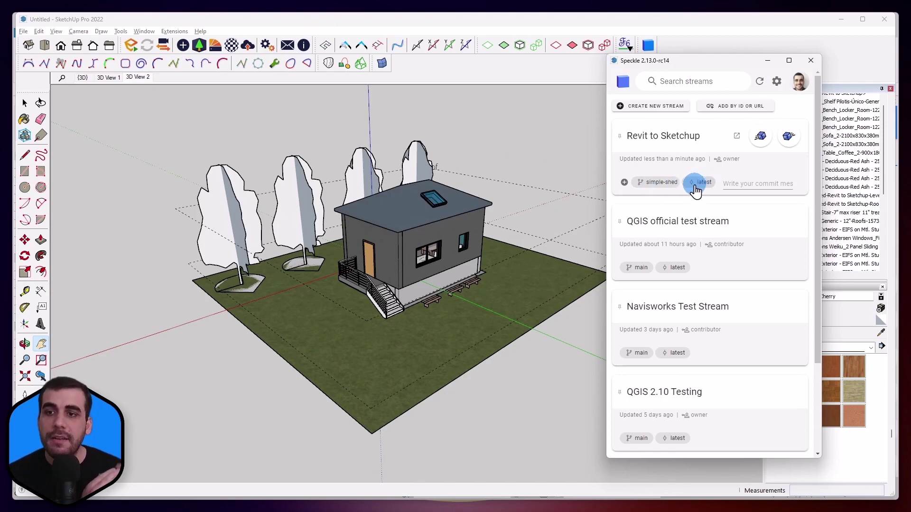
{"action": "left_click", "coordinate": [791, 138]}
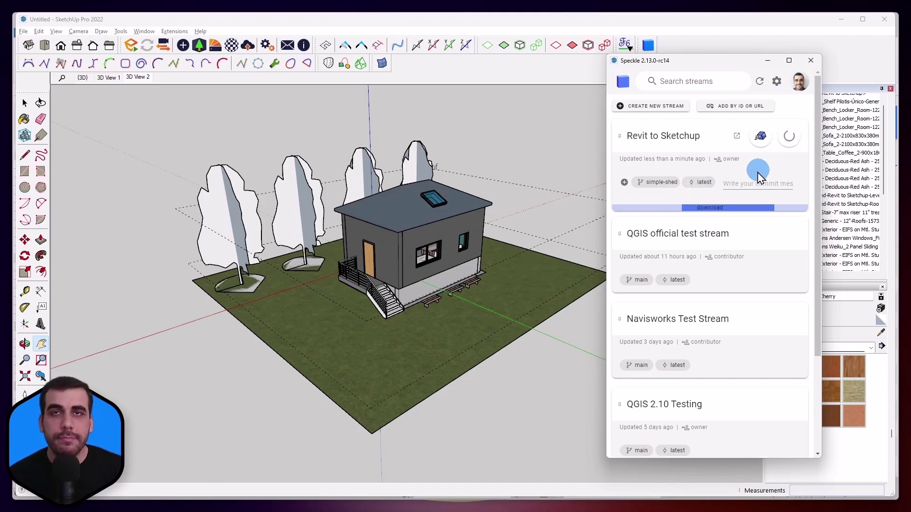
{"action": "left_click", "coordinate": [584, 278]}
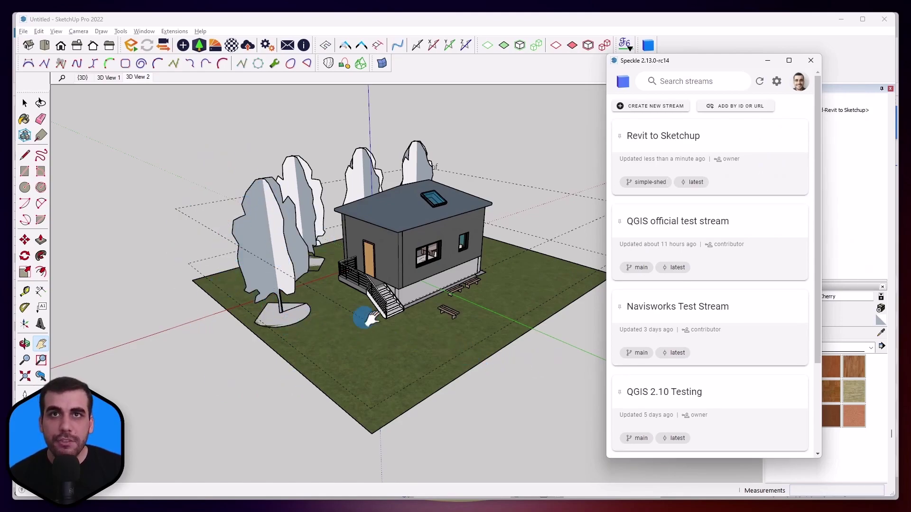
{"action": "scroll", "coordinate": [447, 306], "scroll_direction": "up", "scroll_amount": 3}
{"action": "scroll", "coordinate": [446, 306], "scroll_direction": "up", "scroll_amount": 5}
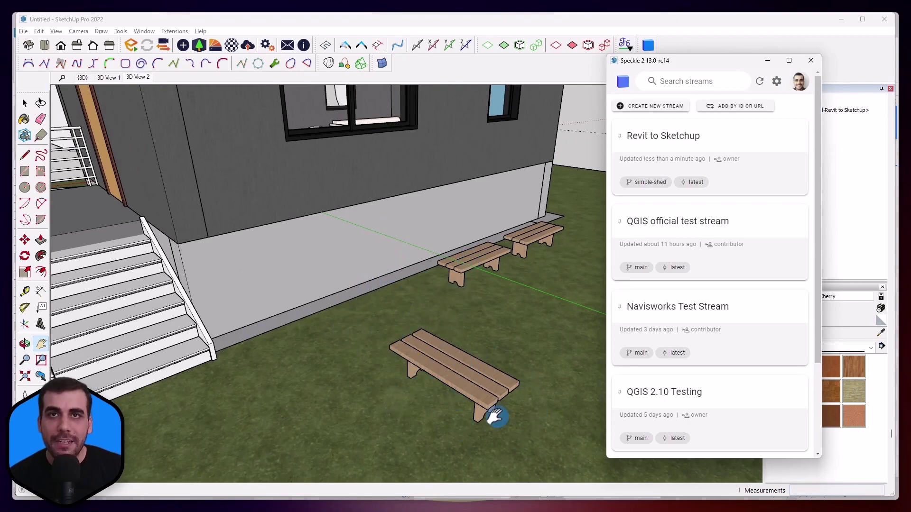
{"action": "scroll", "coordinate": [429, 328], "scroll_direction": "down", "scroll_amount": 5}
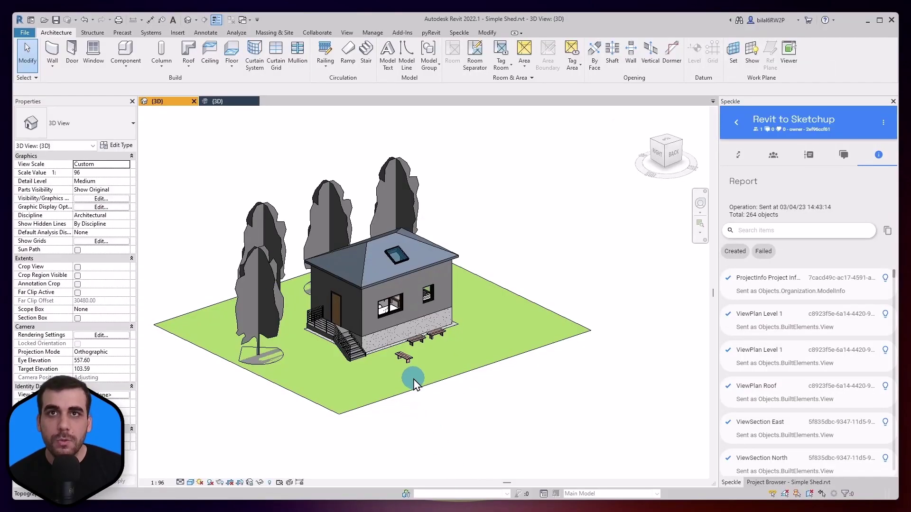
Step: Switch back to Revit and copy the bench standing alone on the lawn, placing the duplicate next to it, farther from the stairs
{"action": "scroll", "coordinate": [413, 376], "scroll_direction": "up", "scroll_amount": 5}
{"action": "left_click", "coordinate": [393, 354]}
{"action": "left_click", "coordinate": [393, 354]}
{"action": "scroll", "coordinate": [400, 362], "scroll_direction": "up", "scroll_amount": 3}
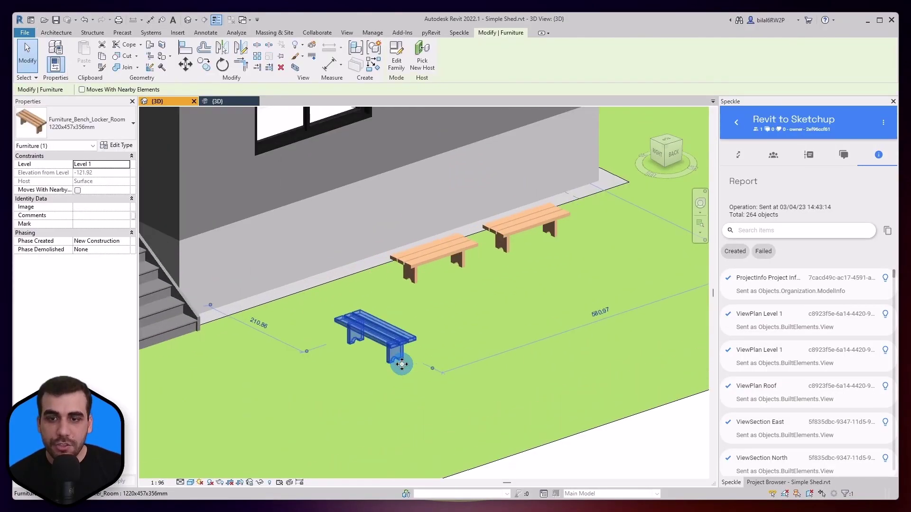
{"action": "left_click", "coordinate": [204, 64]}
{"action": "left_click", "coordinate": [377, 365]}
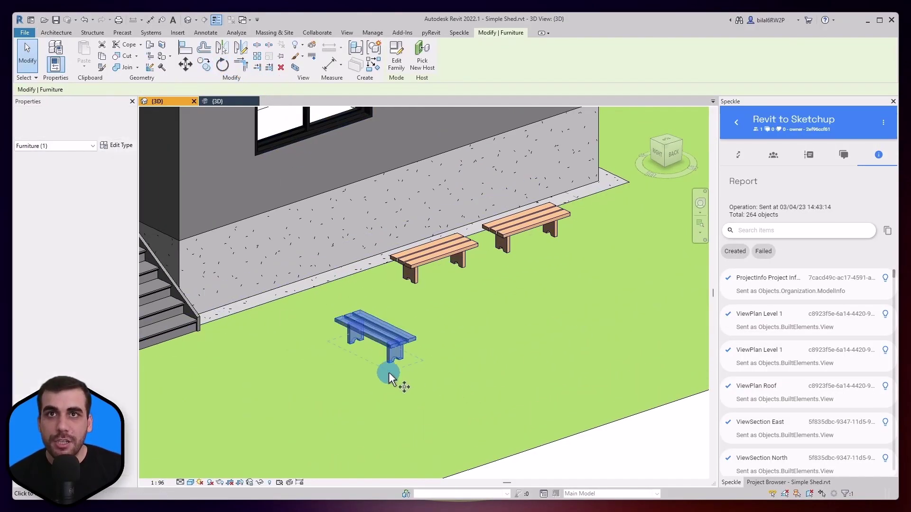
{"action": "left_click", "coordinate": [453, 401]}
{"action": "key", "text": "Escape"}
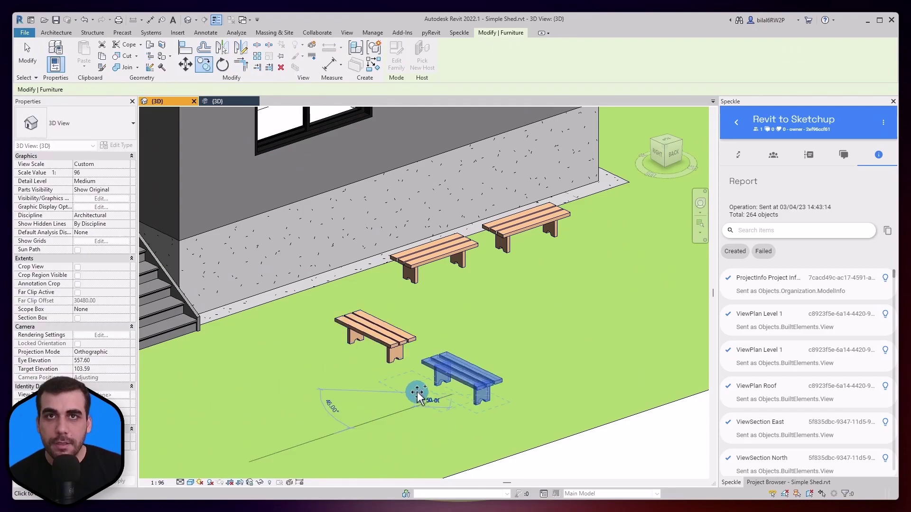
{"action": "key", "text": "Escape"}
{"action": "scroll", "coordinate": [446, 365], "scroll_direction": "down", "scroll_amount": 4}
{"action": "scroll", "coordinate": [448, 315], "scroll_direction": "down", "scroll_amount": 3}
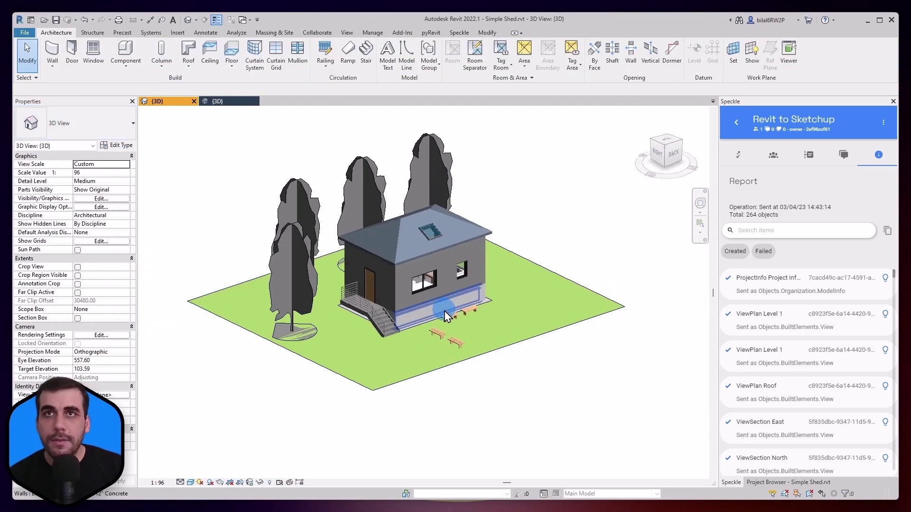
Step: Send everything in the updated shed model to the simple-shed branch of the Revit to Sketchup stream
{"action": "left_click", "coordinate": [738, 154]}
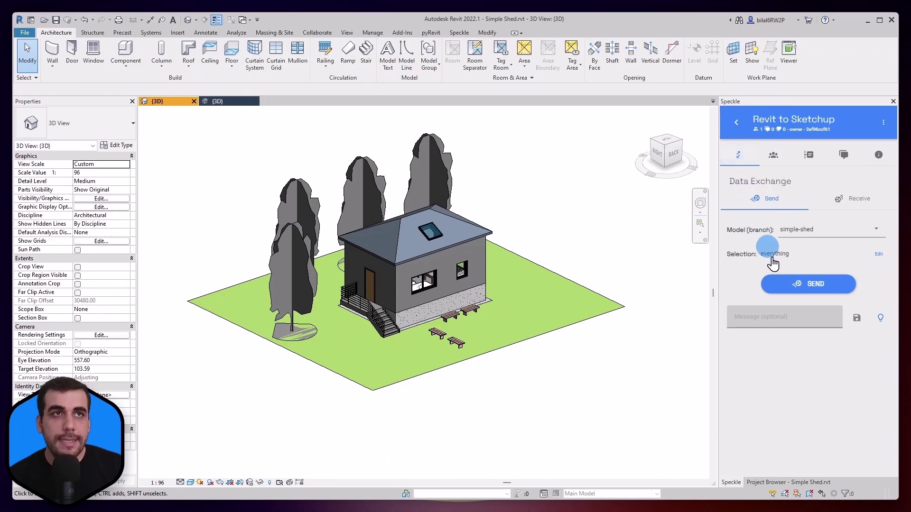
{"action": "left_click", "coordinate": [799, 287]}
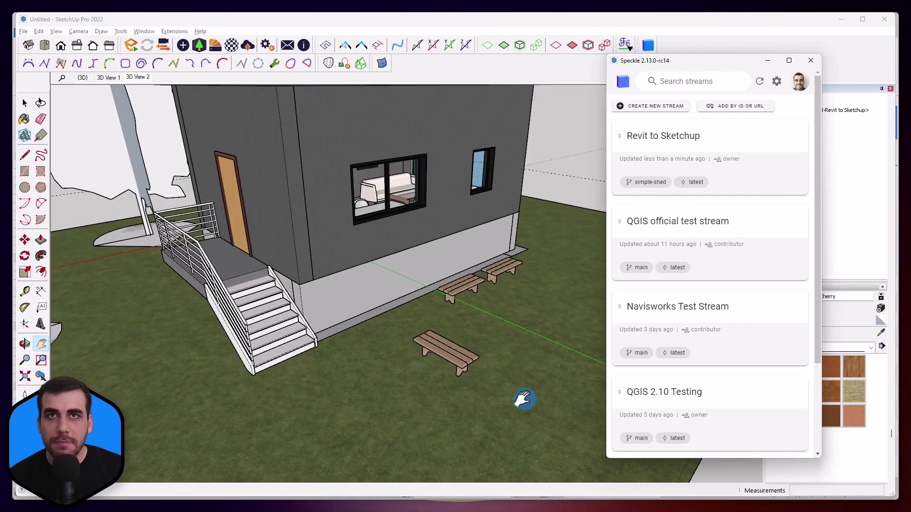
Step: Switch to SketchUp and receive the latest simple-shed commit from the Revit to Sketchup stream through Speckle
{"action": "scroll", "coordinate": [474, 327], "scroll_direction": "down", "scroll_amount": 2}
{"action": "scroll", "coordinate": [457, 338], "scroll_direction": "up", "scroll_amount": 3}
{"action": "mouse_move", "coordinate": [722, 180]}
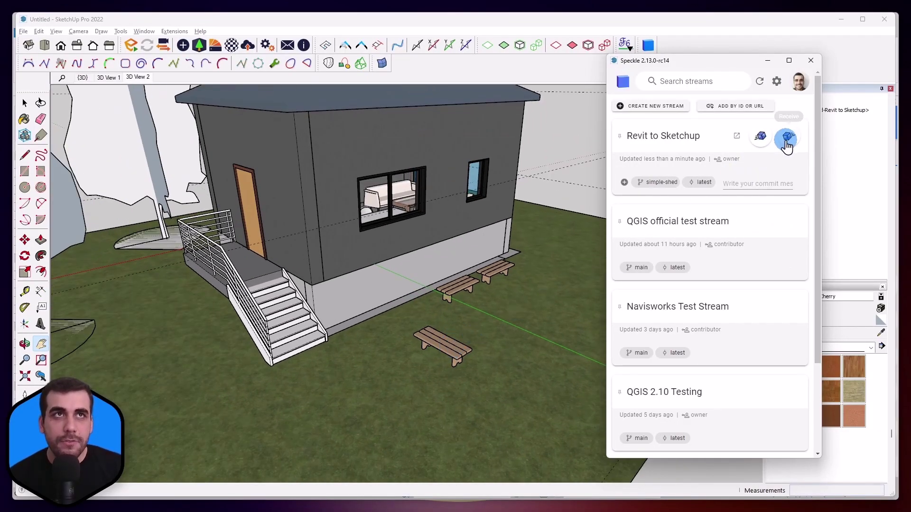
{"action": "left_click", "coordinate": [787, 143]}
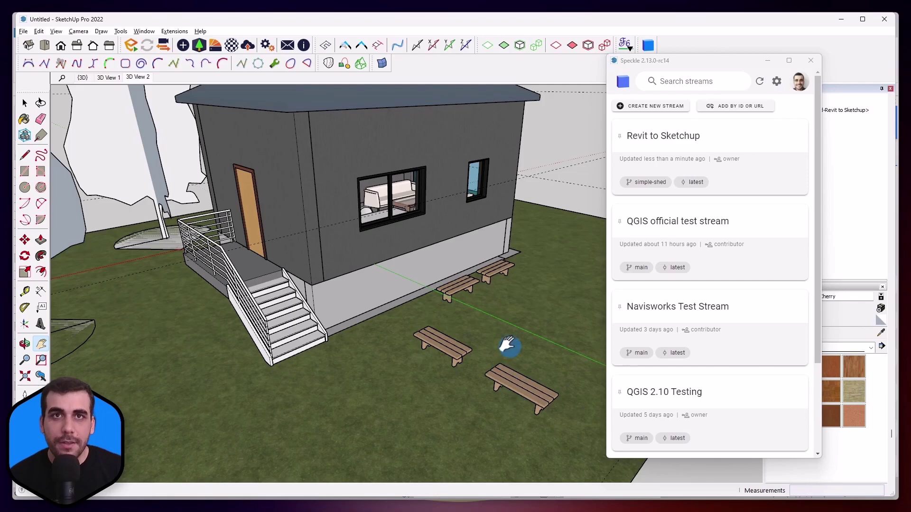
Step: Examine the received benches and their wood finish up close, and review the components inside the simple-shed-Revit to Sketchup group
{"action": "key", "text": "o"}
{"action": "left_click_drag", "start_coordinate": [469, 370], "coordinate": [500, 346]}
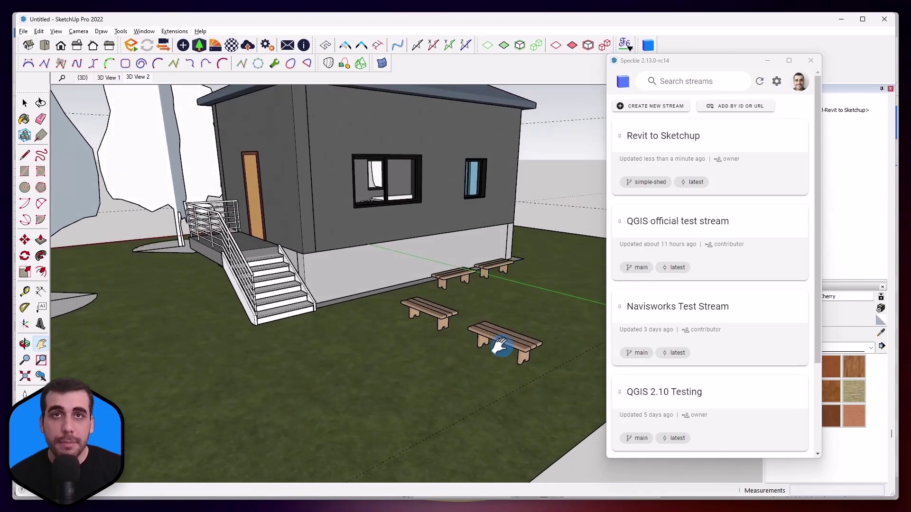
{"action": "scroll", "coordinate": [510, 354], "scroll_direction": "up", "scroll_amount": 5}
{"action": "scroll", "coordinate": [532, 354], "scroll_direction": "up", "scroll_amount": 6}
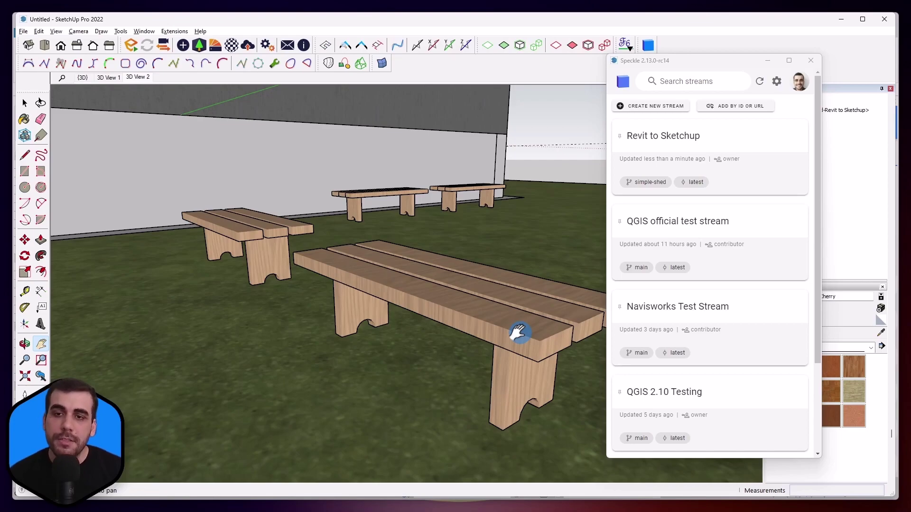
{"action": "scroll", "coordinate": [457, 285], "scroll_direction": "down", "scroll_amount": 5}
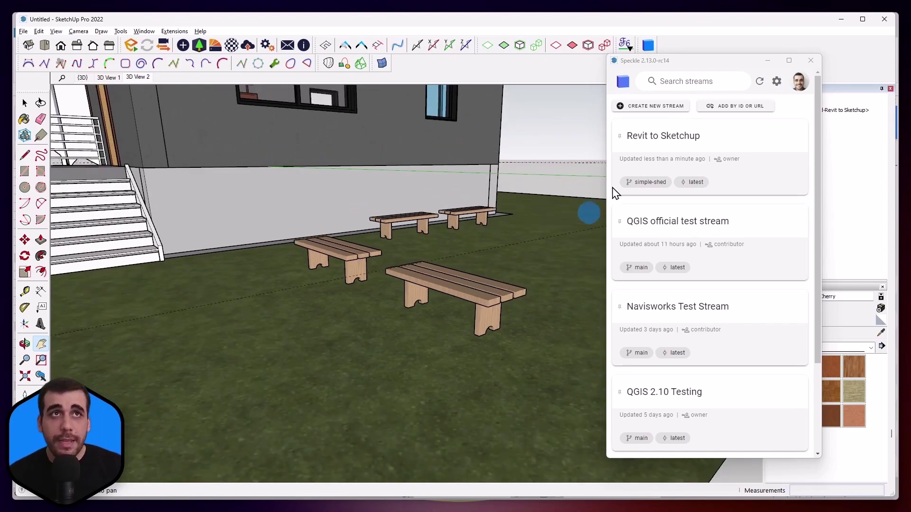
{"action": "left_click", "coordinate": [766, 60]}
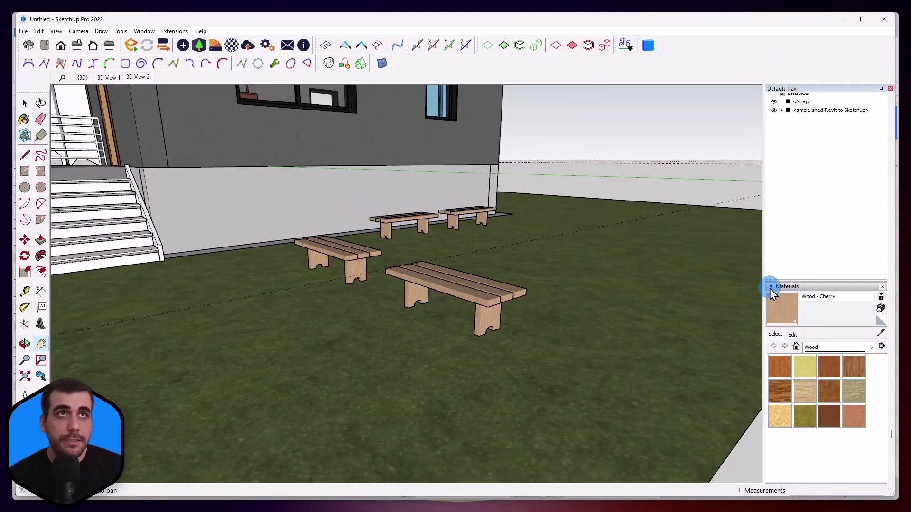
{"action": "left_click", "coordinate": [769, 288]}
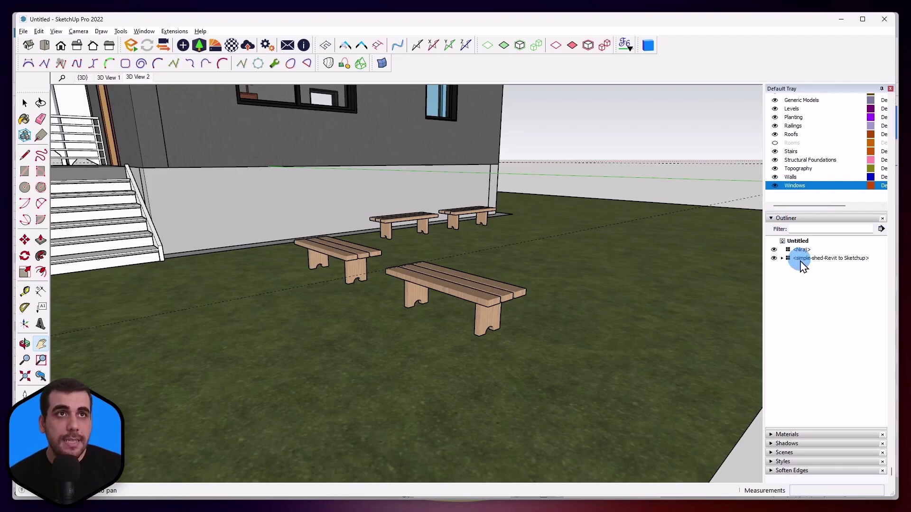
{"action": "left_click", "coordinate": [782, 258]}
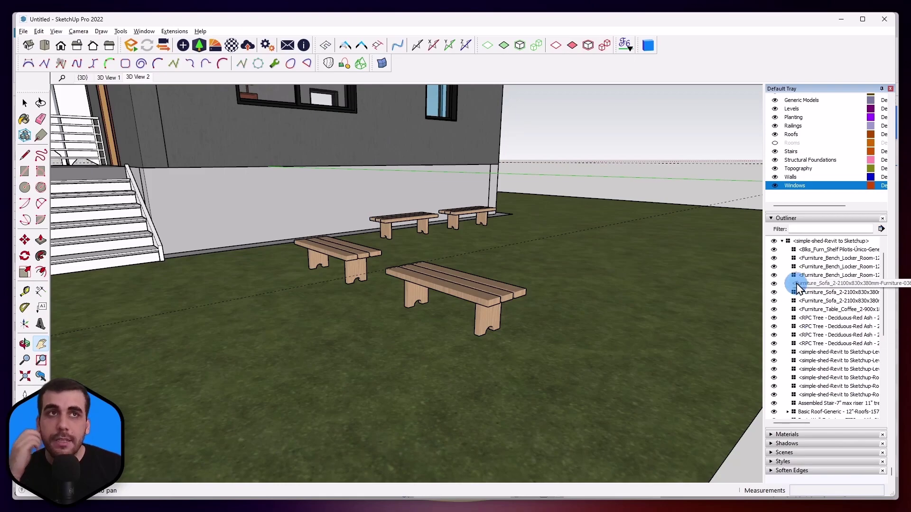
{"action": "left_click", "coordinate": [783, 241]}
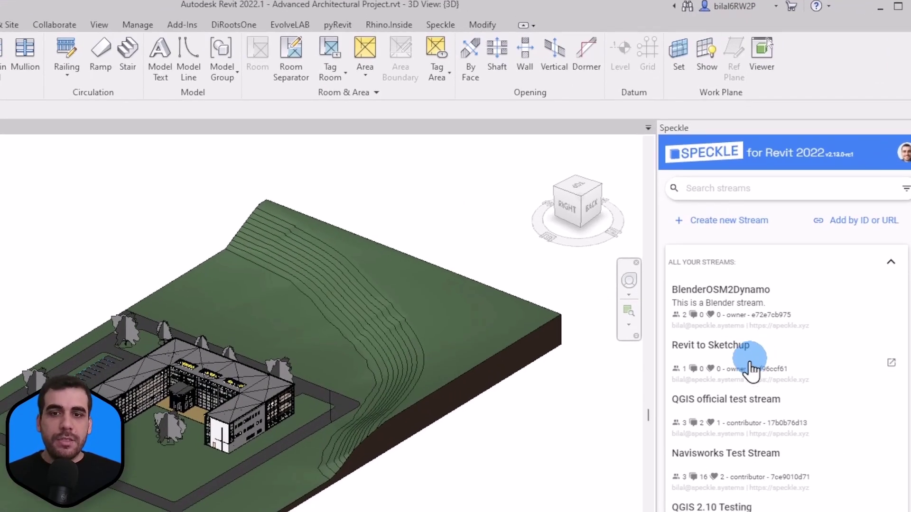
Step: In Revit's Advanced Architectural Project, send everything to a new advanced-architectural-model branch of the Revit to Sketchup stream
{"action": "left_click", "coordinate": [752, 368]}
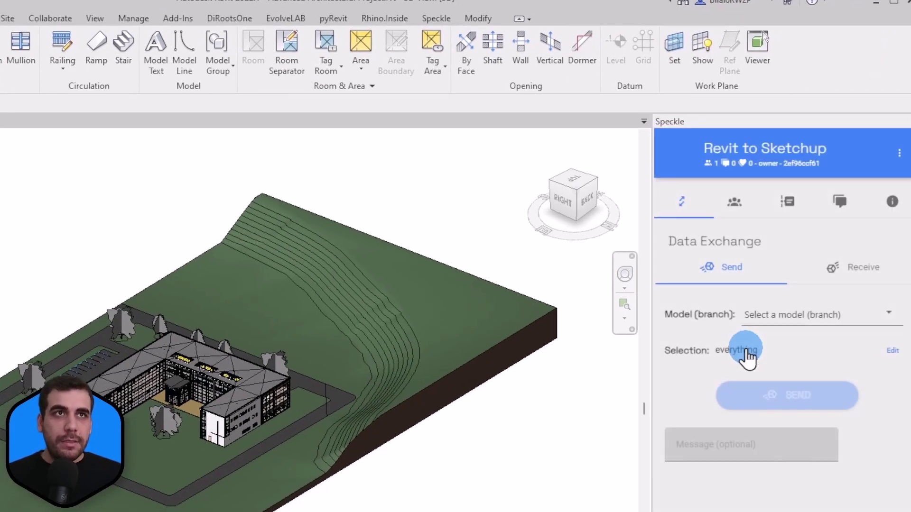
{"action": "left_click", "coordinate": [792, 319]}
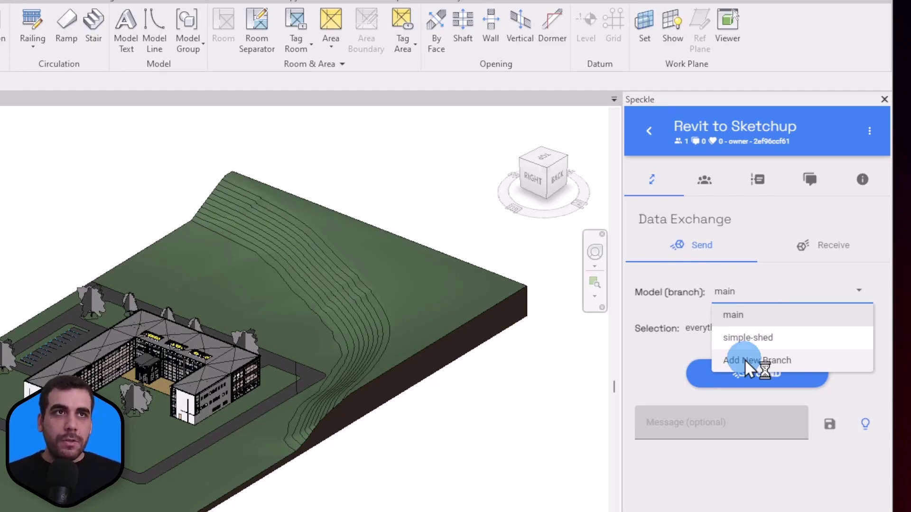
{"action": "left_click", "coordinate": [745, 360]}
{"action": "left_click", "coordinate": [714, 360]}
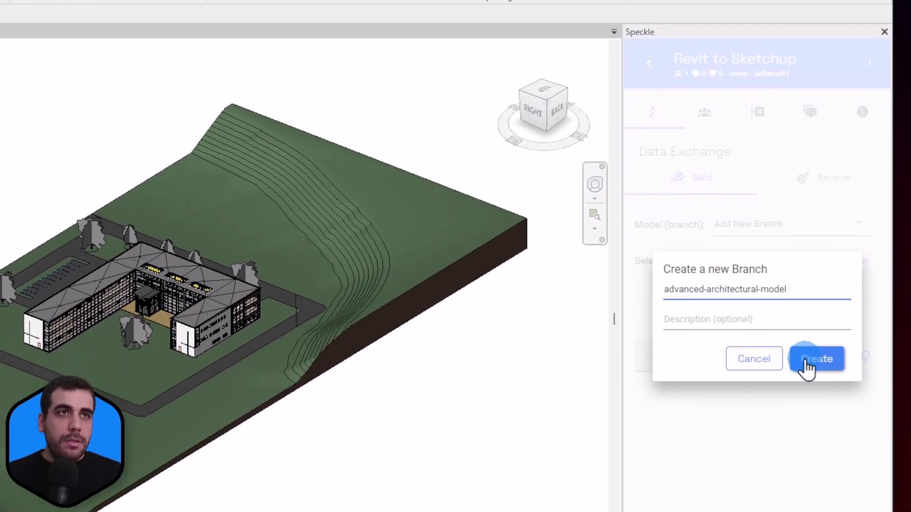
{"action": "left_click", "coordinate": [809, 427]}
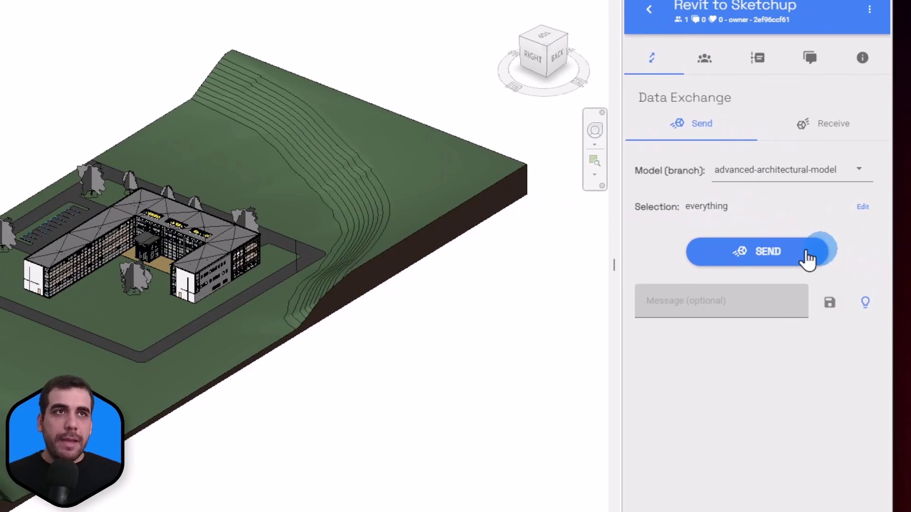
{"action": "left_click", "coordinate": [756, 254]}
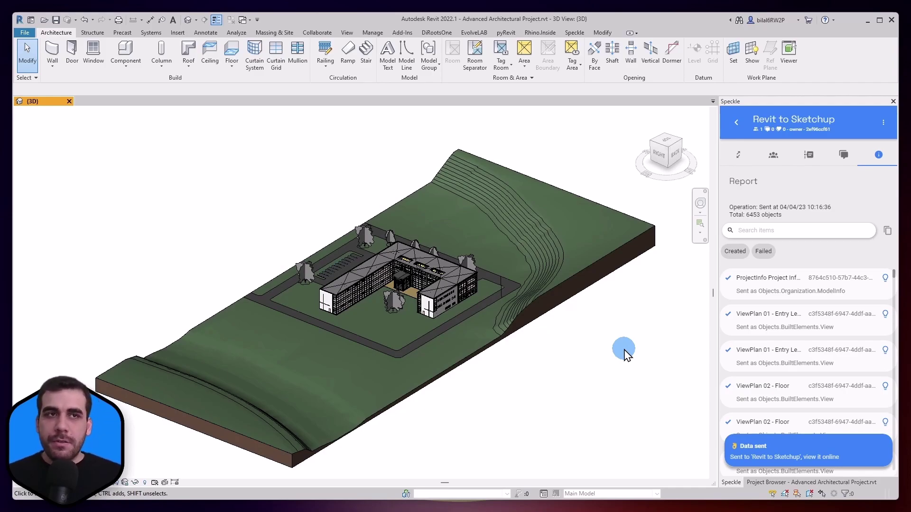
Step: Open the sent commit online in the browser and inspect the site and building in the Speckle viewer
{"action": "left_click", "coordinate": [766, 457]}
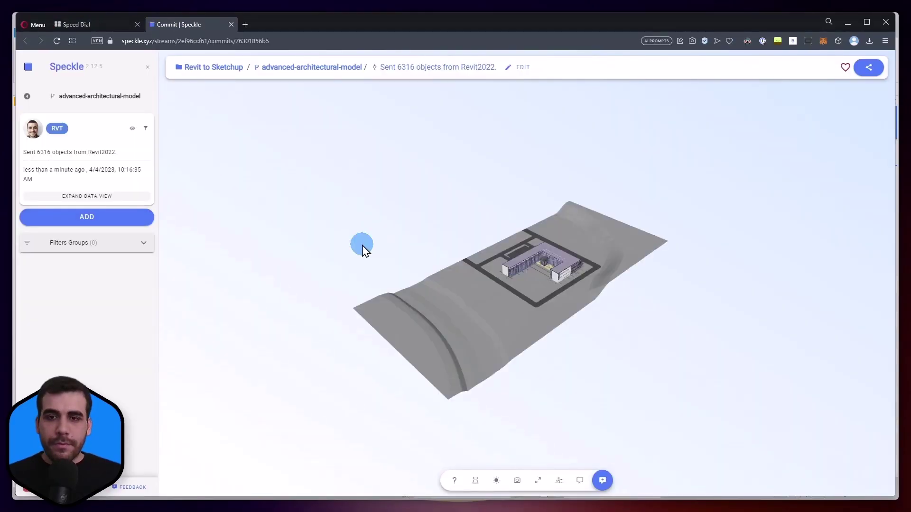
{"action": "left_click_drag", "start_coordinate": [362, 251], "coordinate": [468, 332]}
{"action": "scroll", "coordinate": [526, 272], "scroll_direction": "up", "scroll_amount": 8}
{"action": "scroll", "coordinate": [479, 244], "scroll_direction": "down", "scroll_amount": 8}
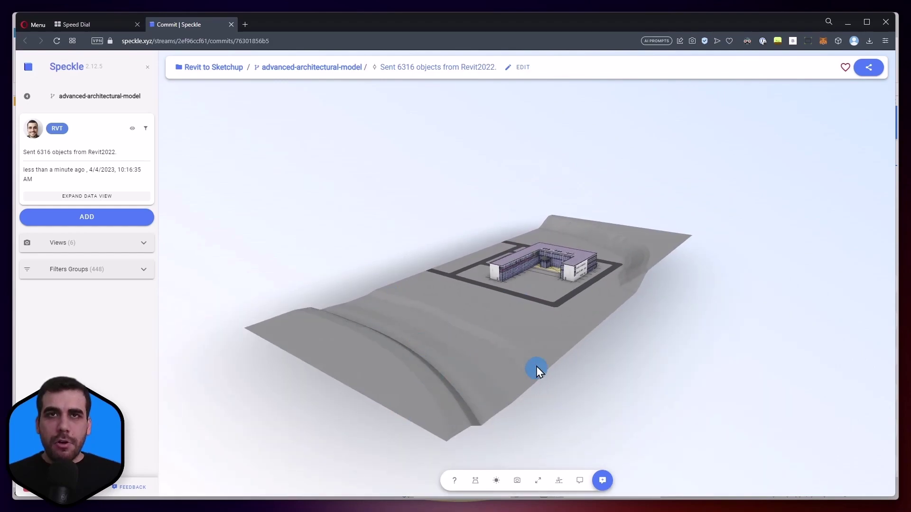
Step: Switch back to Revit and check the material assignment of the topography
{"action": "key", "text": "alt+Tab"}
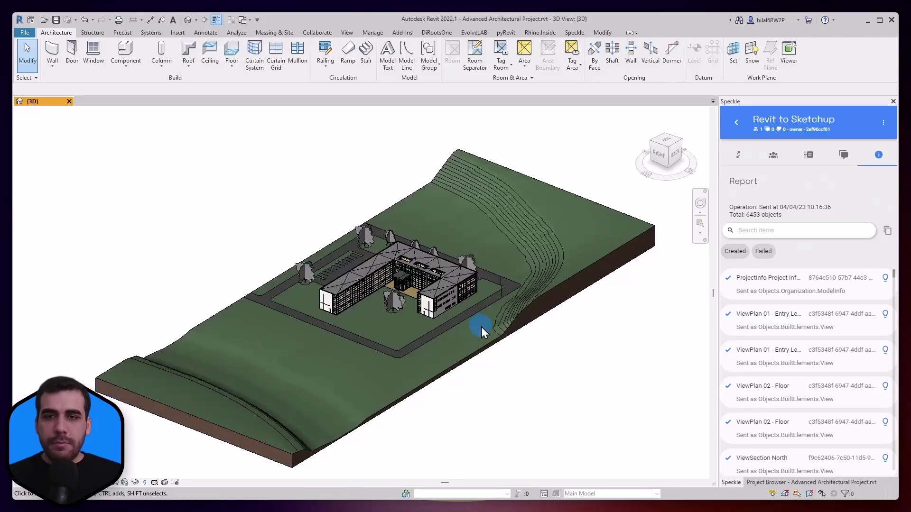
{"action": "left_click", "coordinate": [212, 318]}
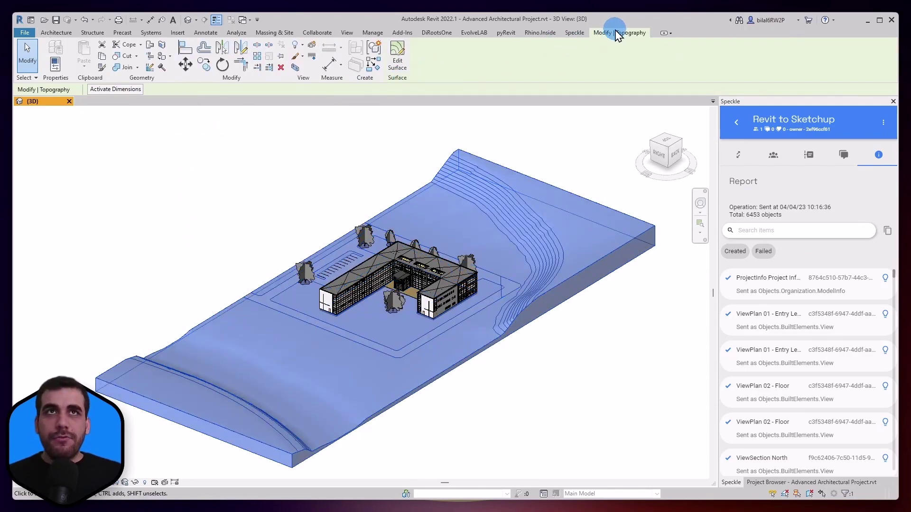
{"action": "left_click", "coordinate": [56, 71]}
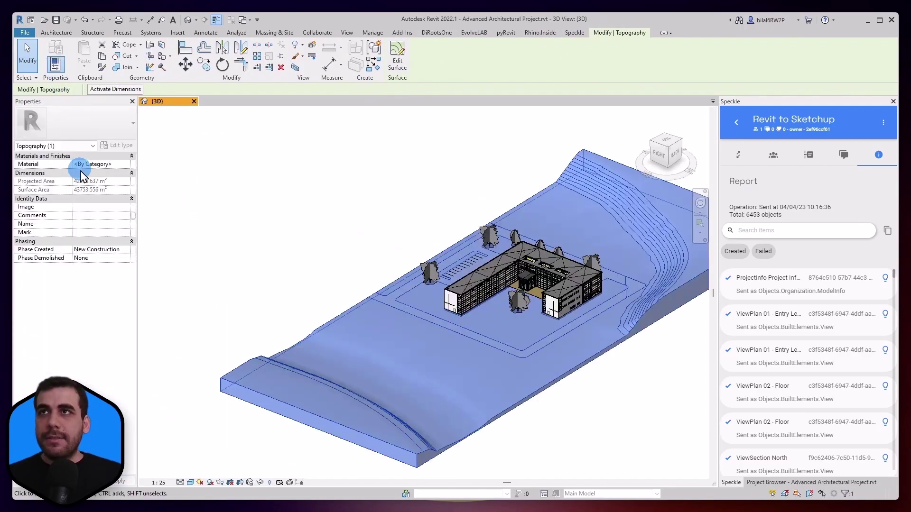
{"action": "left_click", "coordinate": [98, 165]}
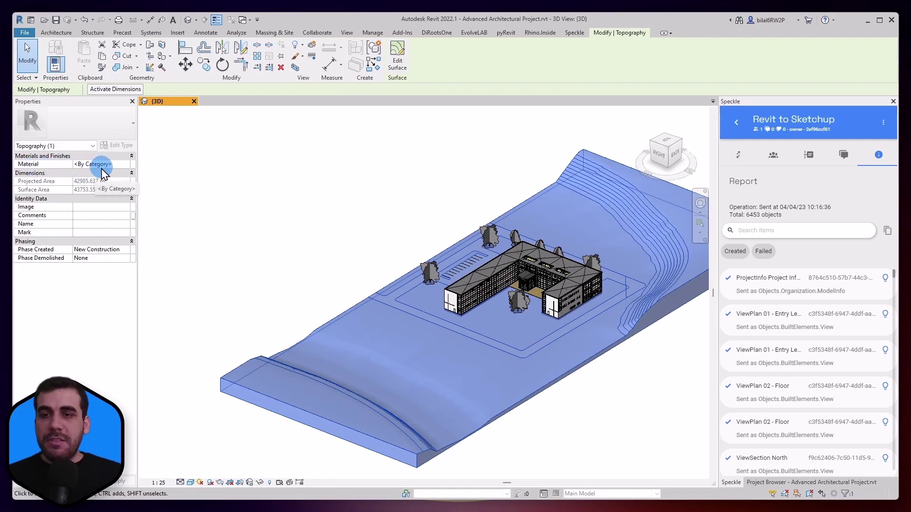
{"action": "left_click", "coordinate": [267, 223]}
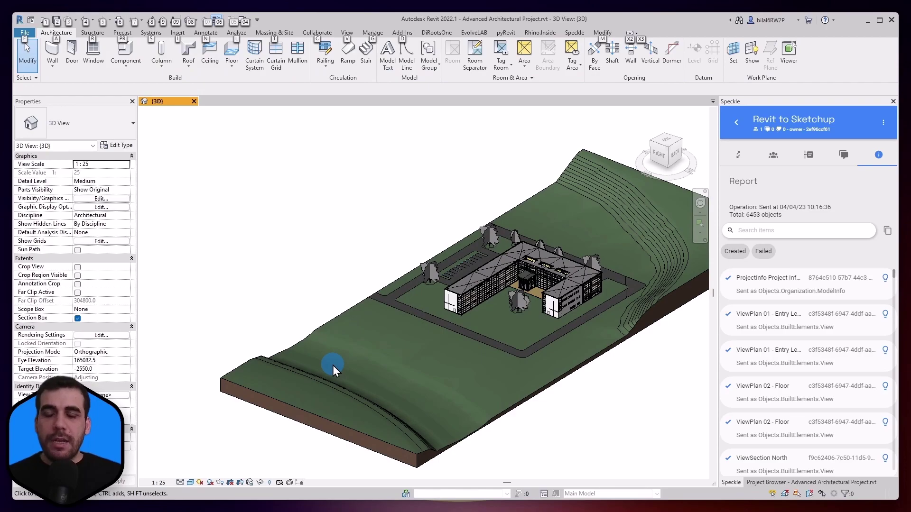
Step: Switch to a blank SketchUp model and receive the latest advanced-architectural-model commit from the refreshed Revit to Sketchup stream
{"action": "left_click", "coordinate": [299, 287]}
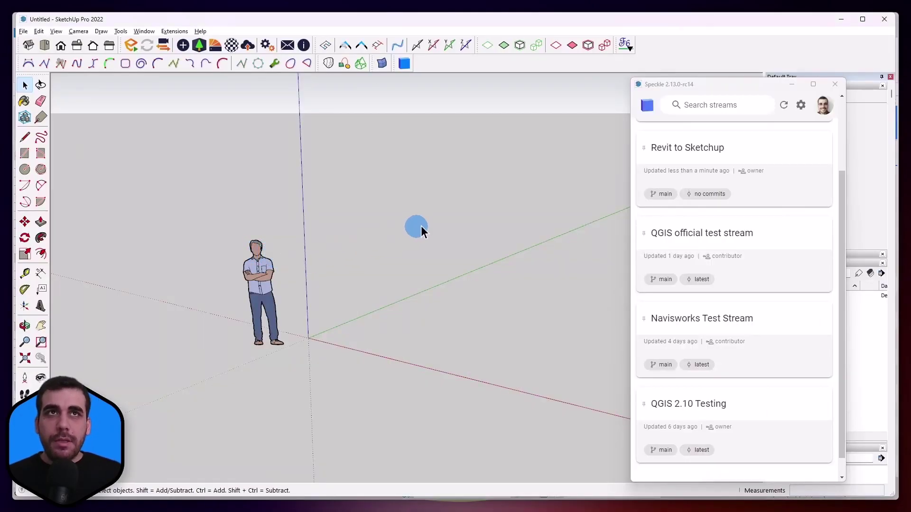
{"action": "mouse_move", "coordinate": [707, 143]}
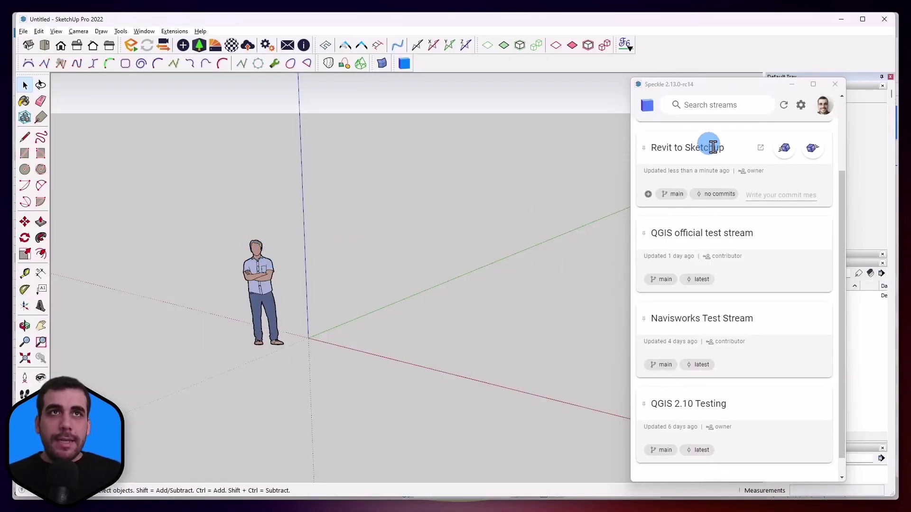
{"action": "left_click", "coordinate": [784, 105]}
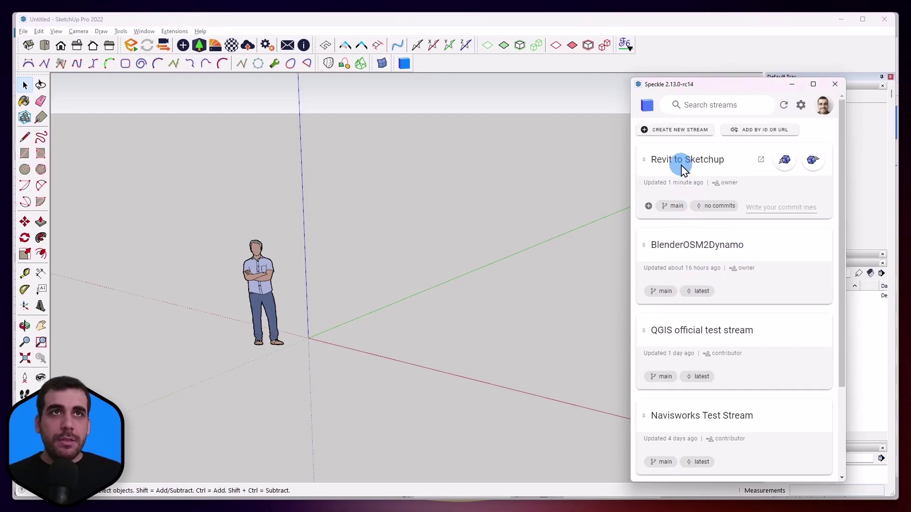
{"action": "left_click", "coordinate": [674, 207]}
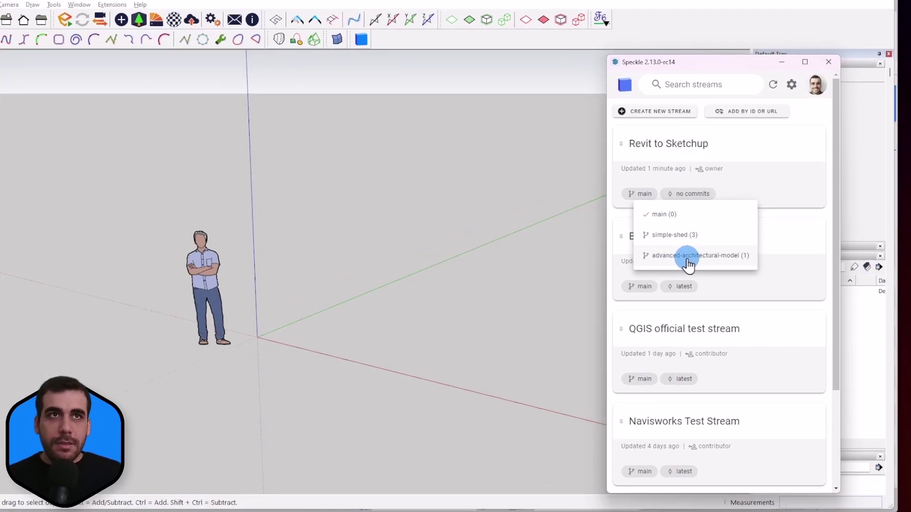
{"action": "left_click", "coordinate": [706, 268]}
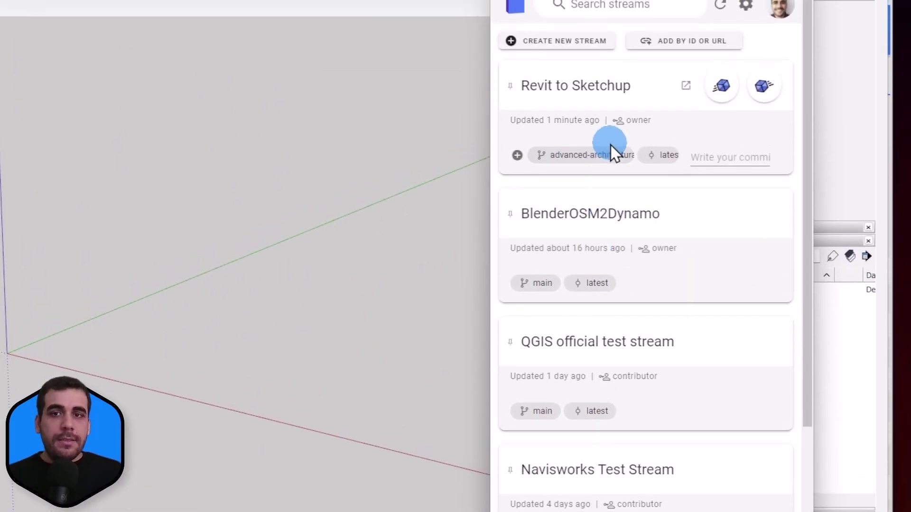
{"action": "left_click", "coordinate": [764, 79]}
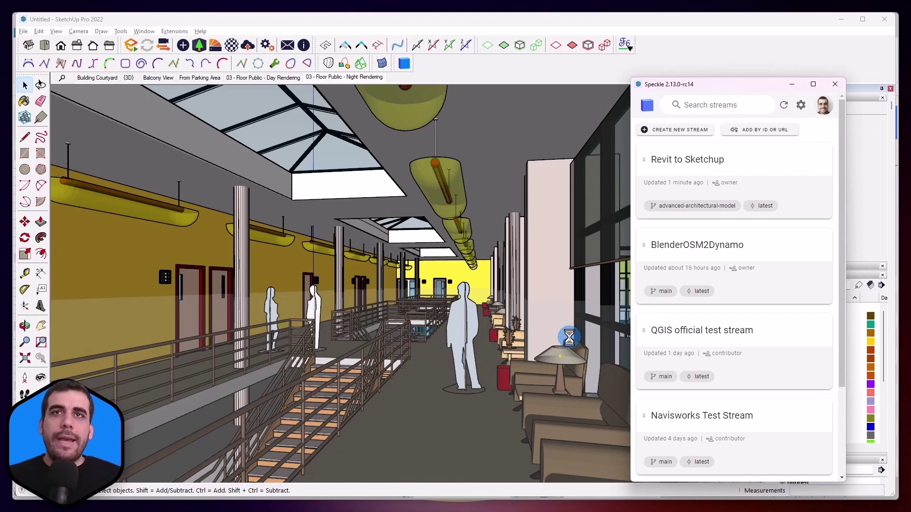
Step: Turn off the display of section planes in the received architectural model
{"action": "scroll", "coordinate": [433, 370], "scroll_direction": "down", "scroll_amount": 2}
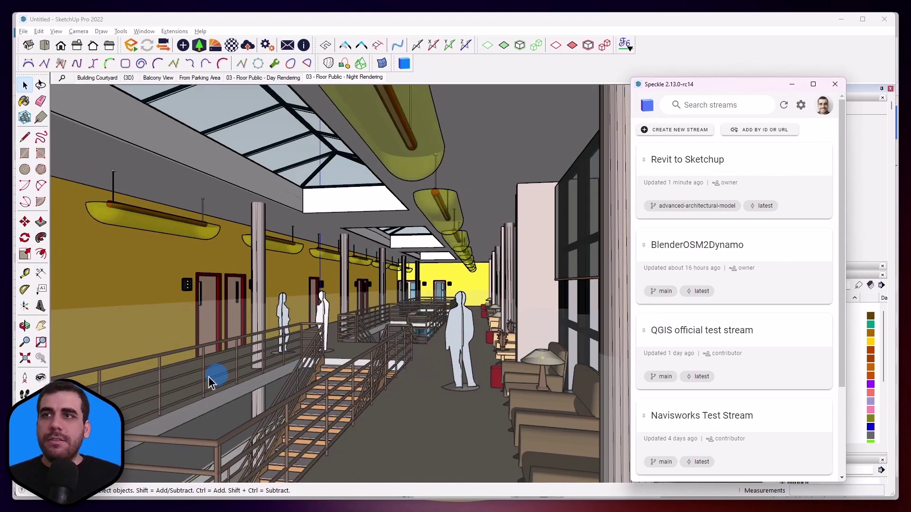
{"action": "left_click", "coordinate": [25, 359]}
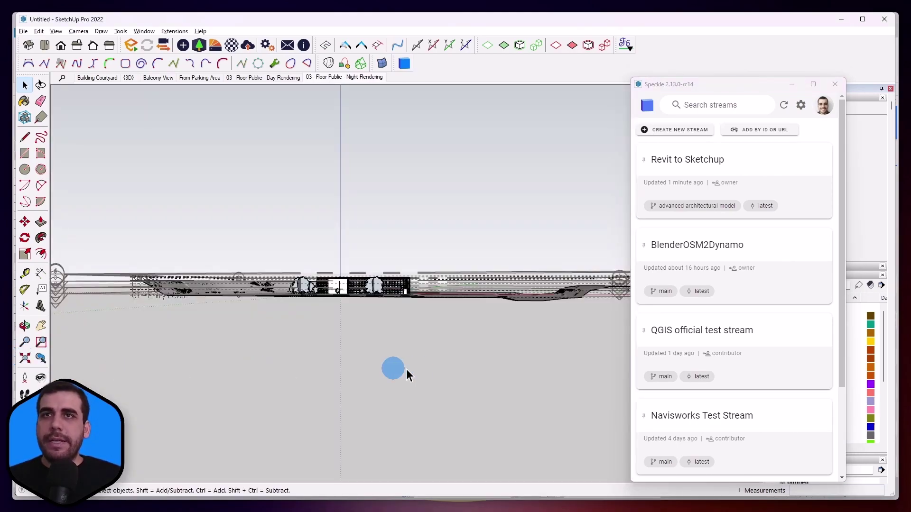
{"action": "mouse_move", "coordinate": [380, 317]}
{"action": "middle_mouse_down"}
{"action": "mouse_move", "coordinate": [171, 378]}
{"action": "mouse_move", "coordinate": [258, 377]}
{"action": "mouse_move", "coordinate": [328, 401]}
{"action": "mouse_move", "coordinate": [319, 378]}
{"action": "middle_mouse_up"}
{"action": "scroll", "coordinate": [490, 252], "scroll_direction": "up", "scroll_amount": 4}
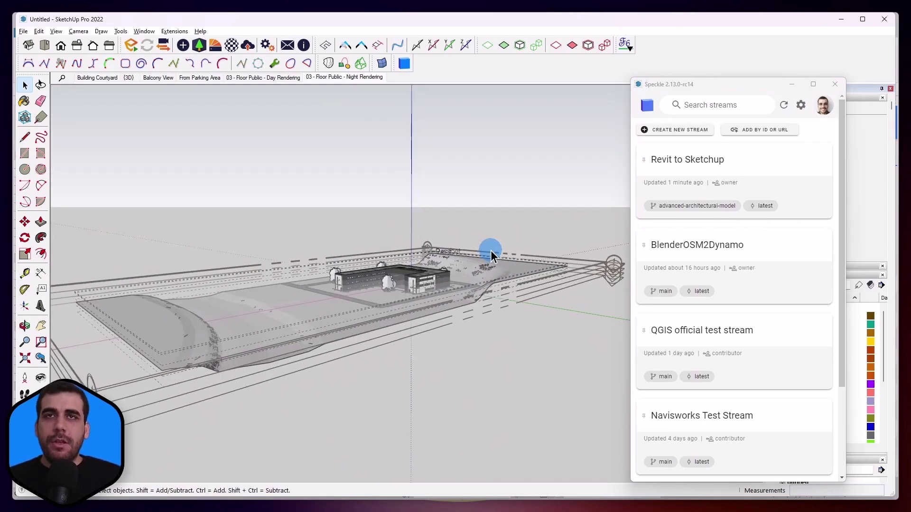
{"action": "scroll", "coordinate": [490, 252], "scroll_direction": "up", "scroll_amount": 2}
{"action": "left_click", "coordinate": [56, 31]}
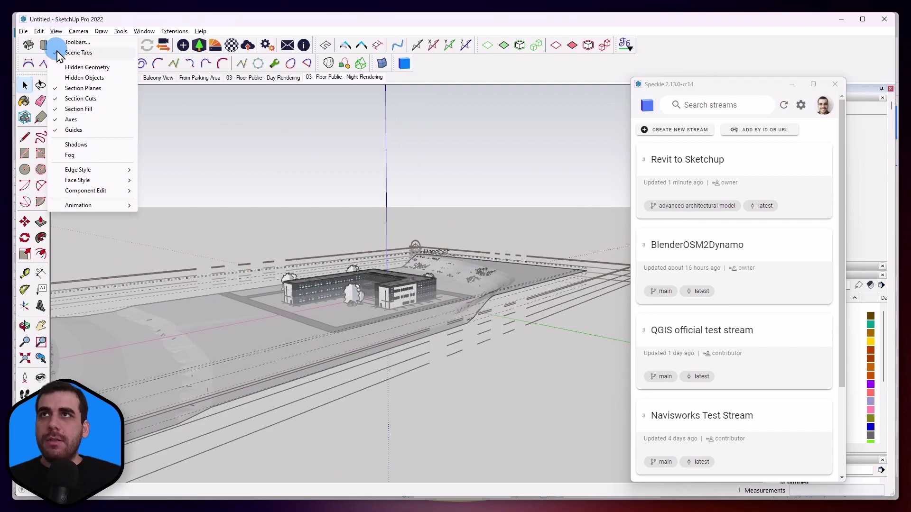
{"action": "left_click", "coordinate": [83, 89]}
{"action": "scroll", "coordinate": [377, 239], "scroll_direction": "down", "scroll_amount": 3}
{"action": "middle_click_drag", "start_coordinate": [376, 238], "coordinate": [427, 266]}
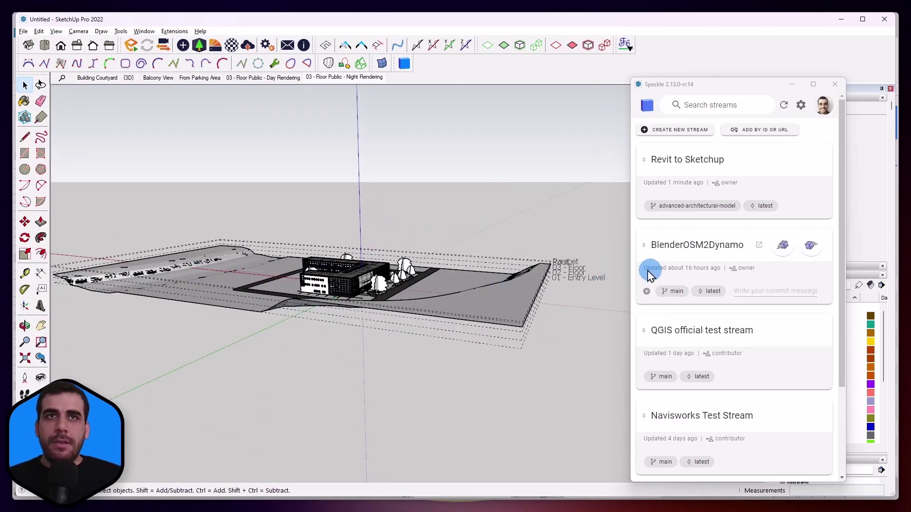
{"action": "scroll", "coordinate": [574, 268], "scroll_direction": "up", "scroll_amount": 5}
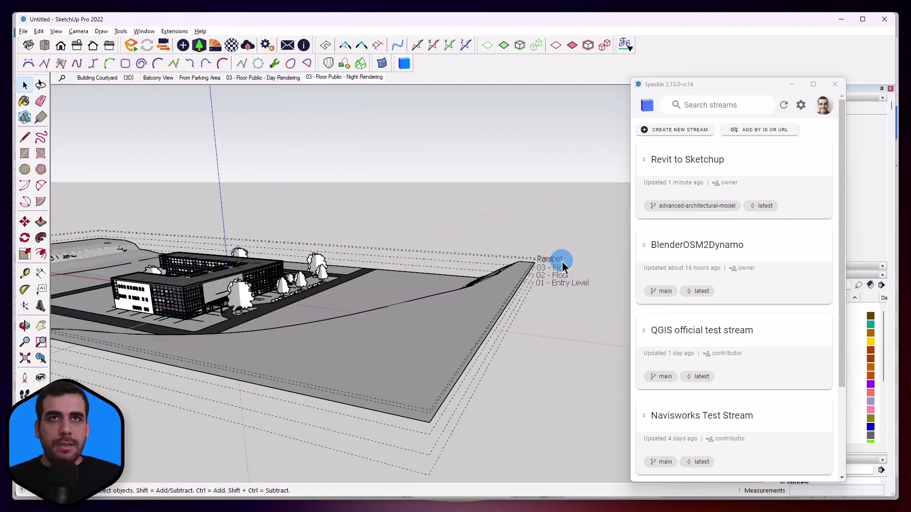
Step: Inspect the received building's curtain wall corner and the furniture behind the glazing up close, and close the Speckle connector window
{"action": "scroll", "coordinate": [562, 265], "scroll_direction": "up", "scroll_amount": 3}
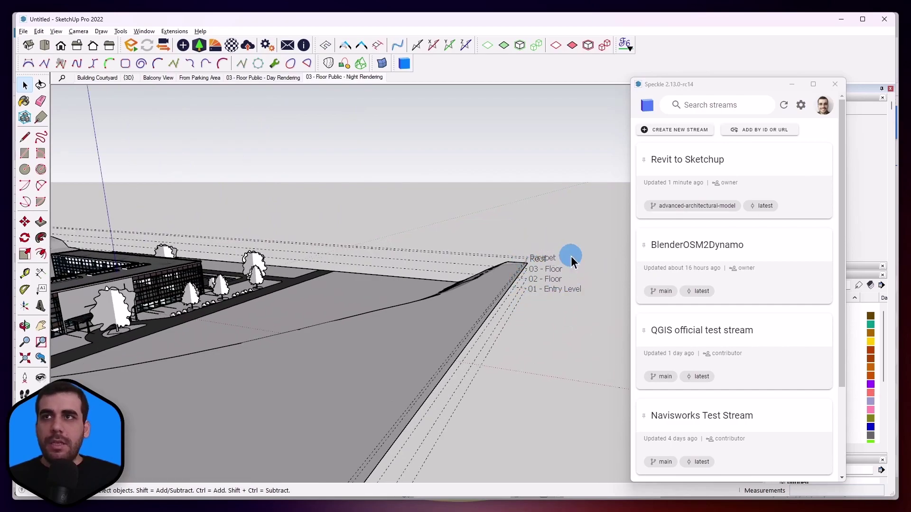
{"action": "scroll", "coordinate": [572, 258], "scroll_direction": "down", "scroll_amount": 3}
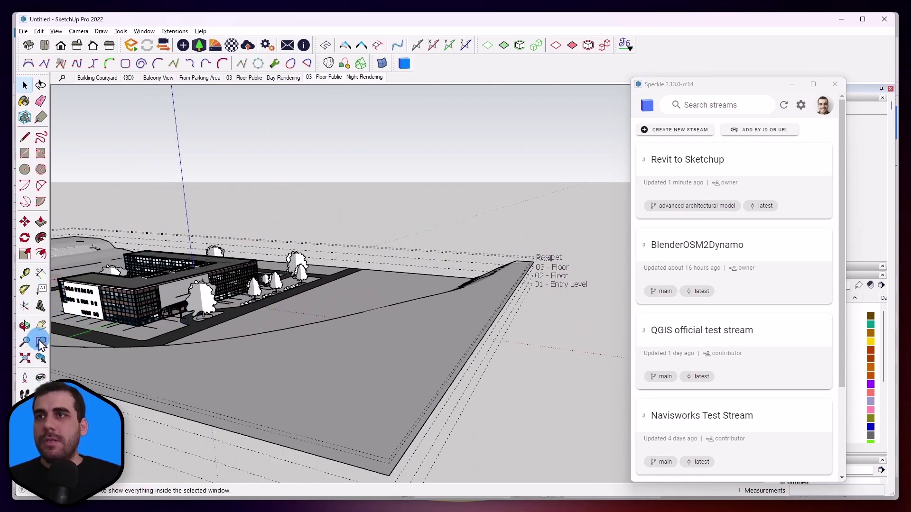
{"action": "scroll", "coordinate": [199, 363], "scroll_direction": "up", "scroll_amount": 5}
{"action": "scroll", "coordinate": [377, 343], "scroll_direction": "up", "scroll_amount": 10}
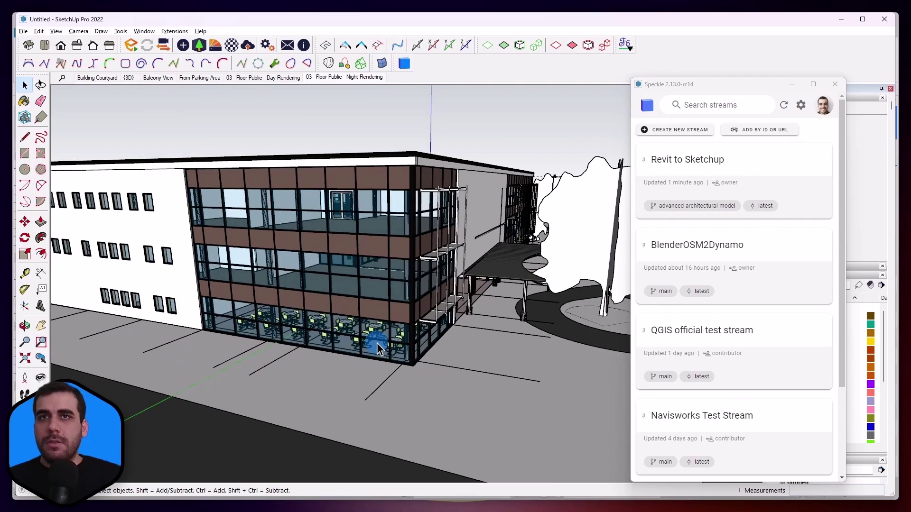
{"action": "scroll", "coordinate": [395, 355], "scroll_direction": "up", "scroll_amount": 2}
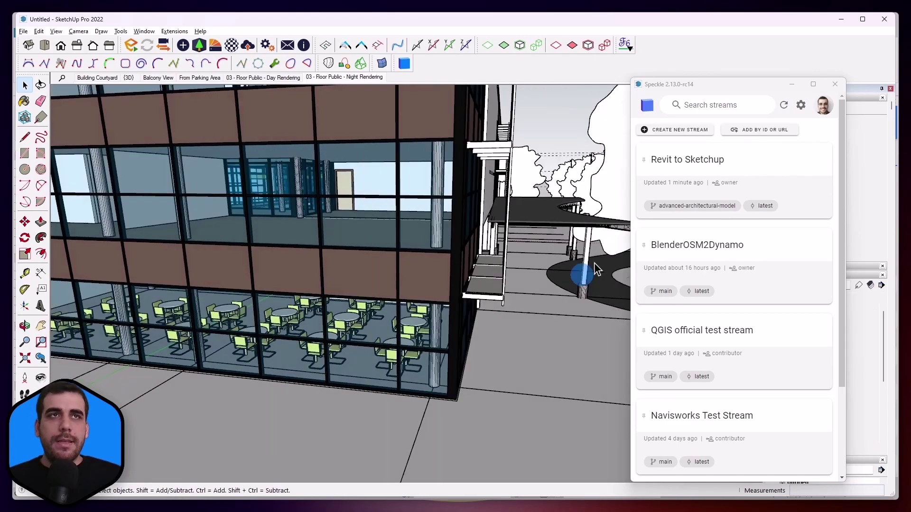
{"action": "left_click", "coordinate": [835, 84]}
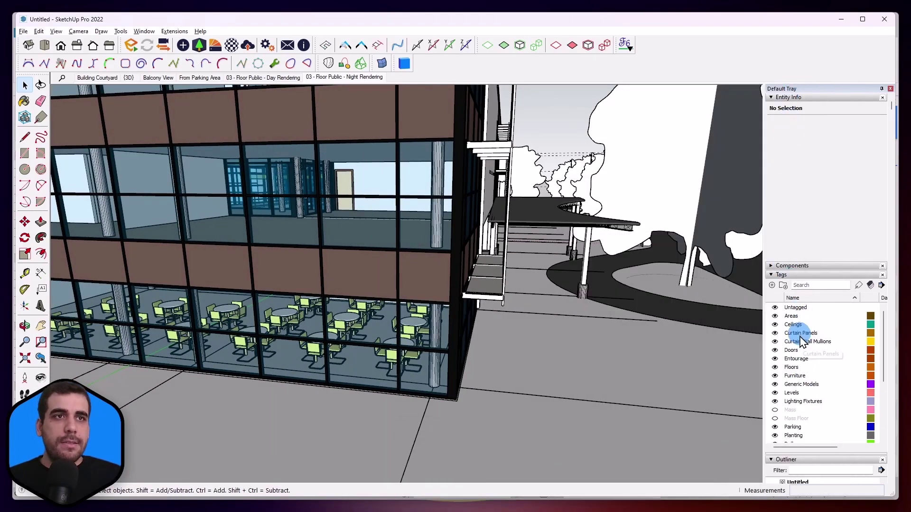
Step: Make the Rooms tag visible to see its effect on the glazed facade, and hide the tag again
{"action": "scroll", "coordinate": [802, 408], "scroll_direction": "down", "scroll_amount": 3}
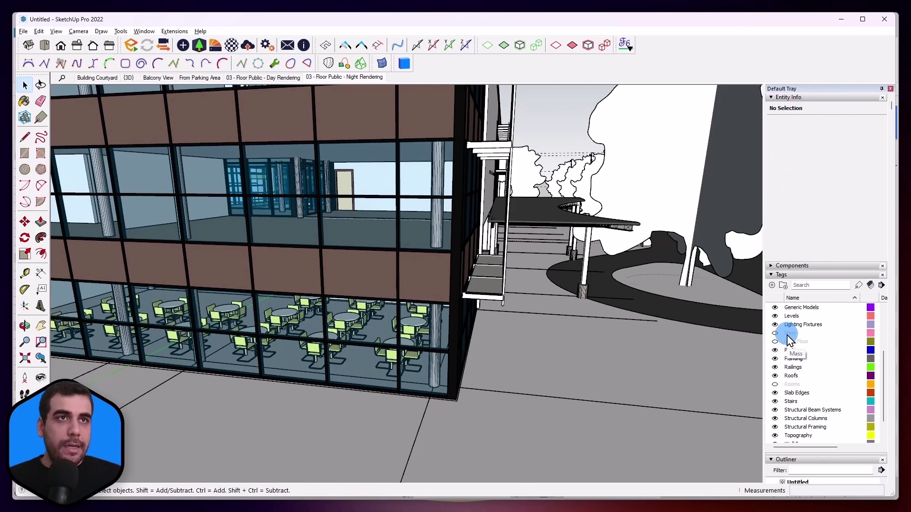
{"action": "left_click", "coordinate": [776, 385]}
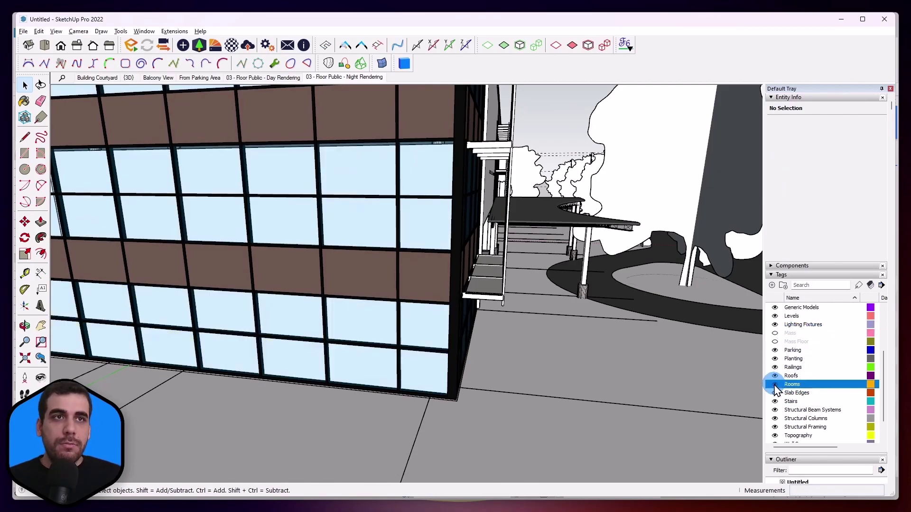
{"action": "left_click", "coordinate": [775, 385]}
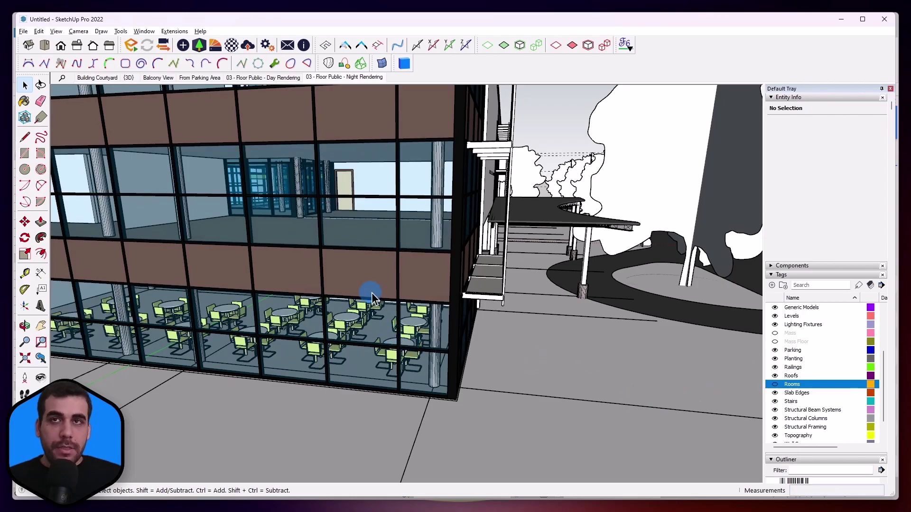
{"action": "scroll", "coordinate": [432, 372], "scroll_direction": "down", "scroll_amount": 1}
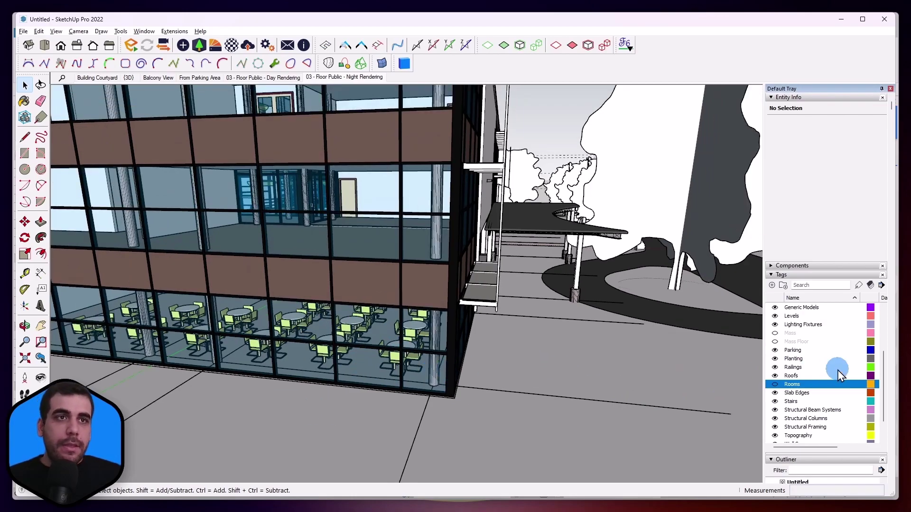
Step: Collapse the tag list and fold up the advanced-architectural-model component's hierarchy in the Outliner
{"action": "left_click", "coordinate": [772, 275]}
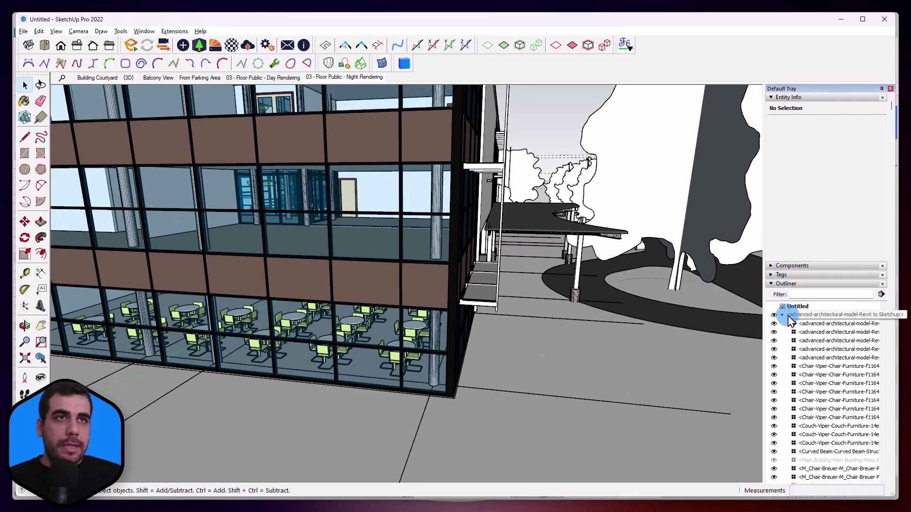
{"action": "left_click", "coordinate": [782, 316]}
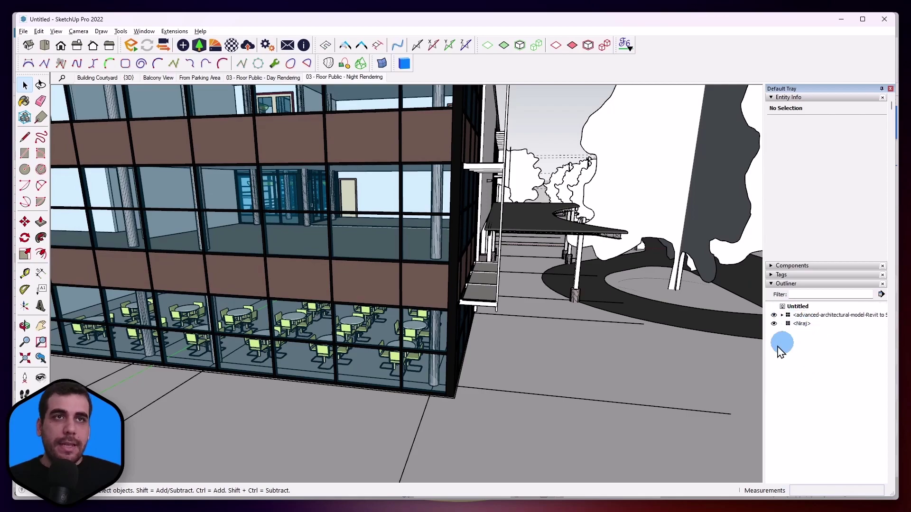
{"action": "scroll", "coordinate": [463, 329], "scroll_direction": "up", "scroll_amount": 1}
{"action": "key", "text": "shift+z"}
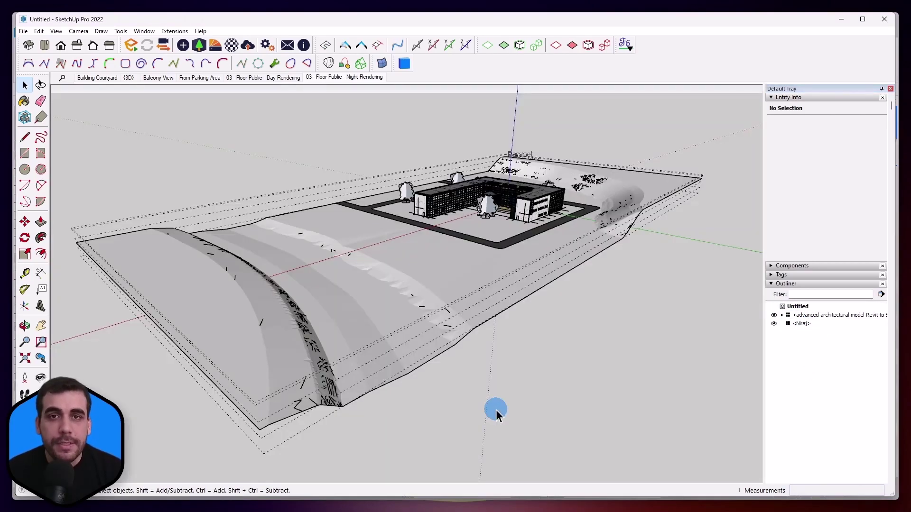